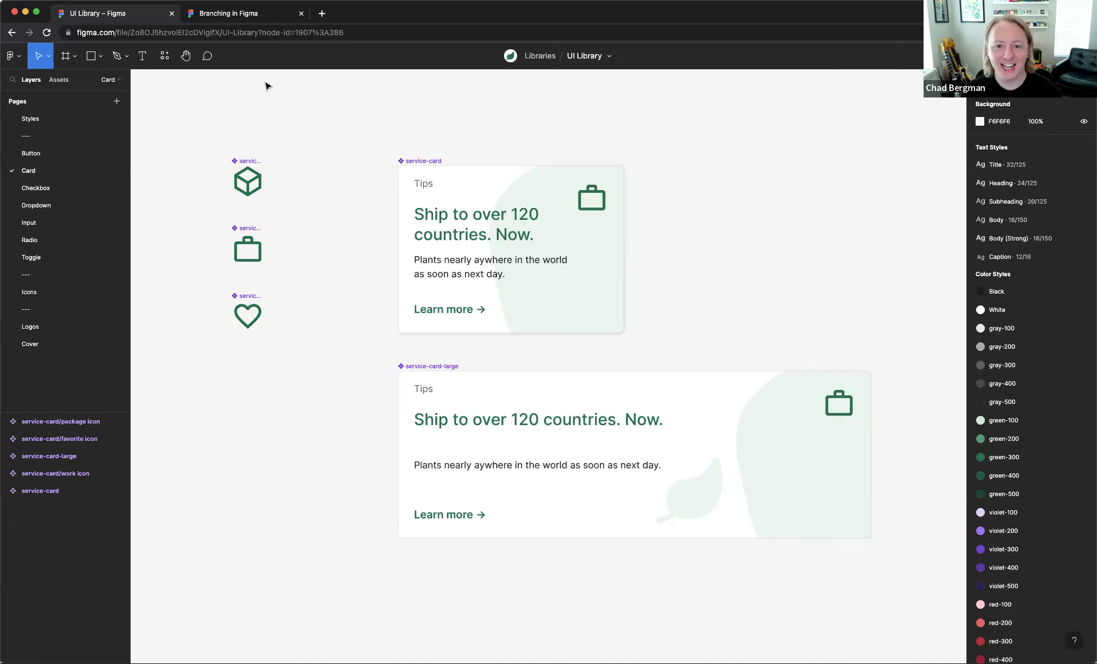
Step: View the Branching in Figma best-practices page, close it, and return to the UI Library file
left_click(255, 20)
left_click(282, 35)
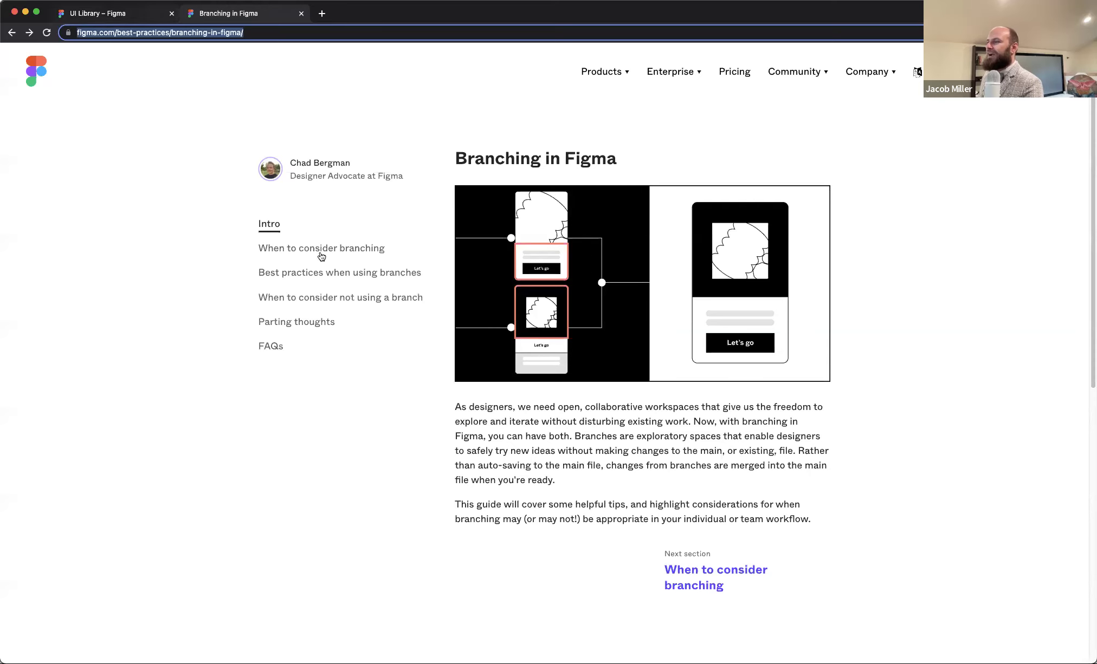
left_click(140, 20)
middle_click(277, 20)
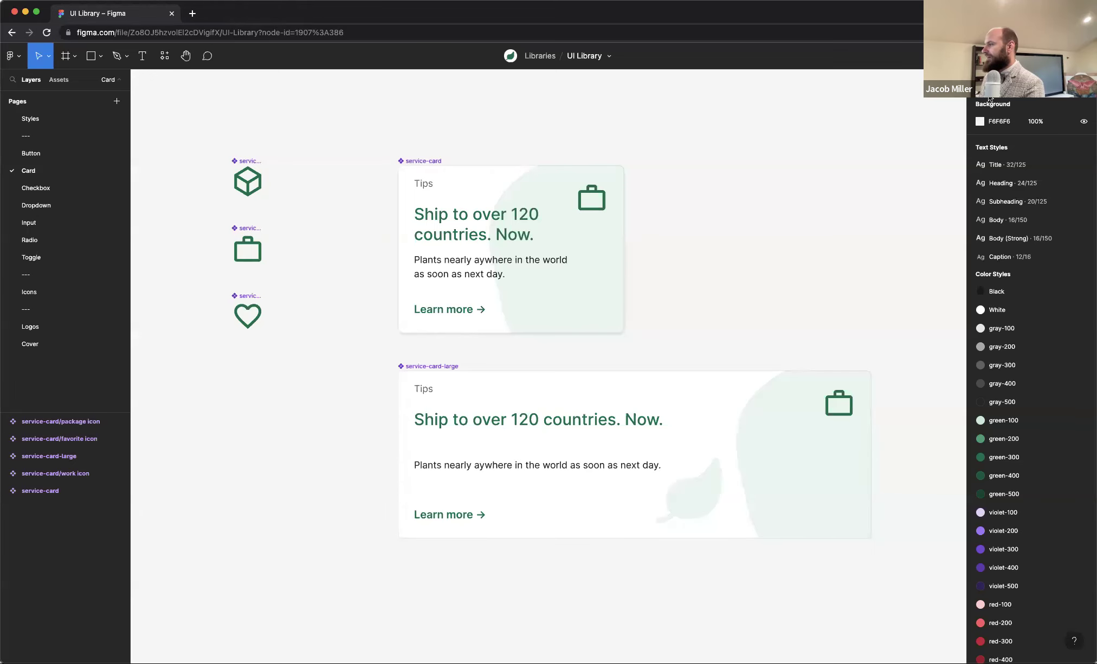
left_click(989, 99)
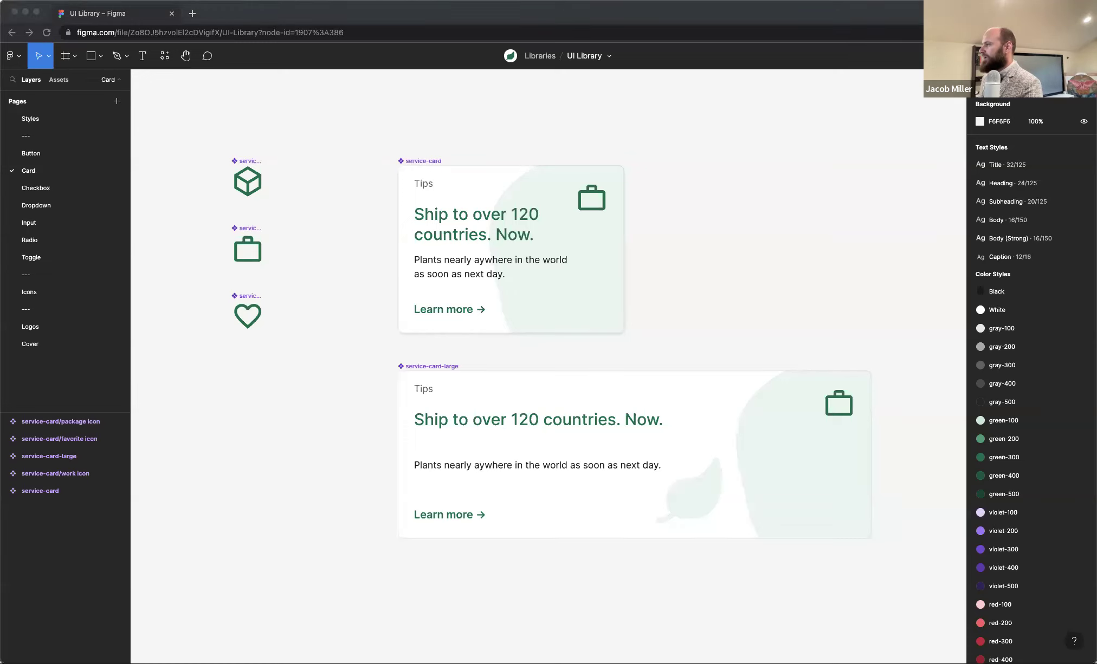
left_click(726, 213)
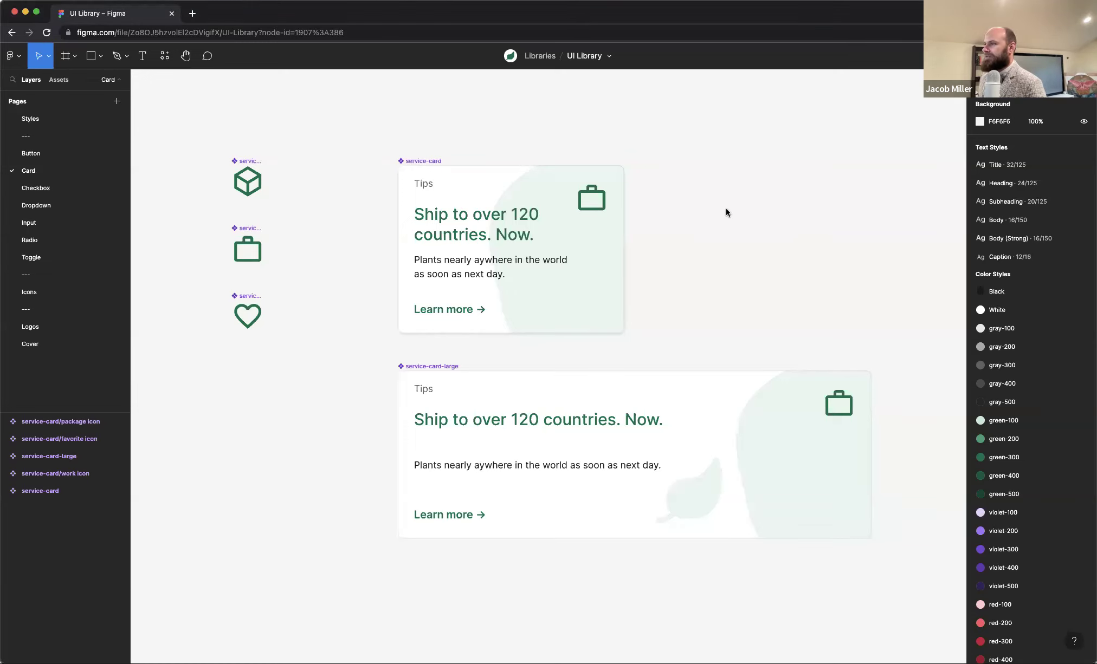
Step: Create a branch of the UI Library file named "Props V2 Updates"
left_click(609, 56)
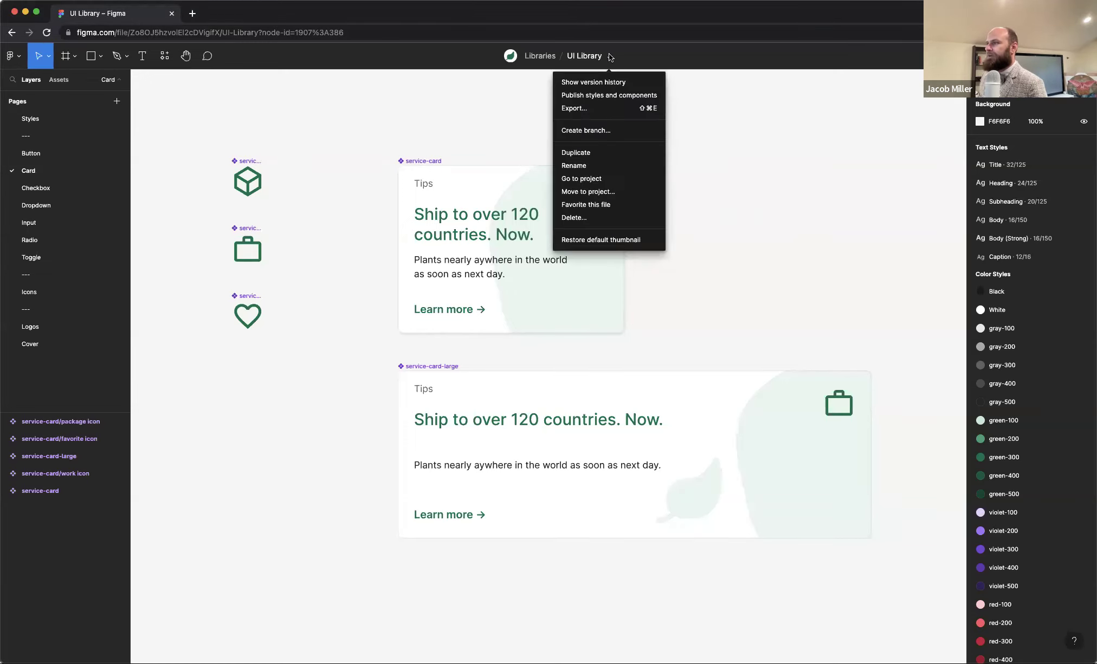
left_click(601, 136)
type("Props V2 Updates")
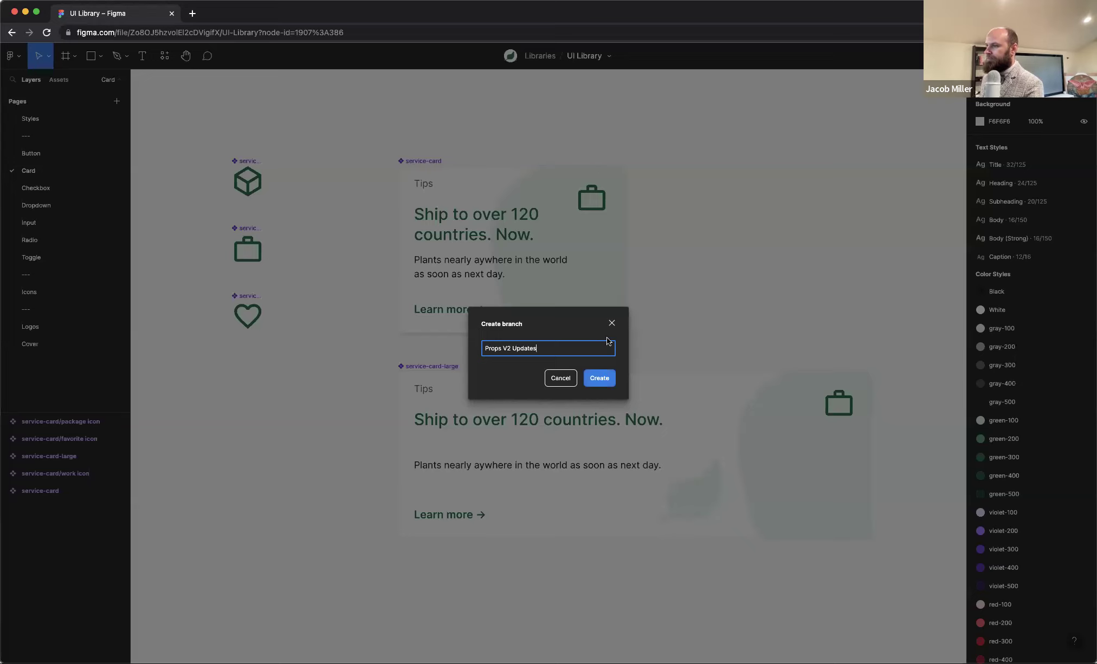
left_click(604, 382)
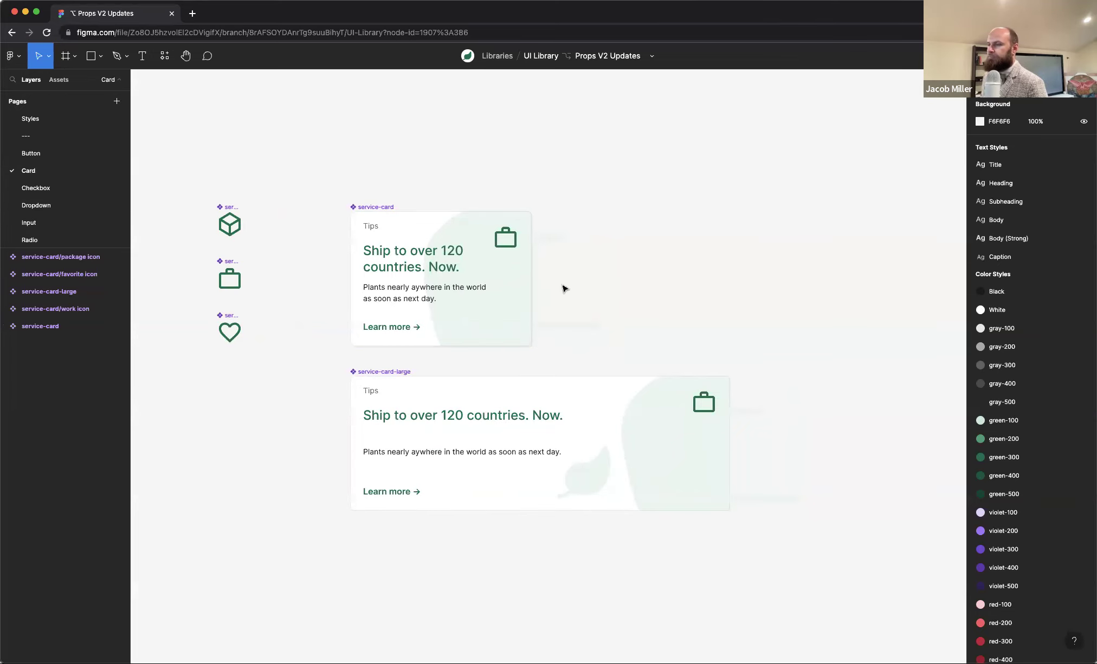
Step: Duplicate the service-card and service-card-large components as instances, placing each beside its original in line with it
left_click_drag(629, 294, 490, 288)
left_click(275, 202)
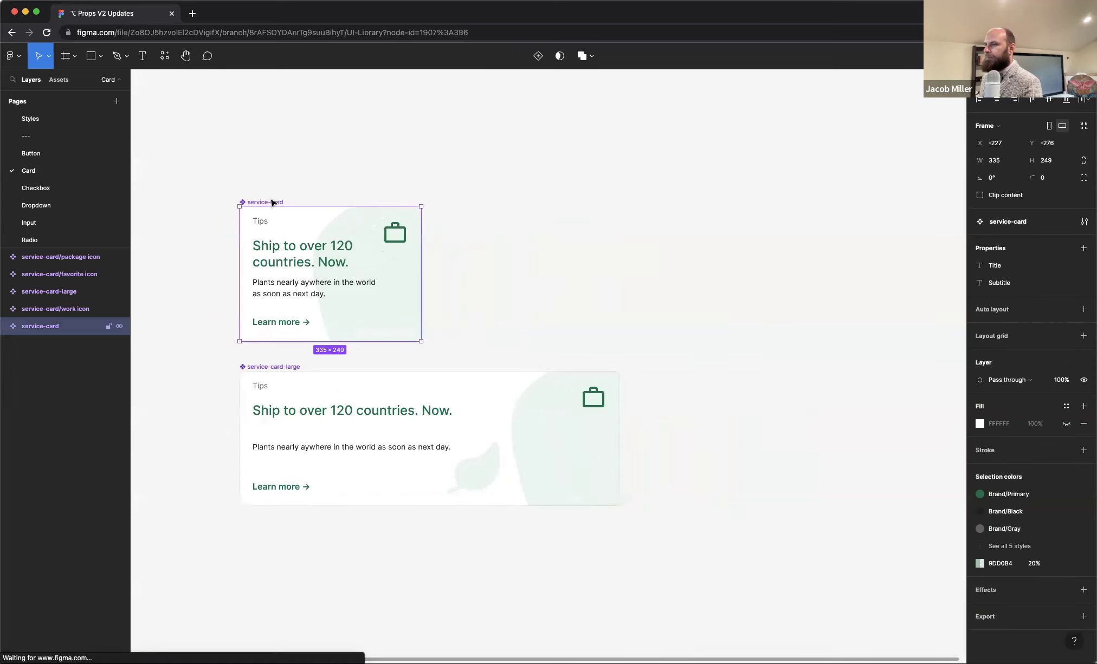
left_click_drag(265, 203, 897, 214)
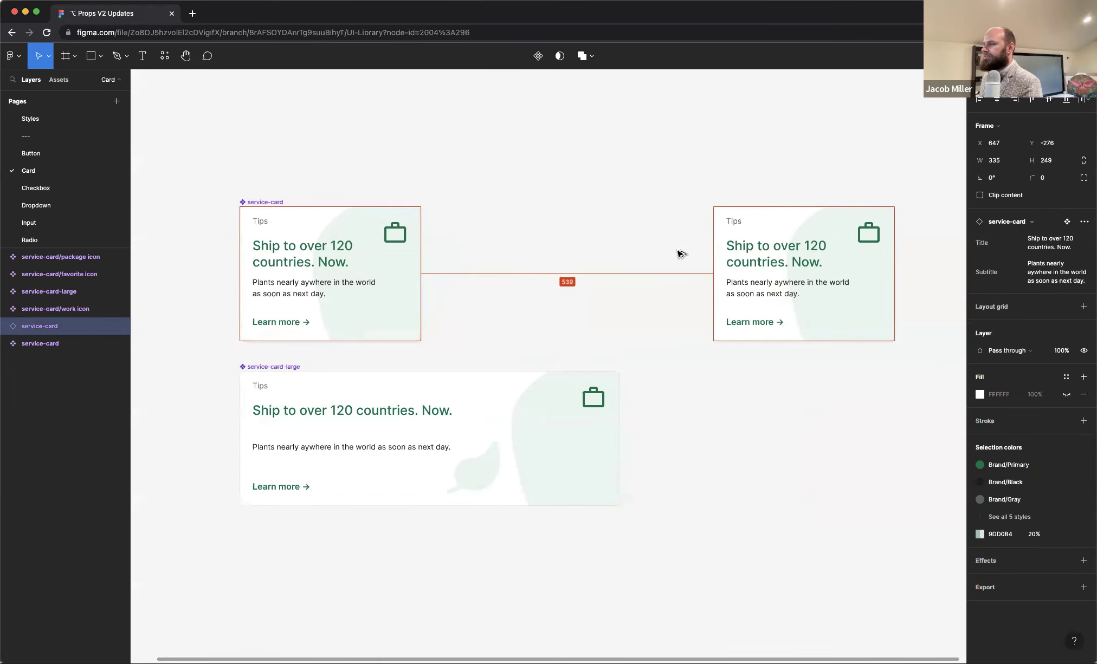
left_click(266, 368)
left_click_drag(266, 369, 735, 383)
scroll(536, 313, "right", 2)
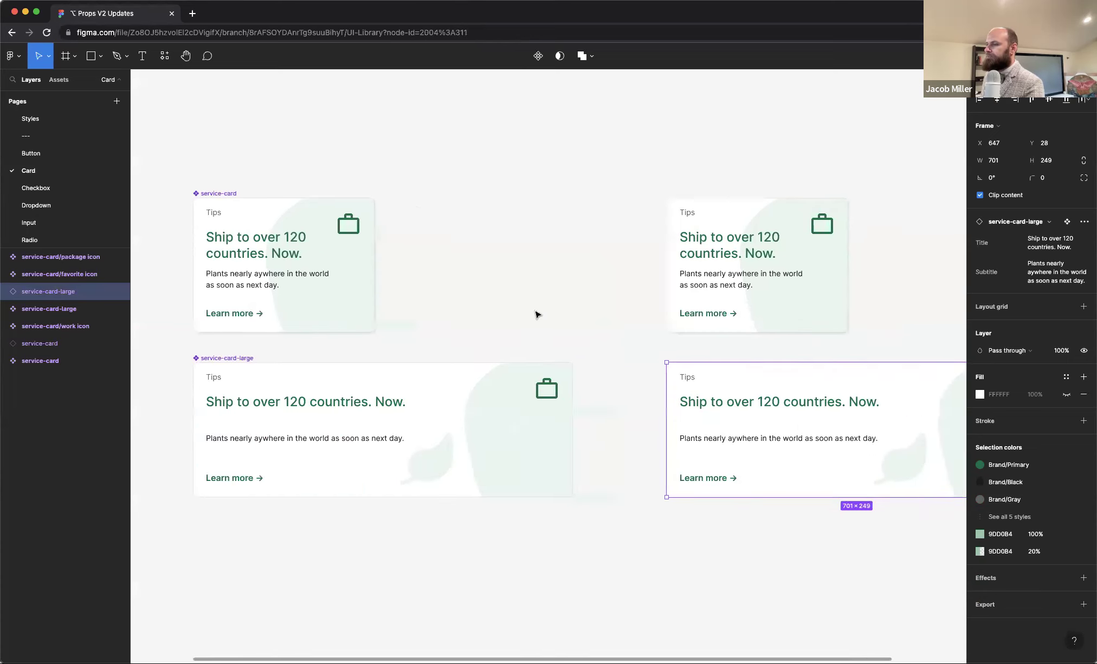
scroll(539, 309, "down", 5, "ctrl")
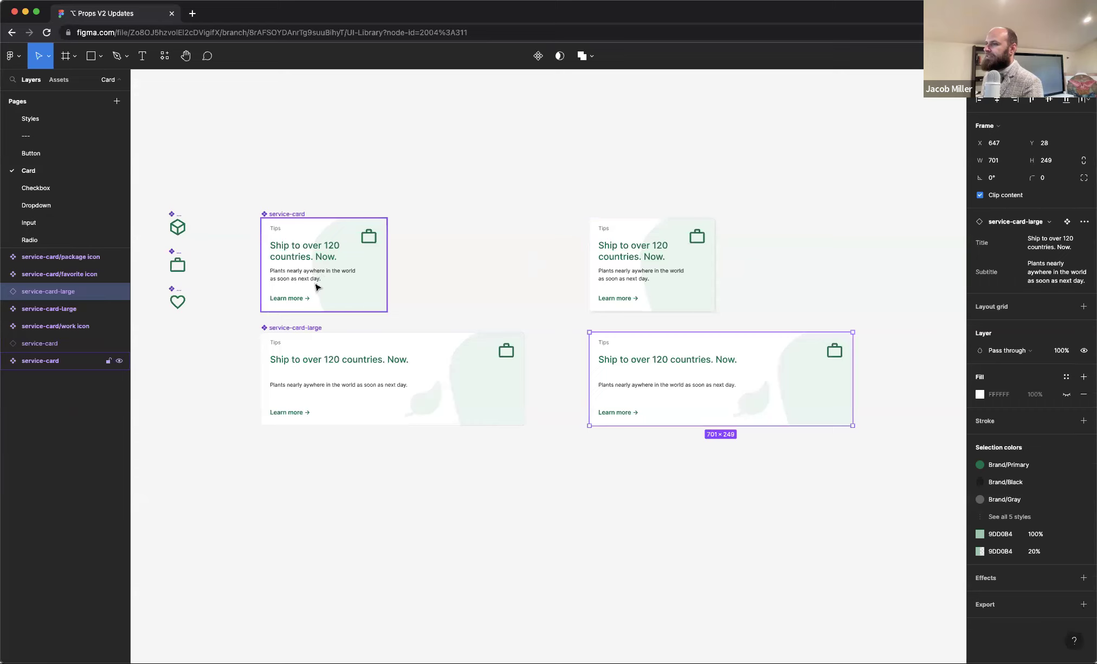
Step: Change the title of the service-card instance to "Wow! I'm a card! Neatttt!!!"
left_click(353, 306)
left_click(393, 384)
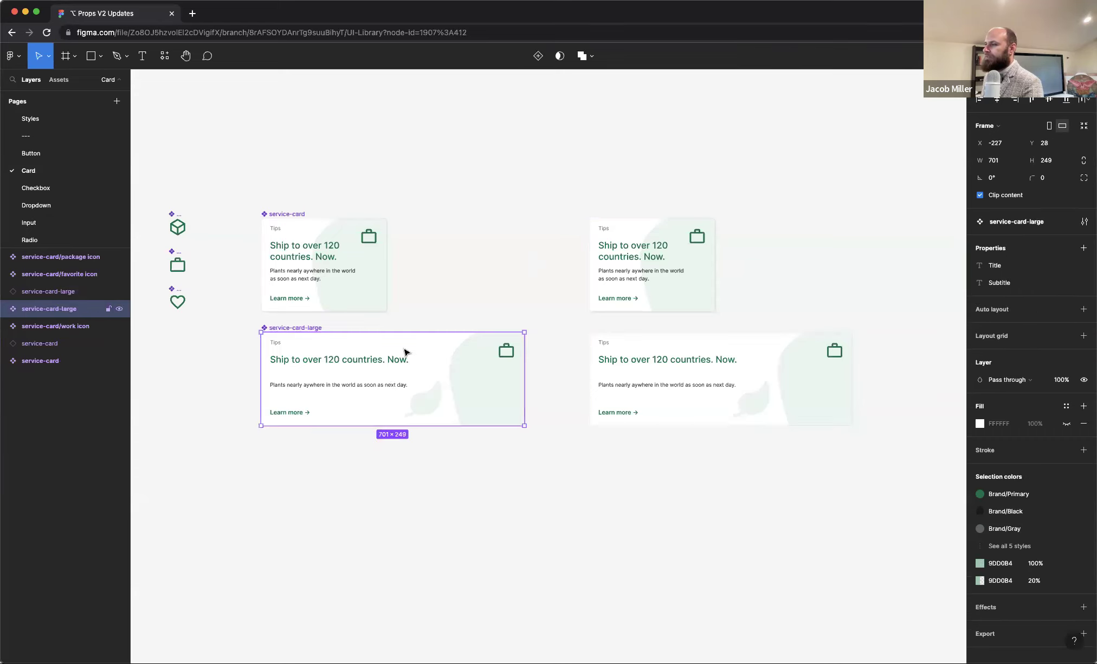
double_click(640, 255)
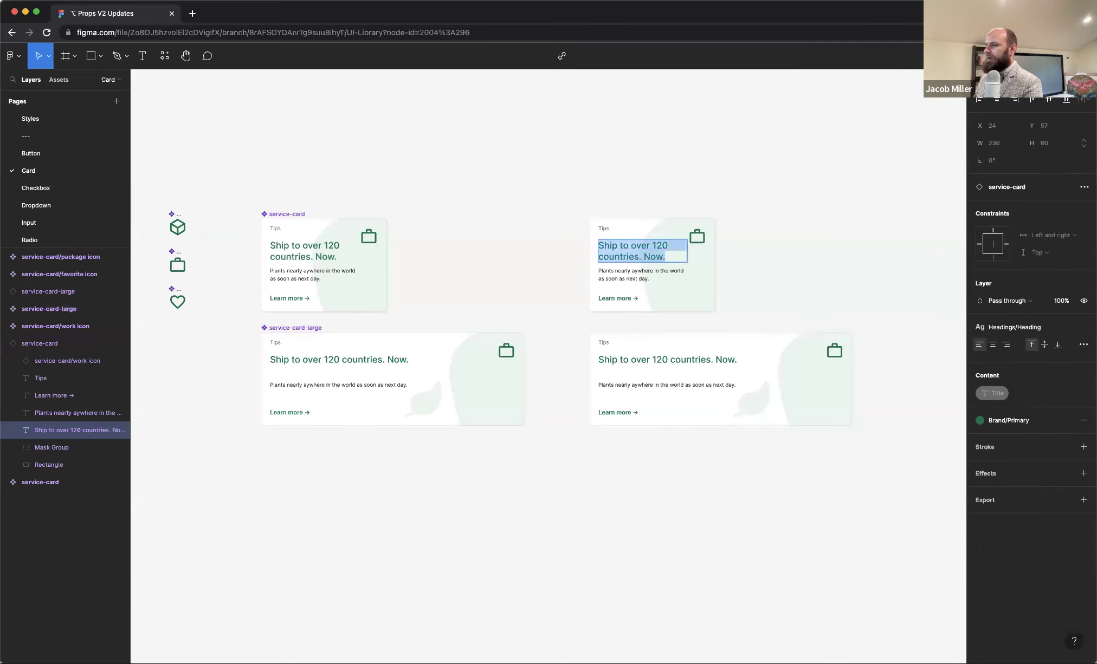
type("Wow")
type("! I'm a car")
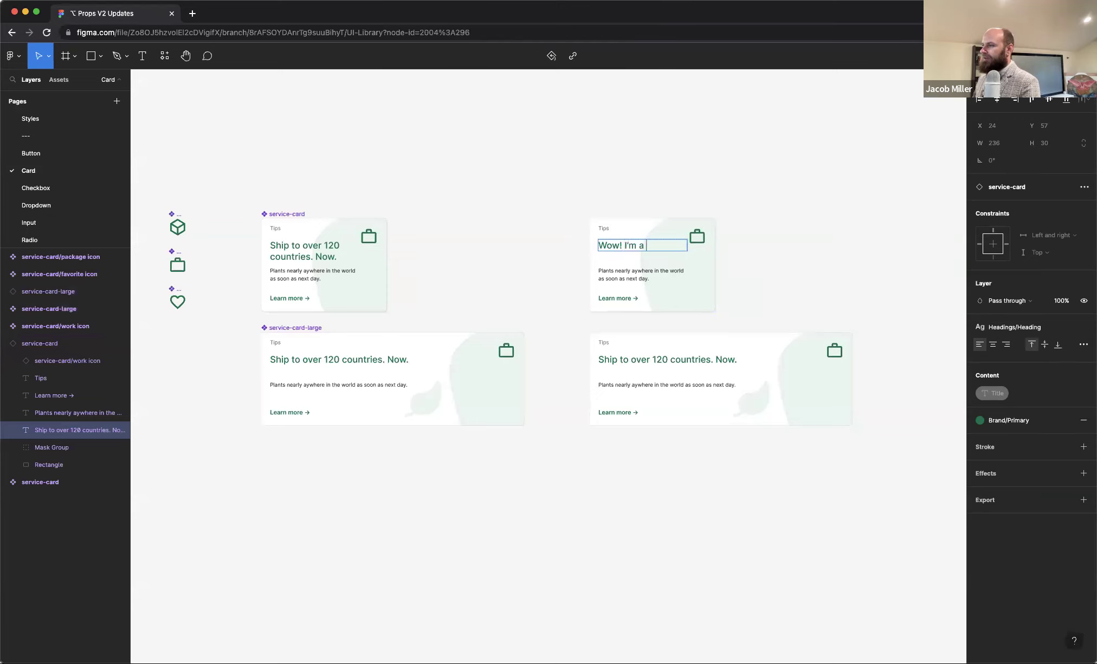
type("d! Neatttt!!!")
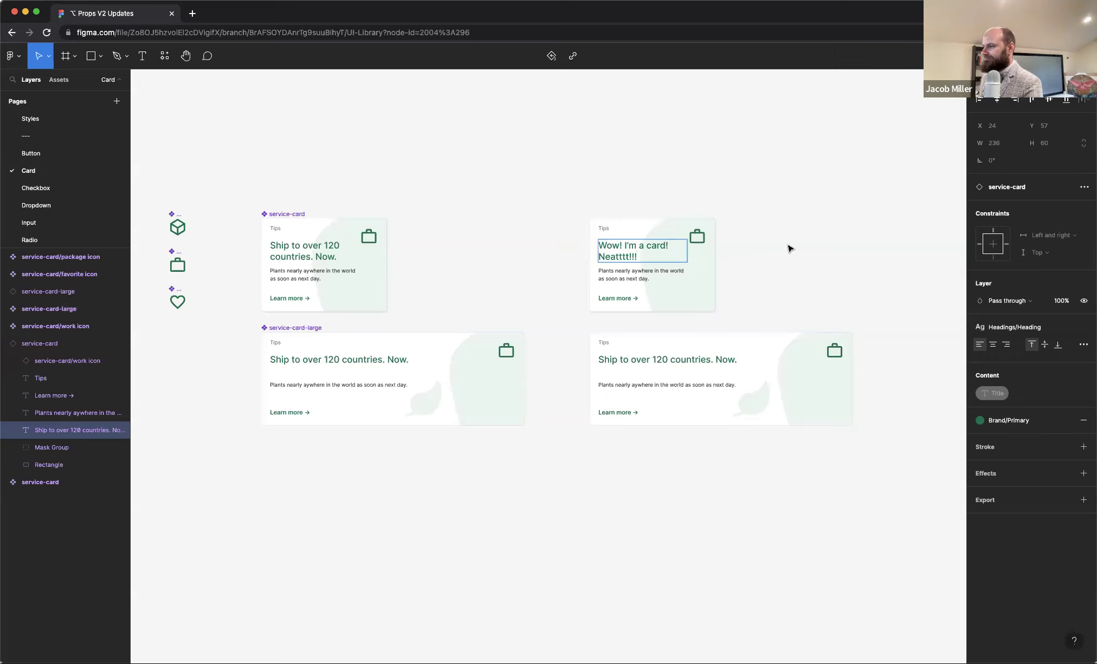
Step: Replace the subtitle of the service-card-large instance with "asdfasdfasdfasdfasdfasdf"
double_click(684, 384)
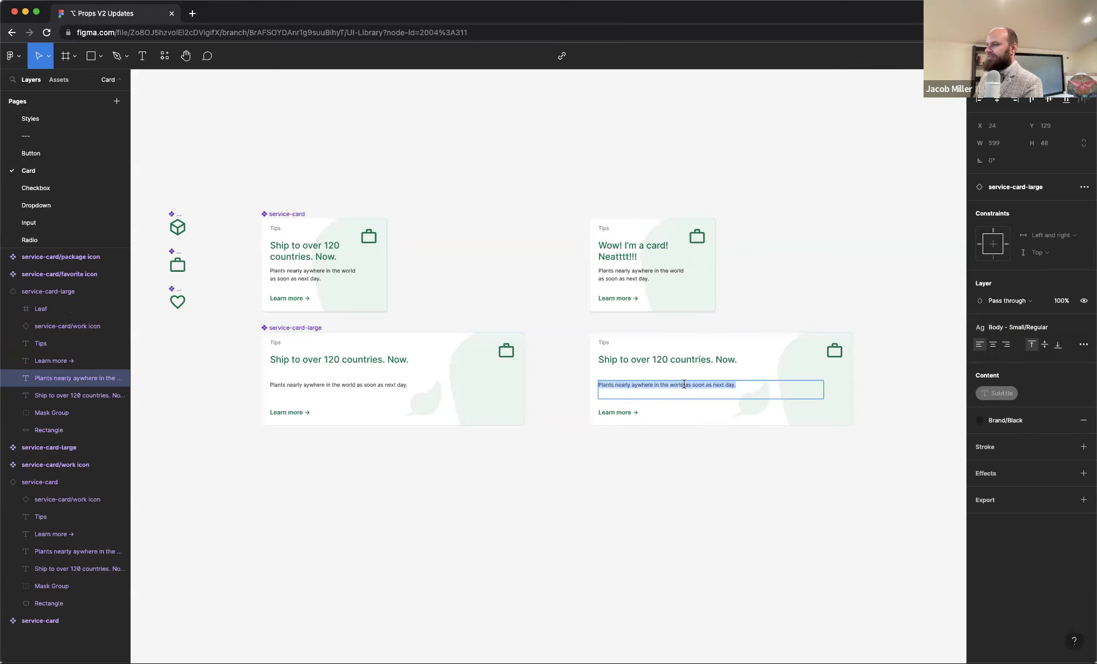
type("asdfasdfasdfasdfasdfasdf")
key("Escape")
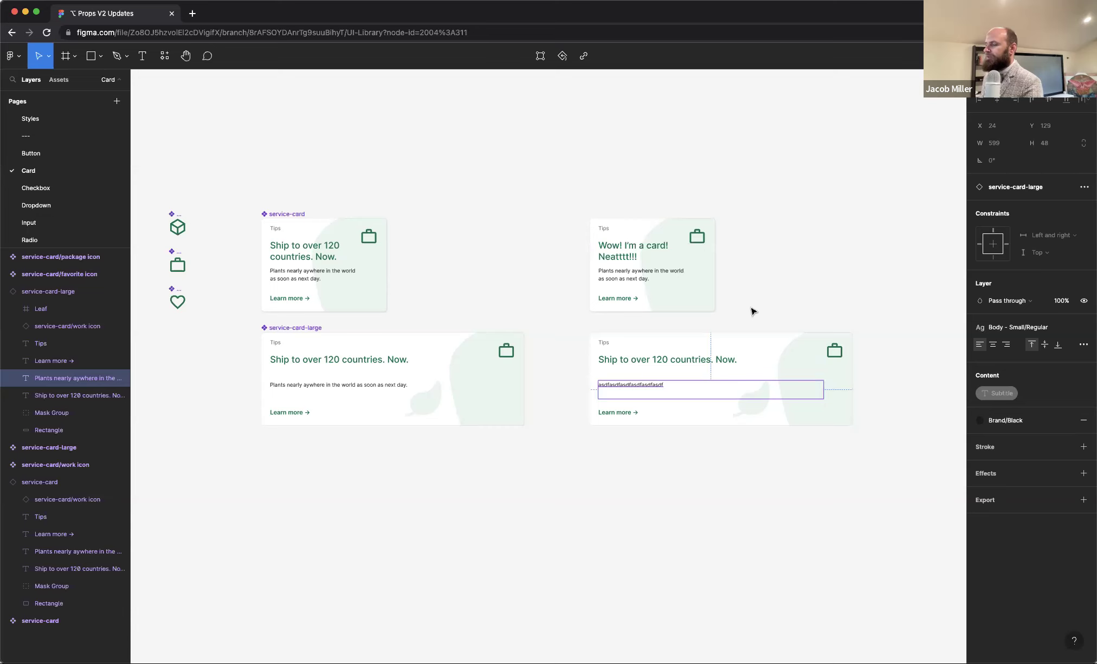
left_click(672, 351)
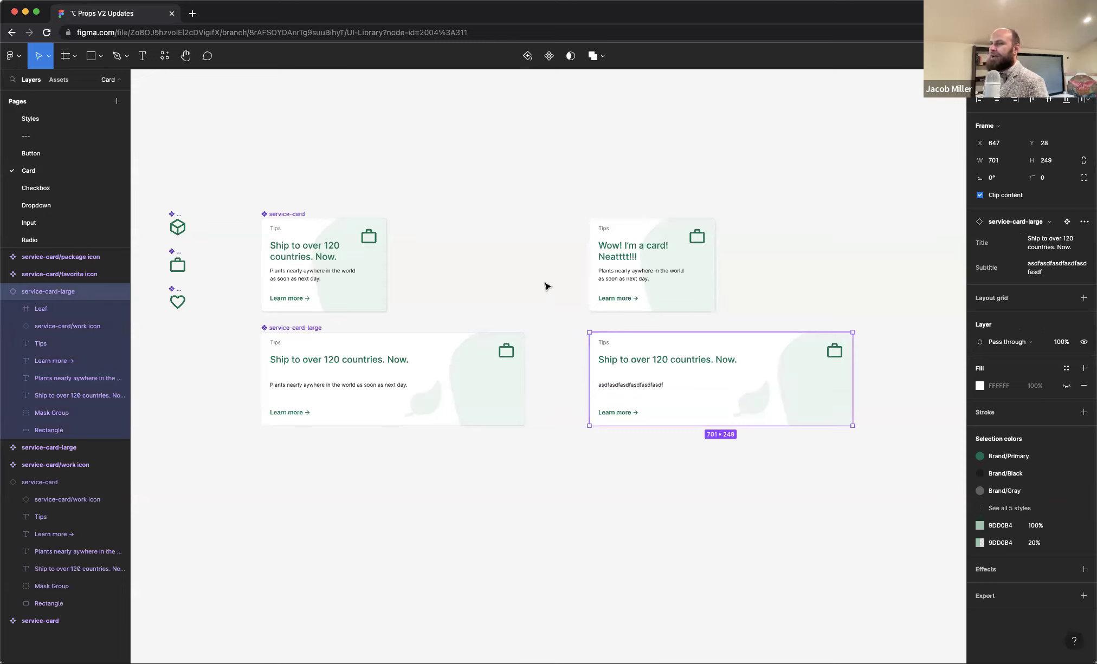
Step: Enable "Try new authoring features" in the component configuration of the main service-card component
left_click(287, 214)
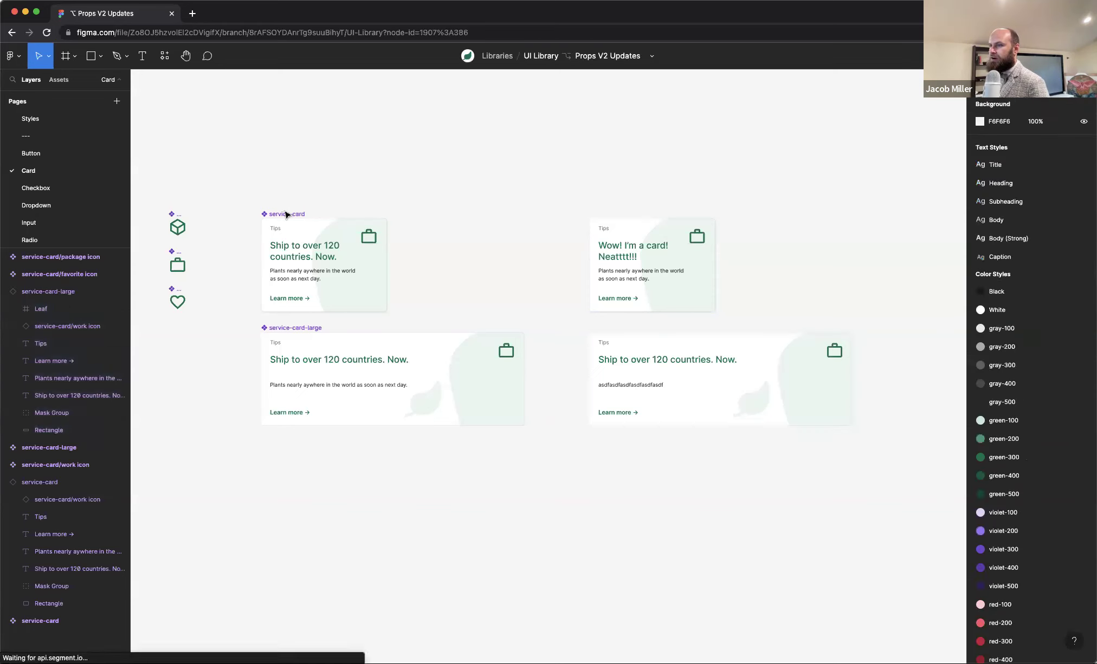
left_click(289, 327)
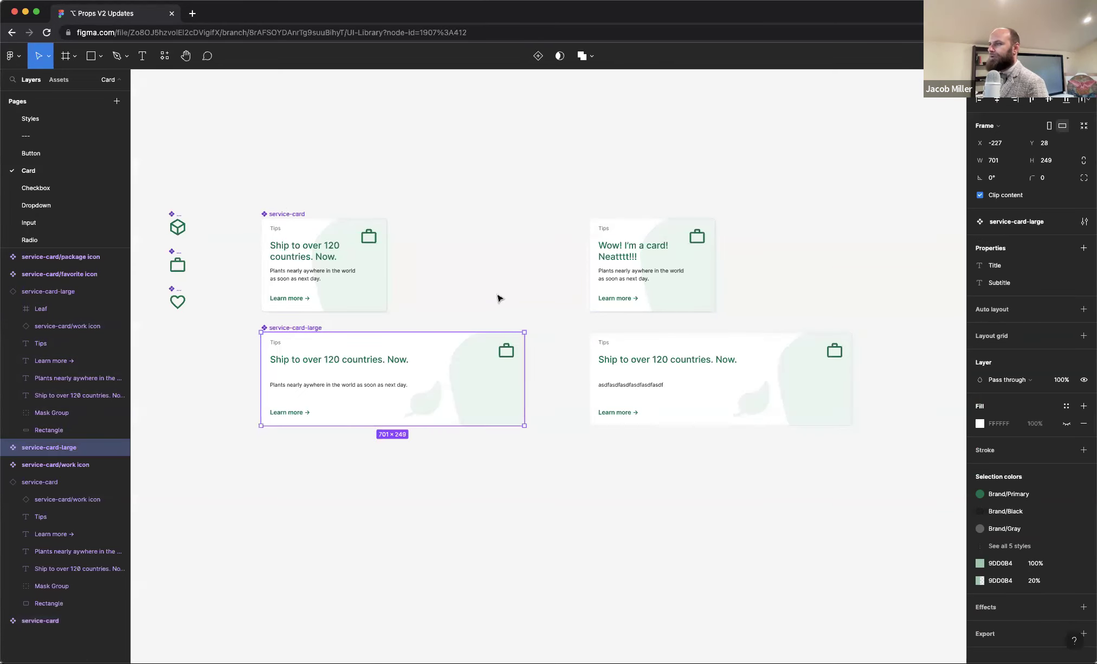
left_click(292, 214)
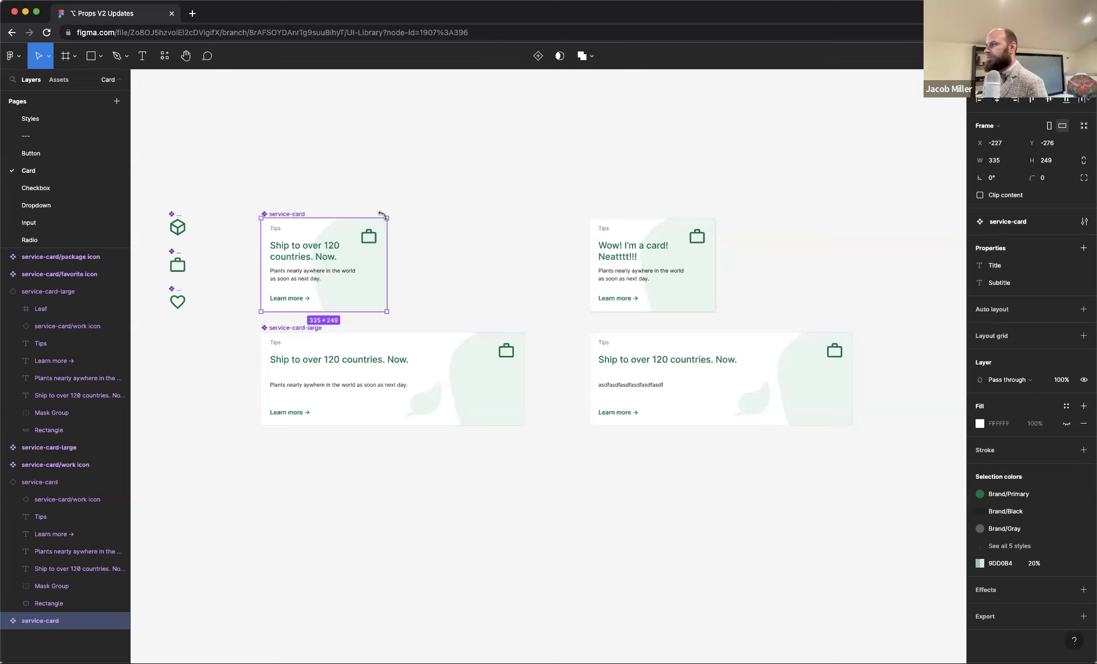
left_click(1084, 222)
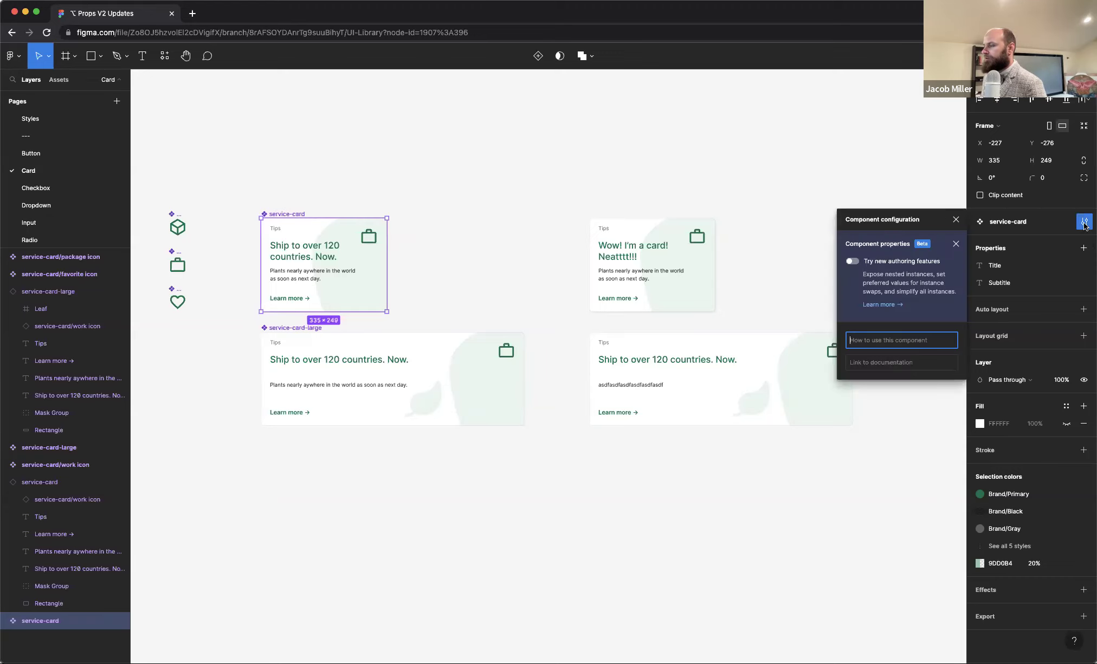
left_click(851, 262)
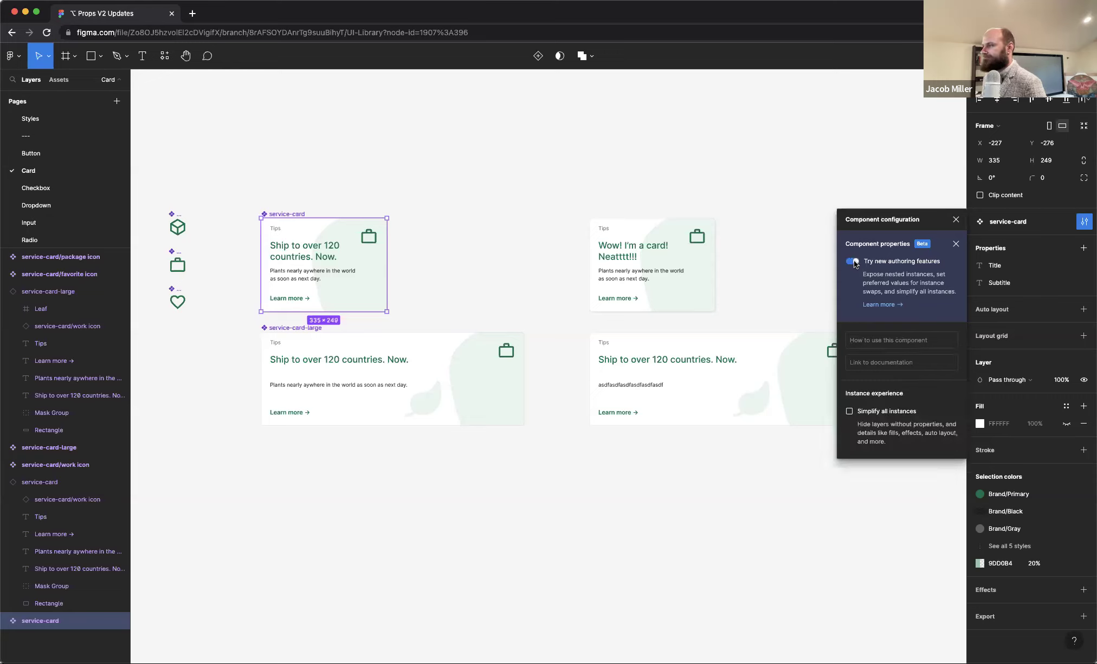
left_click(955, 220)
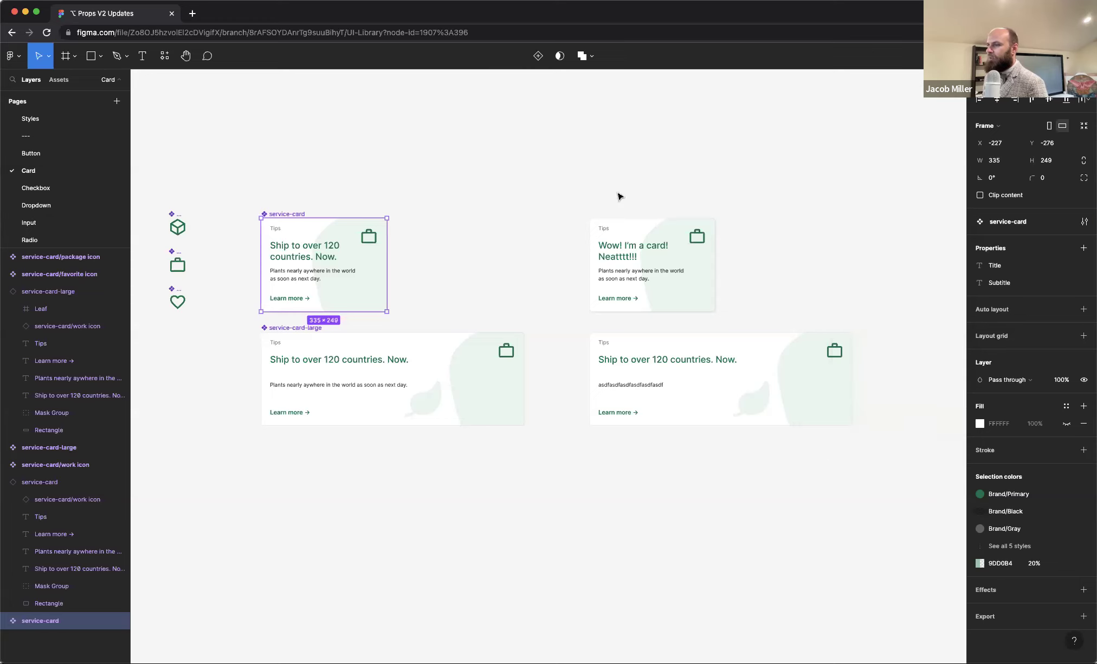
left_click(395, 254)
left_click(385, 385)
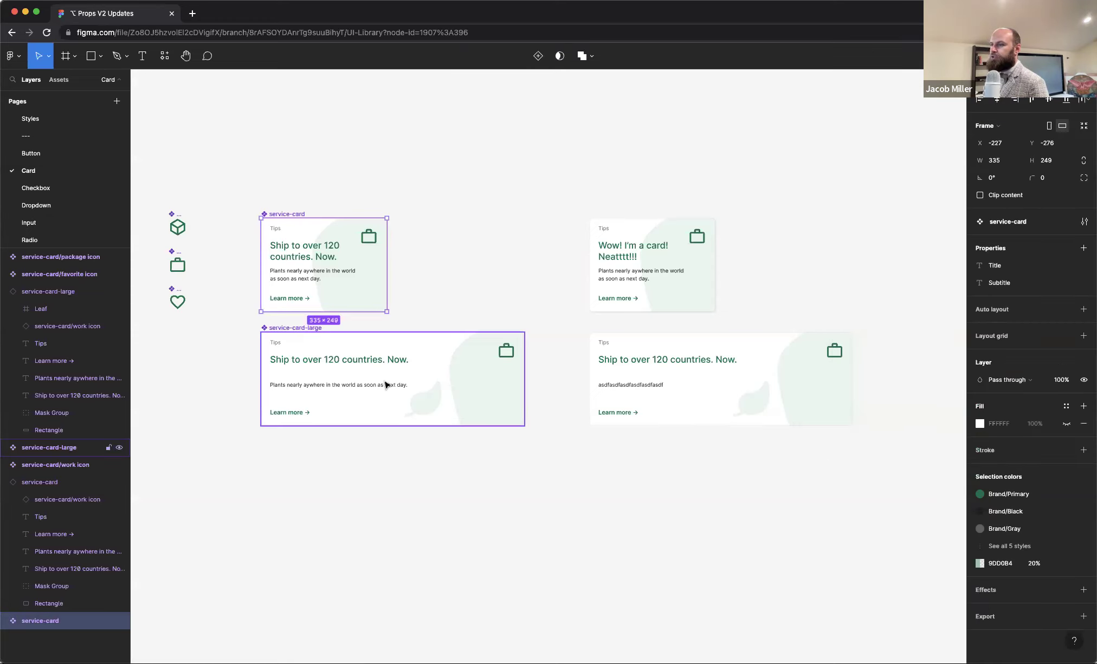
left_click(356, 301)
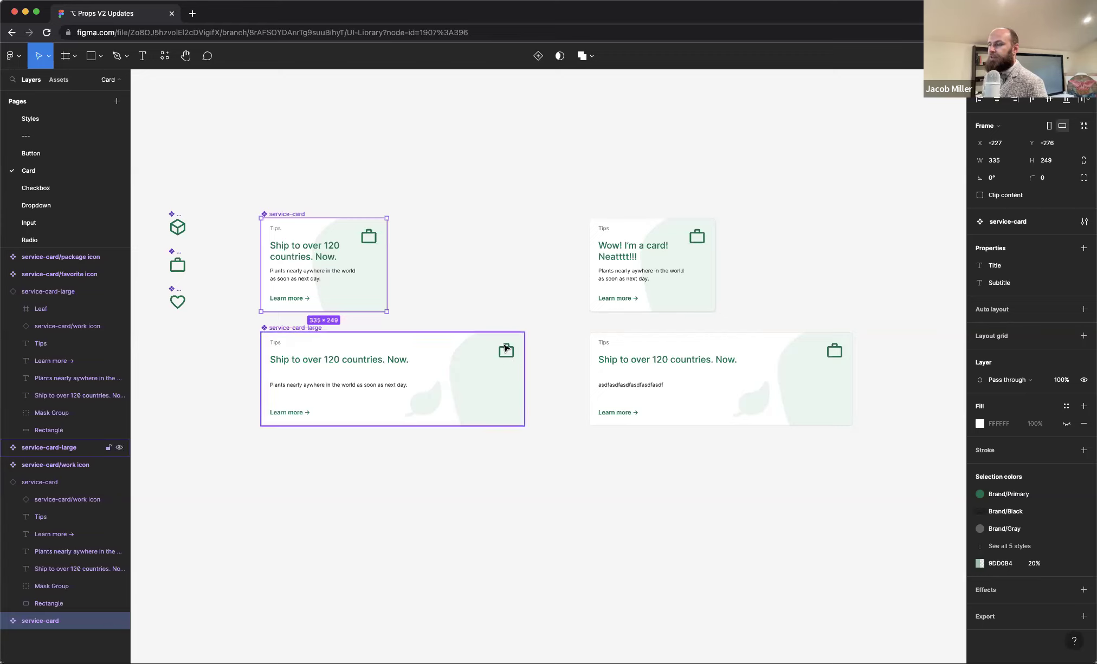
left_click_drag(207, 190, 166, 321)
Step: Start an instance swap property named "icon" for the work icon nested in the main service-card component
left_click(279, 214)
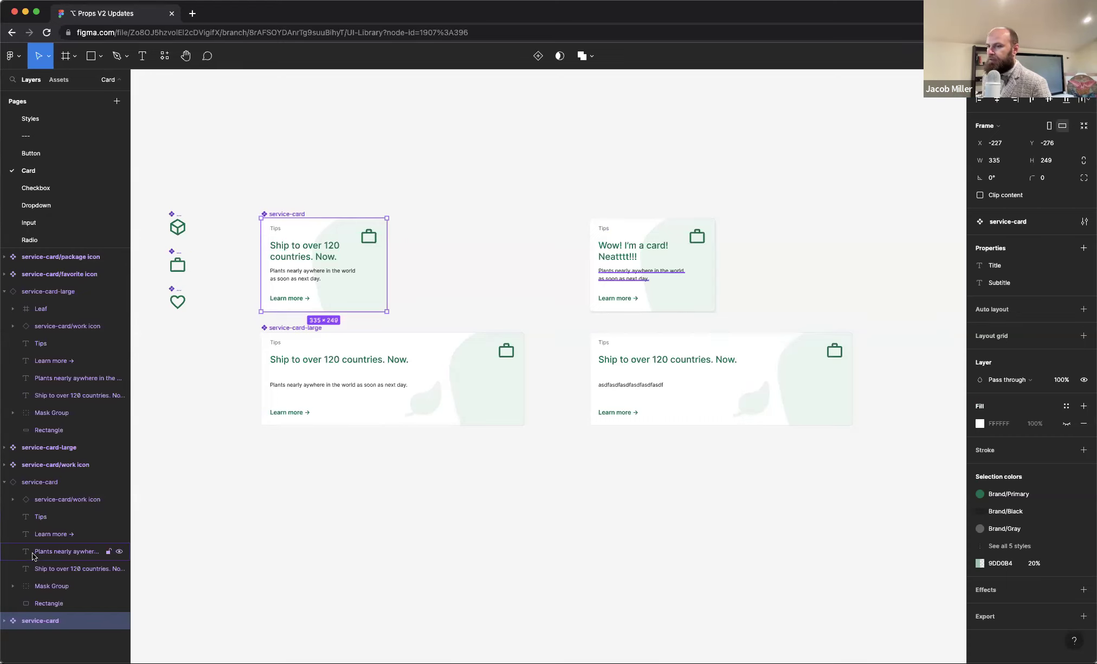
left_click(49, 501)
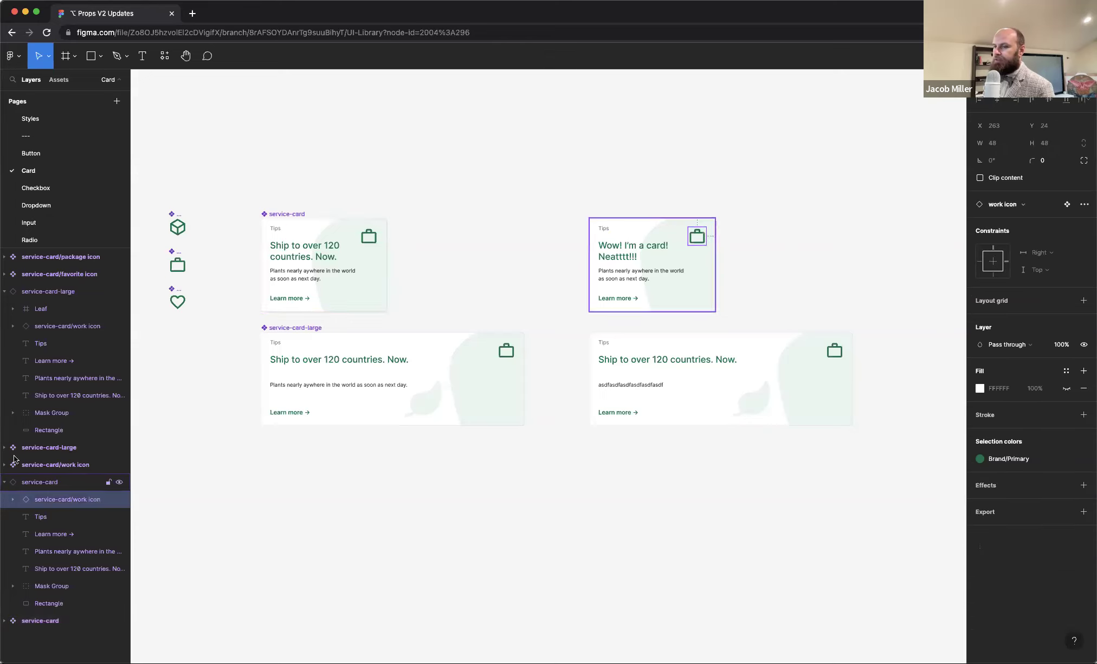
left_click(4, 483)
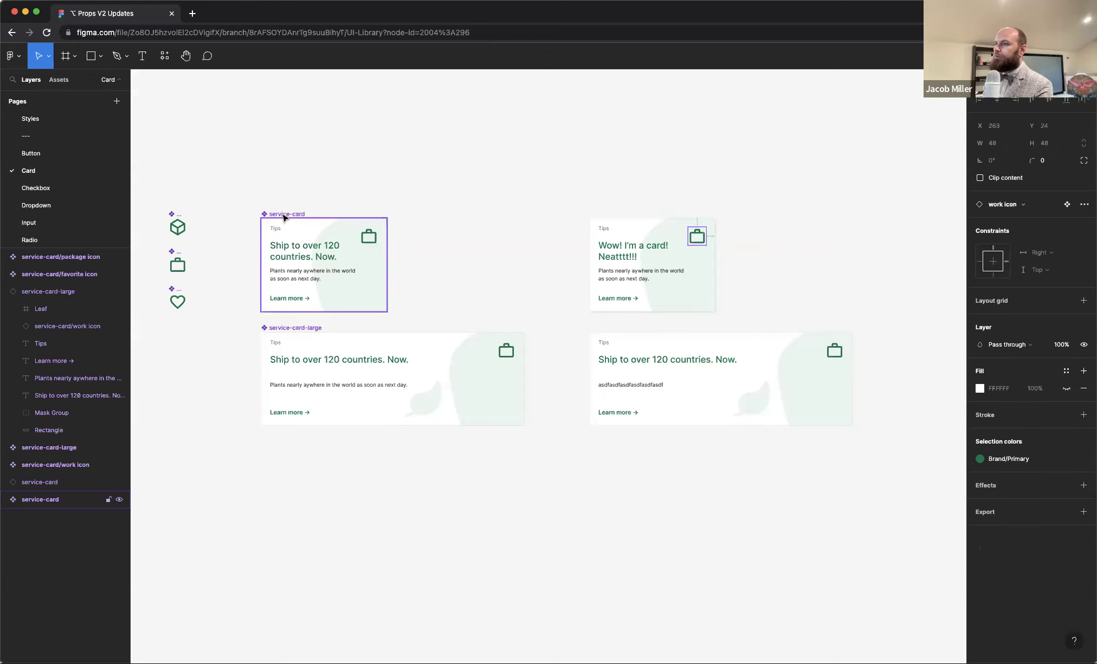
left_click(27, 497)
left_click(4, 500)
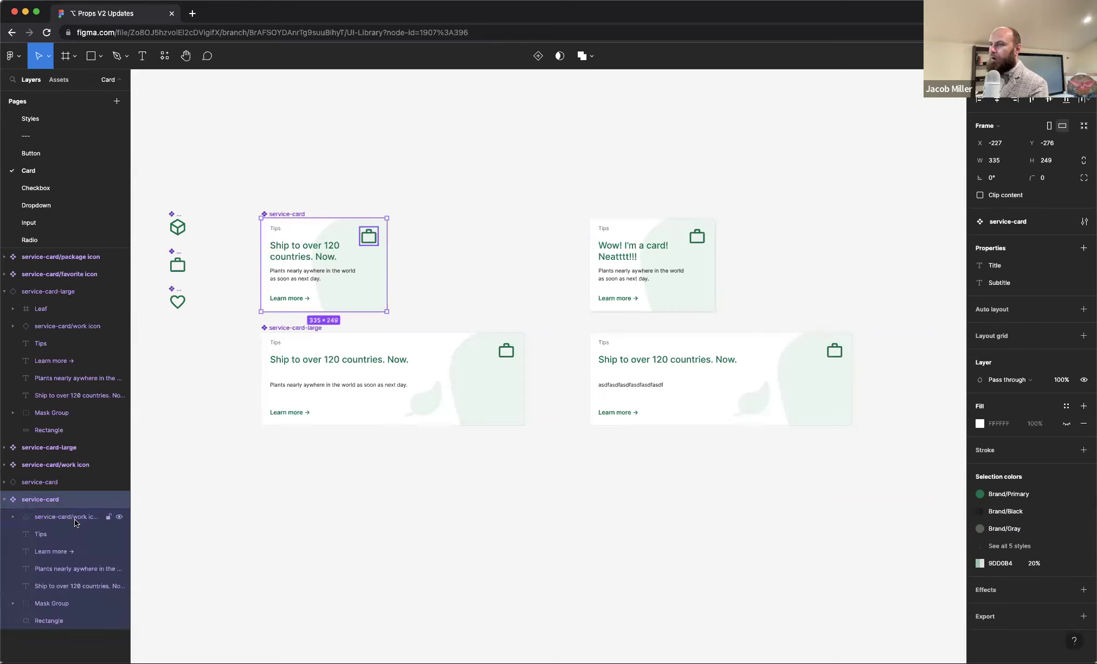
left_click(53, 517)
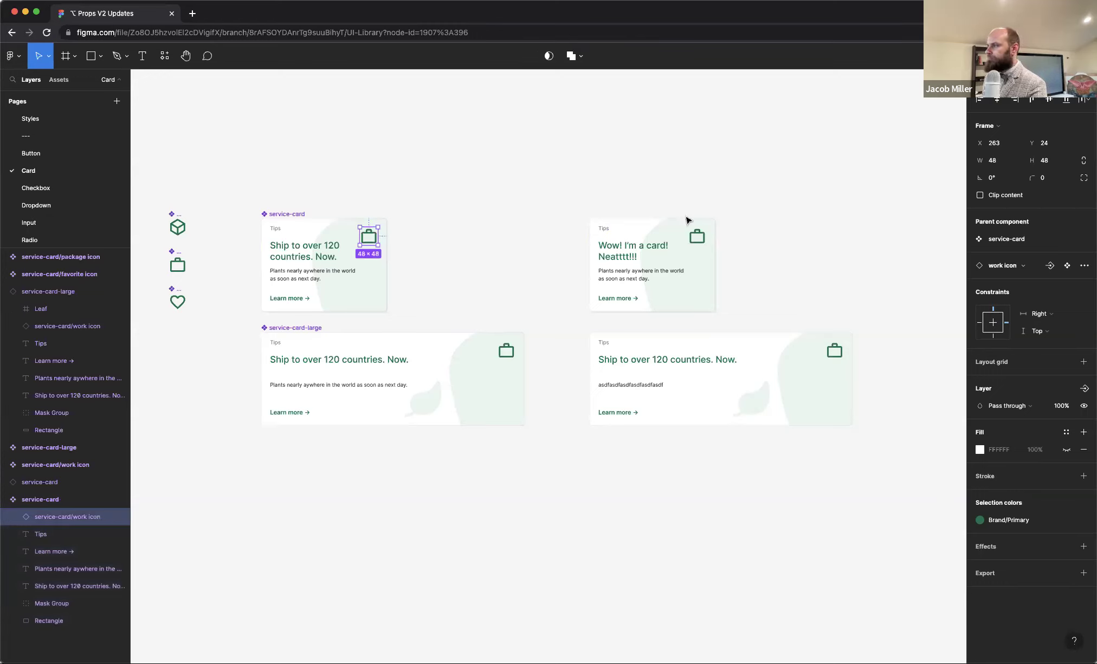
left_click(1049, 266)
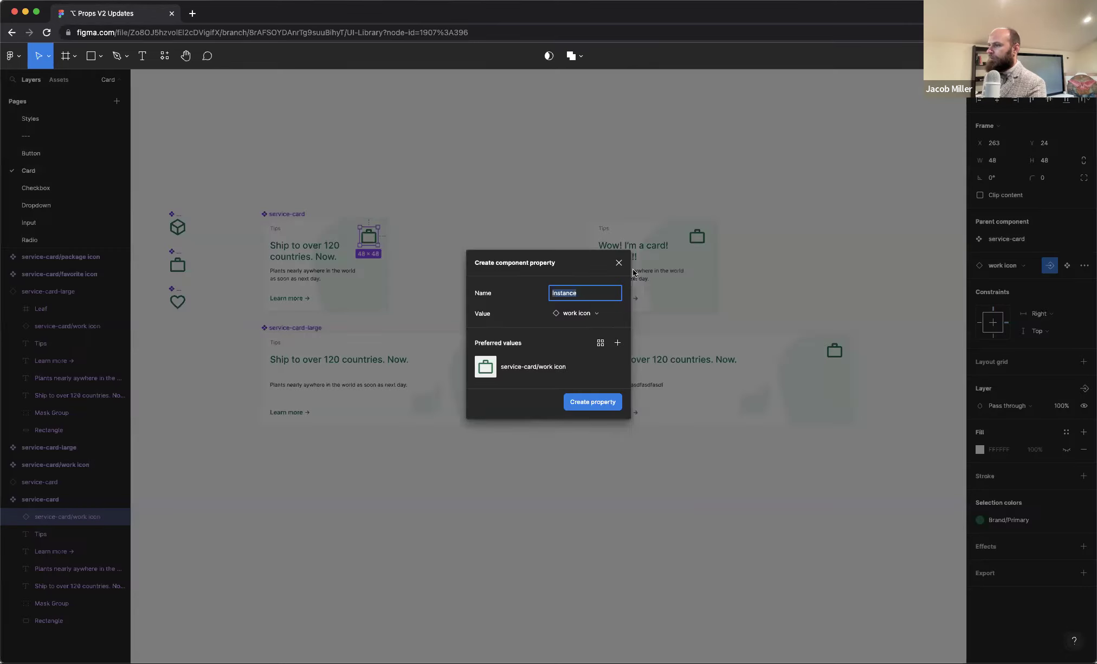
key("BackSpace")
type("icon")
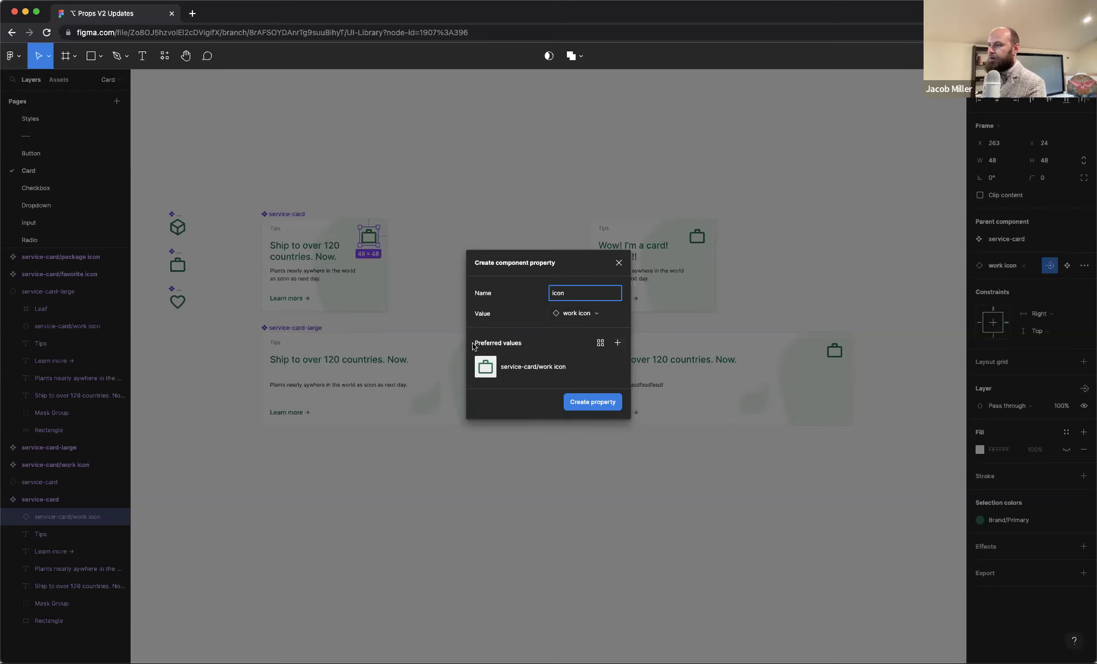
Step: Add the favorite icon and package icon as preferred values of the "icon" property and create the property
left_click(617, 343)
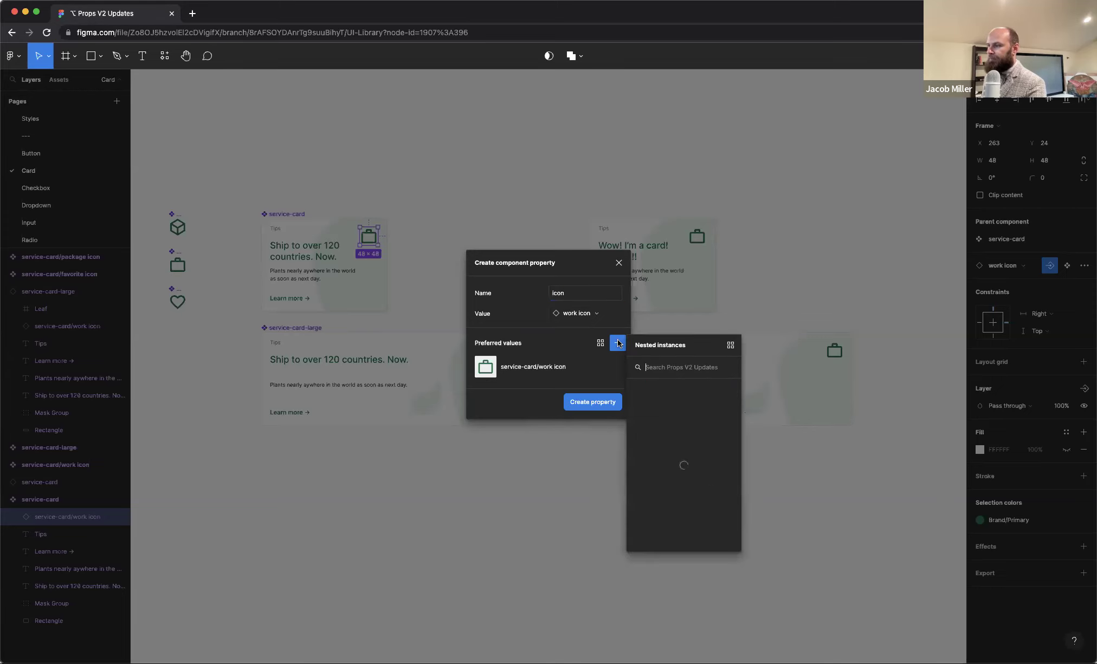
left_click(730, 426)
left_click(730, 444)
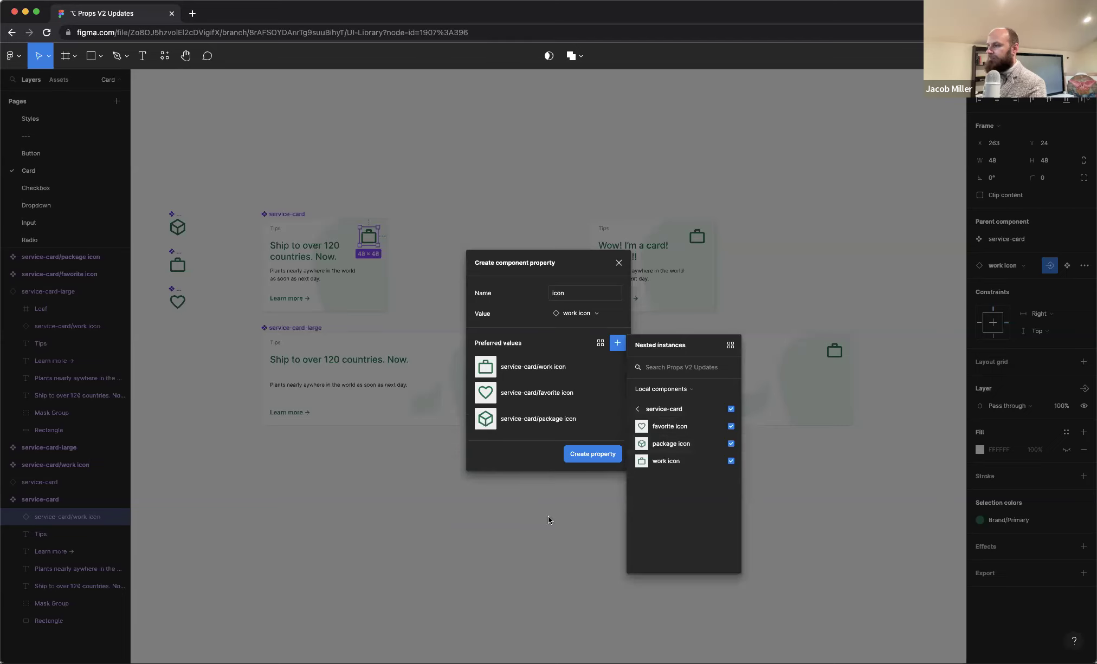
left_click(593, 459)
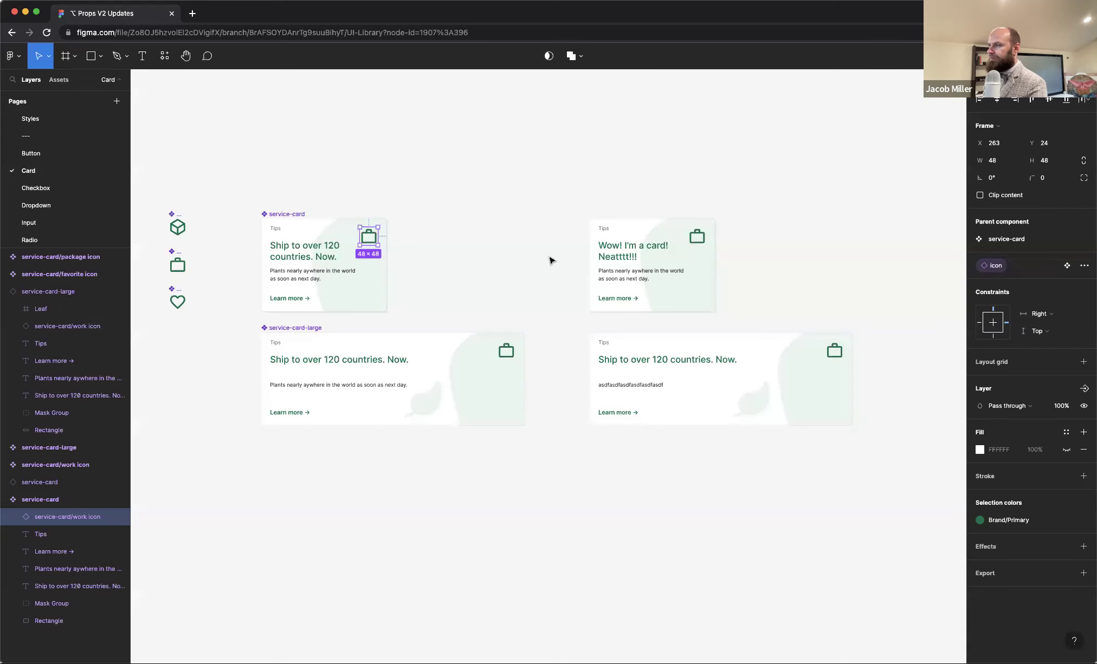
Step: Swap the icon of the service-card instance to the favorite icon and finally to the package icon
left_click(664, 227)
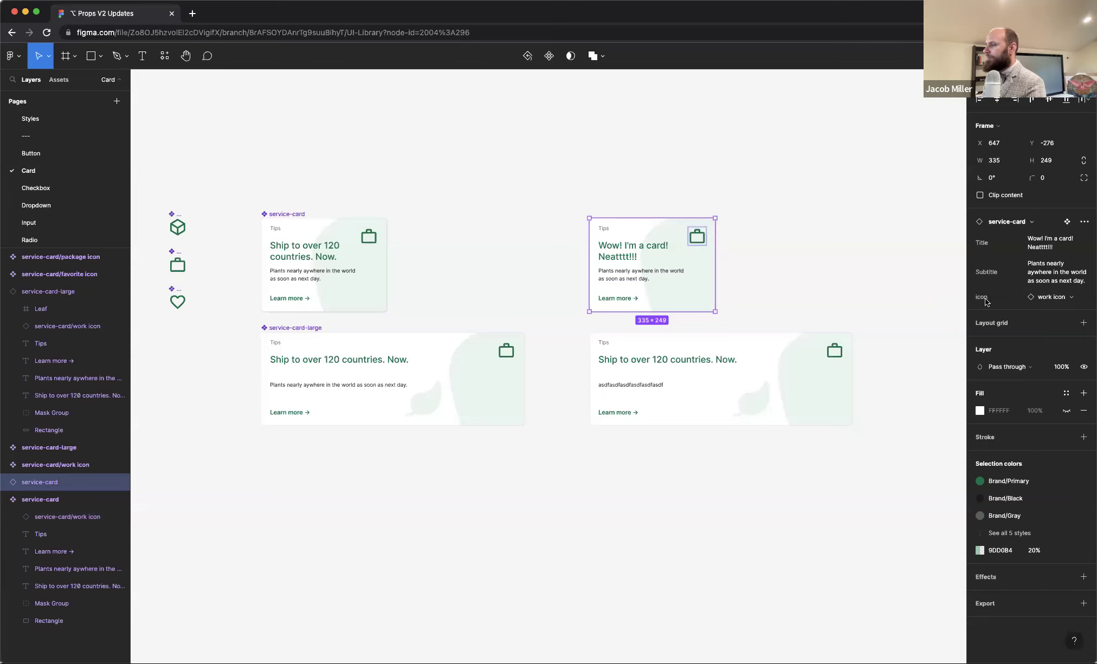
left_click(1065, 301)
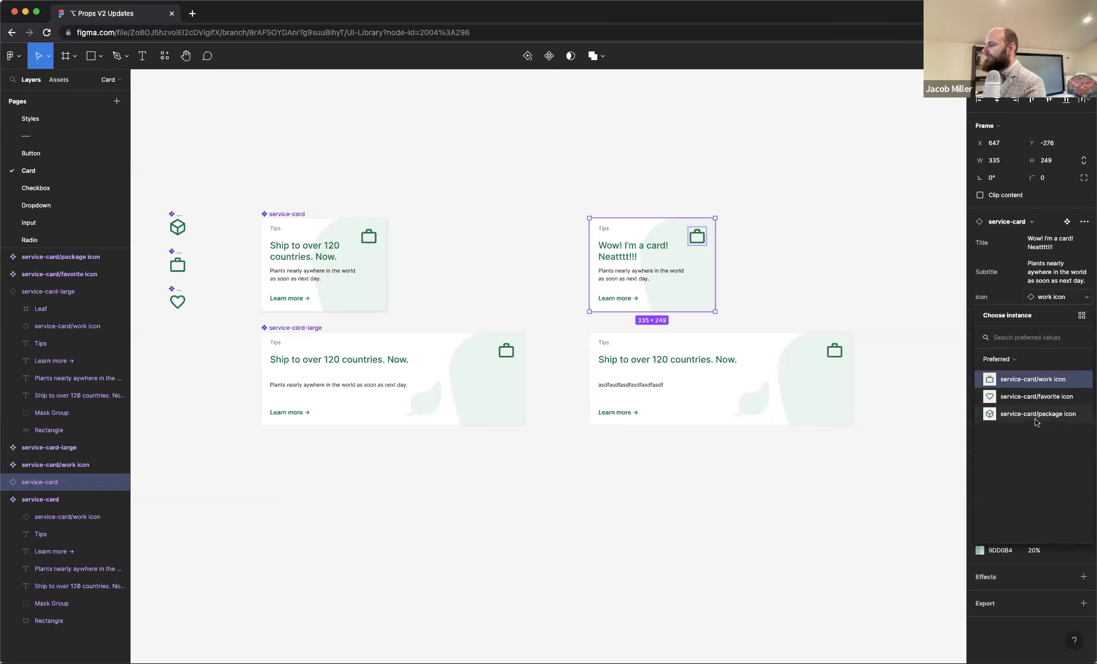
left_click(1033, 400)
left_click(1061, 298)
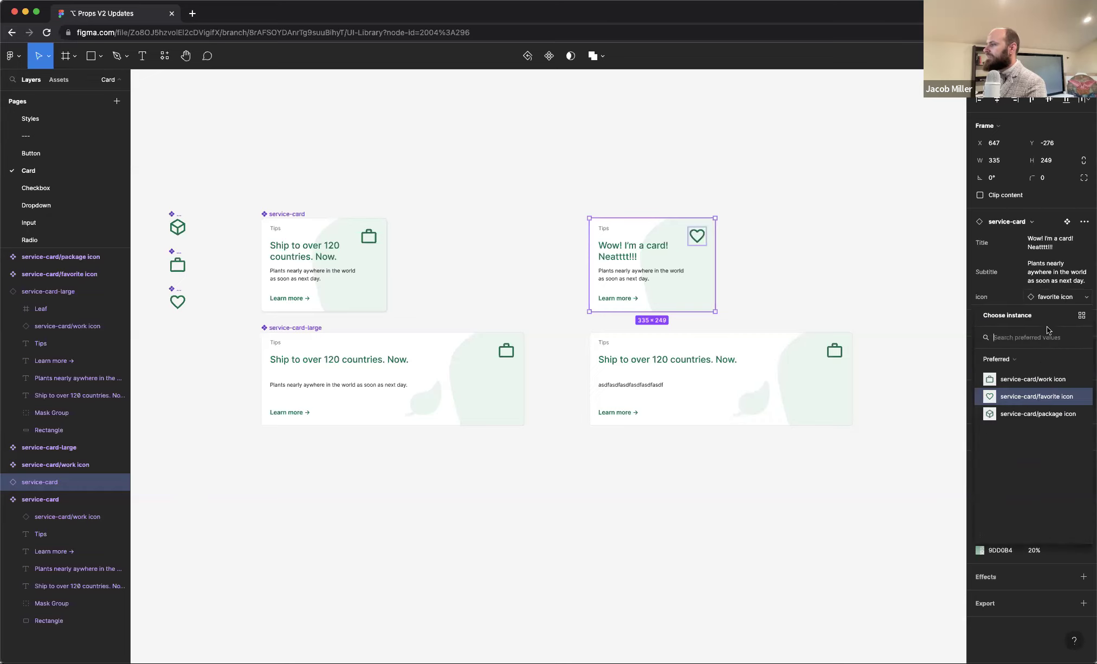
left_click(1037, 414)
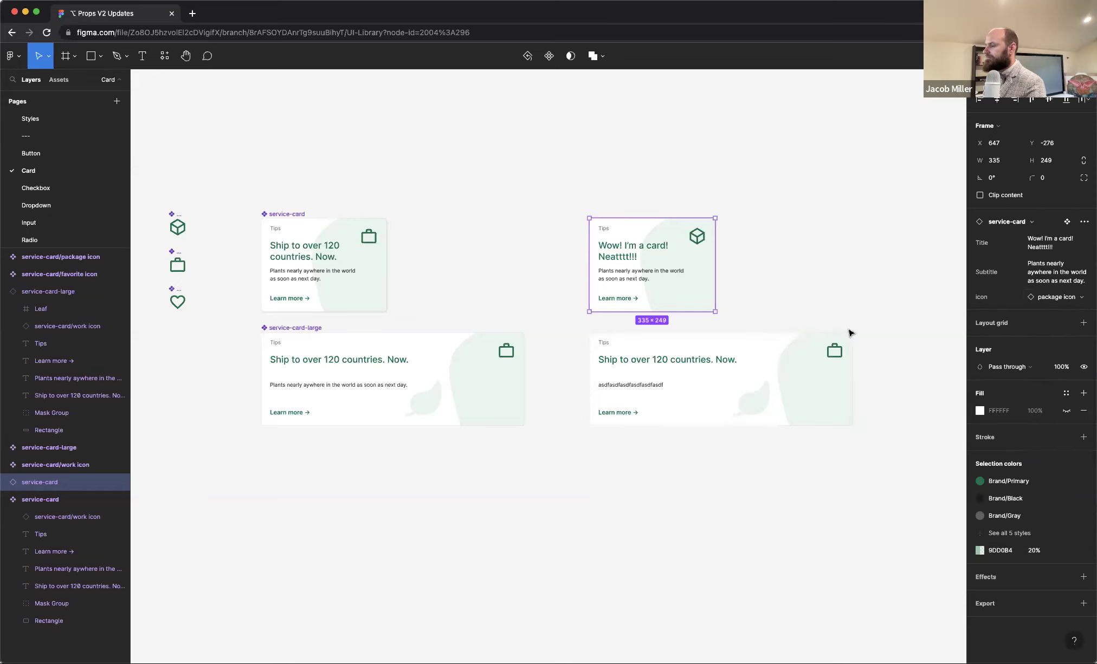
left_click(443, 318)
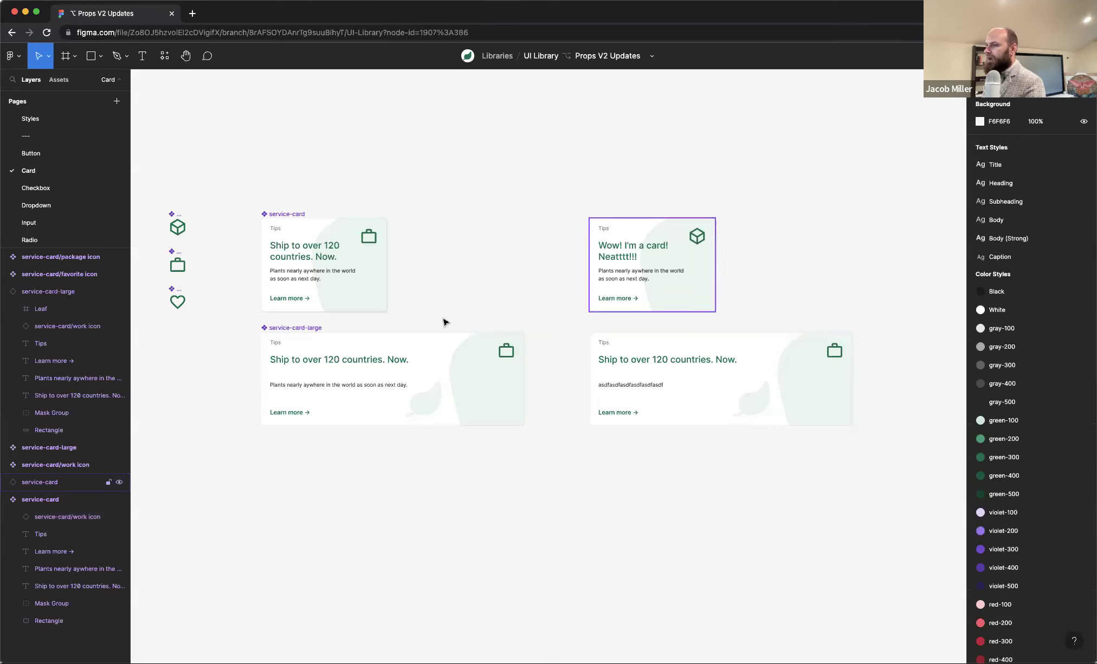
Step: Examine the nested layers of the main service-card-large component, including its background blob and leaf shape
left_click(289, 334)
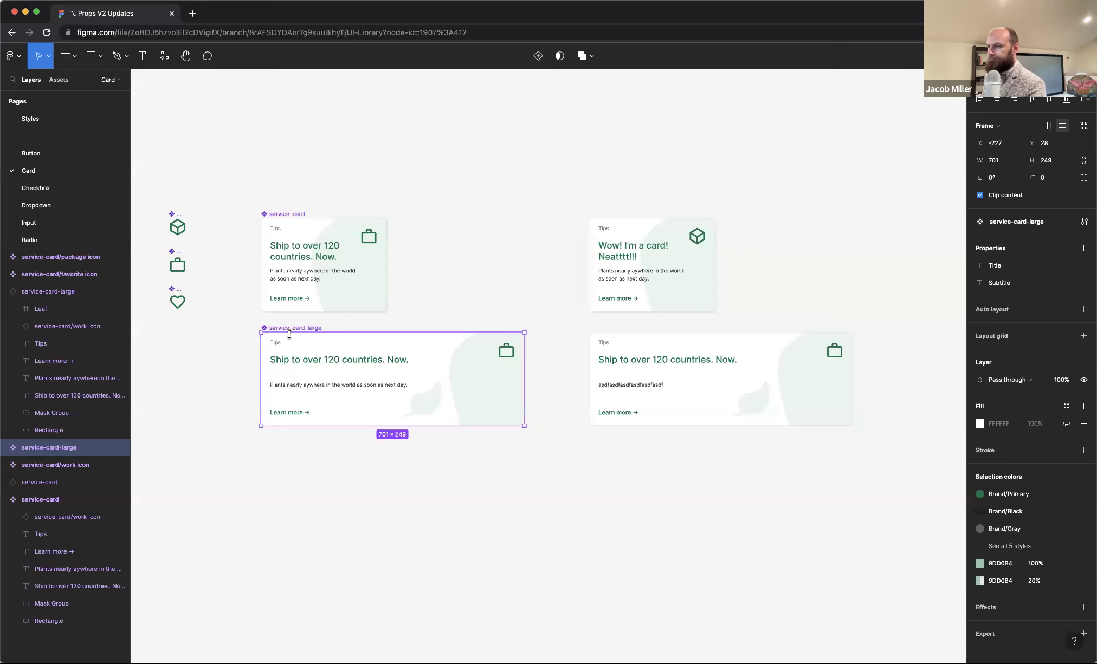
scroll(379, 328, "up", 3)
scroll(377, 333, "up", 3)
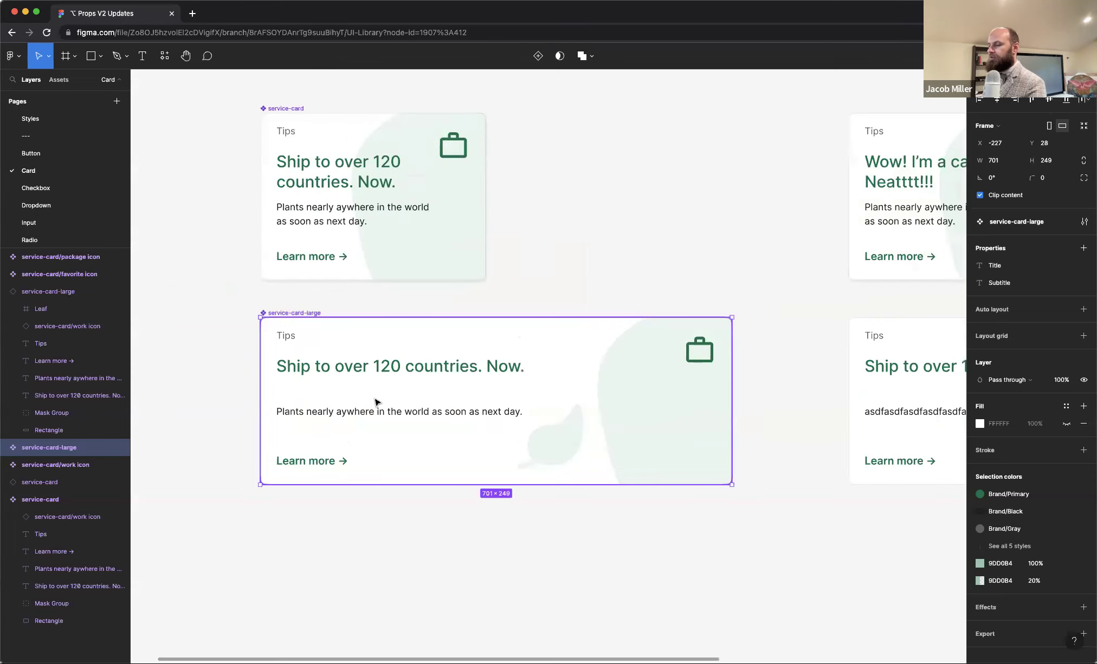
left_click(4, 447)
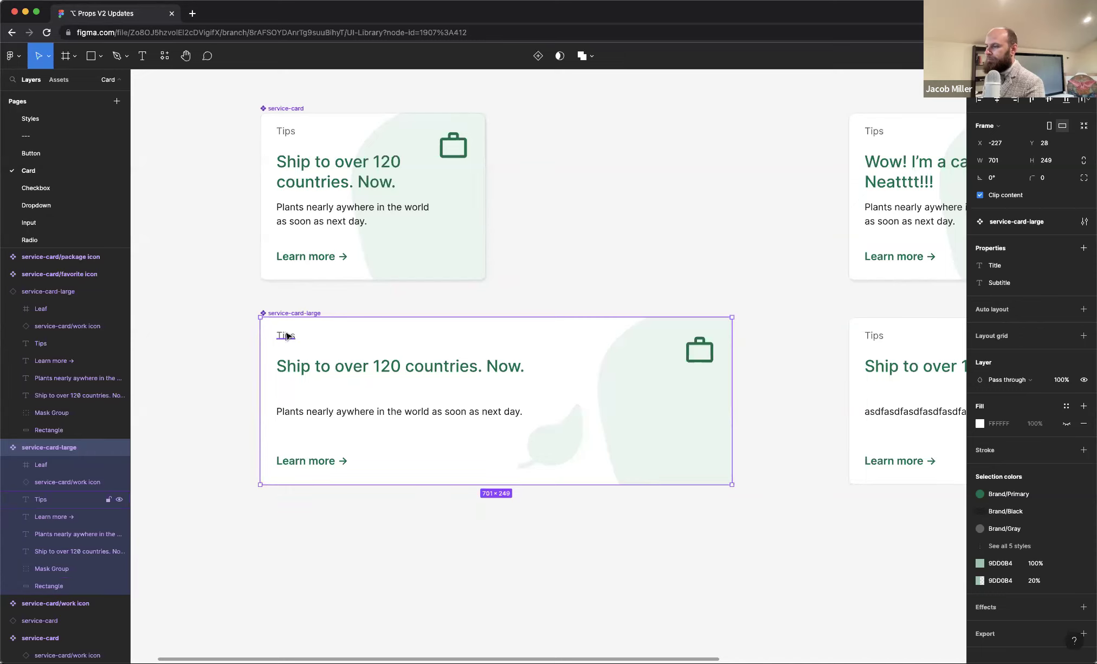
left_click(628, 441, "super")
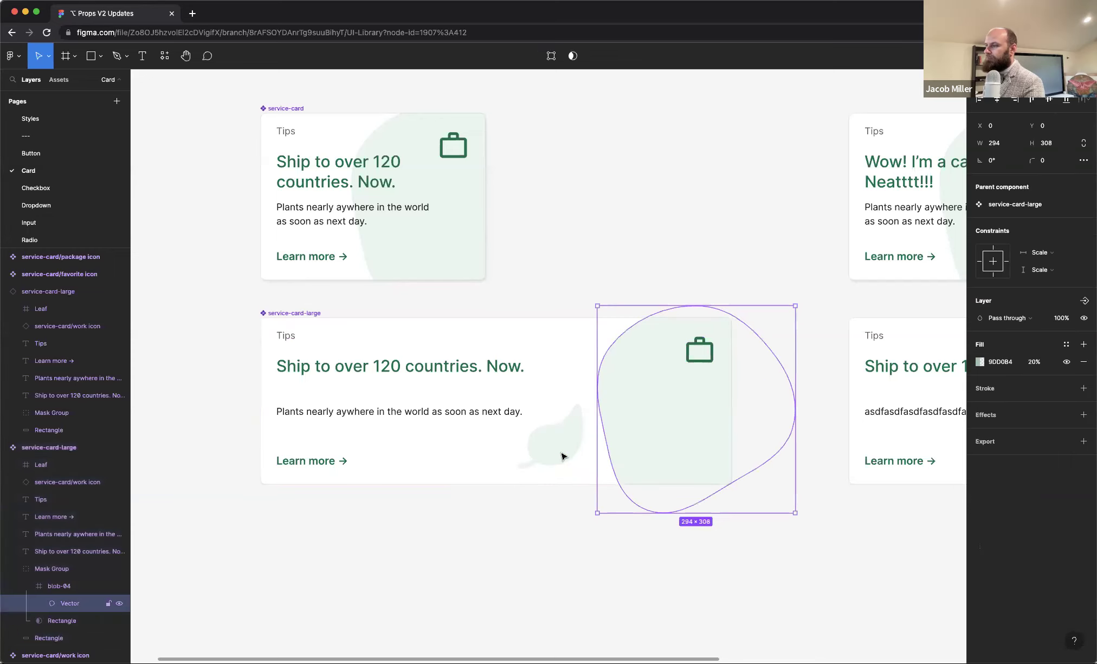
left_click(555, 436, "super")
left_click(551, 291)
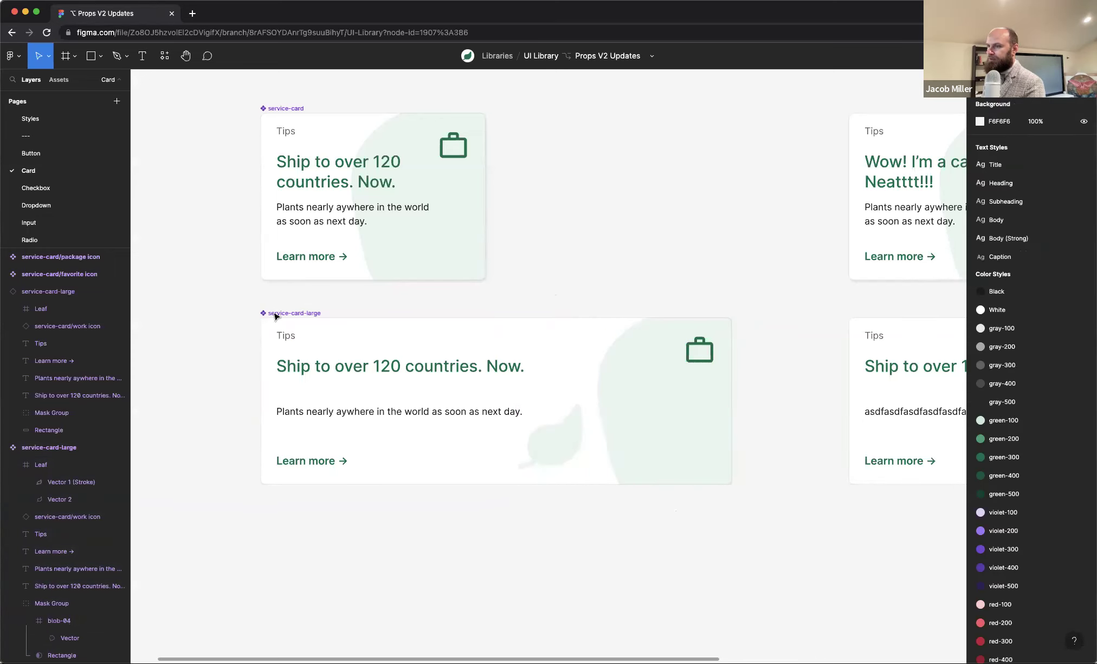
Step: Enable "Simplify all instances" in the component configuration of the main service-card-large component
left_click(275, 314)
scroll(25, 477, "down", 4)
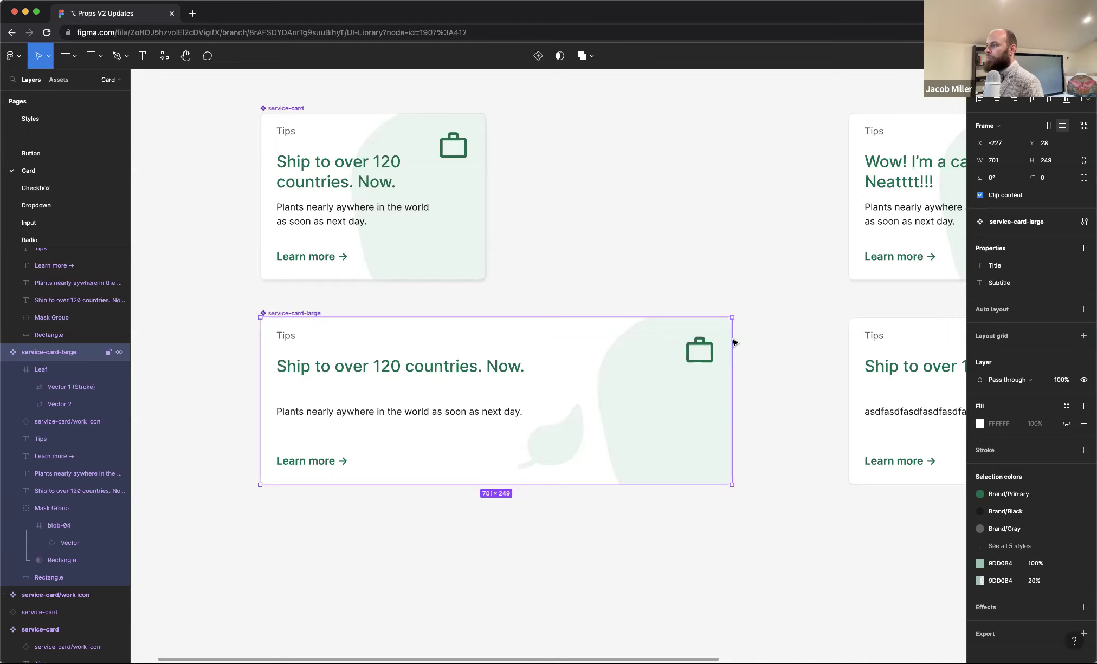
left_click_drag(882, 321, 803, 319)
scroll(804, 320, "left", 5)
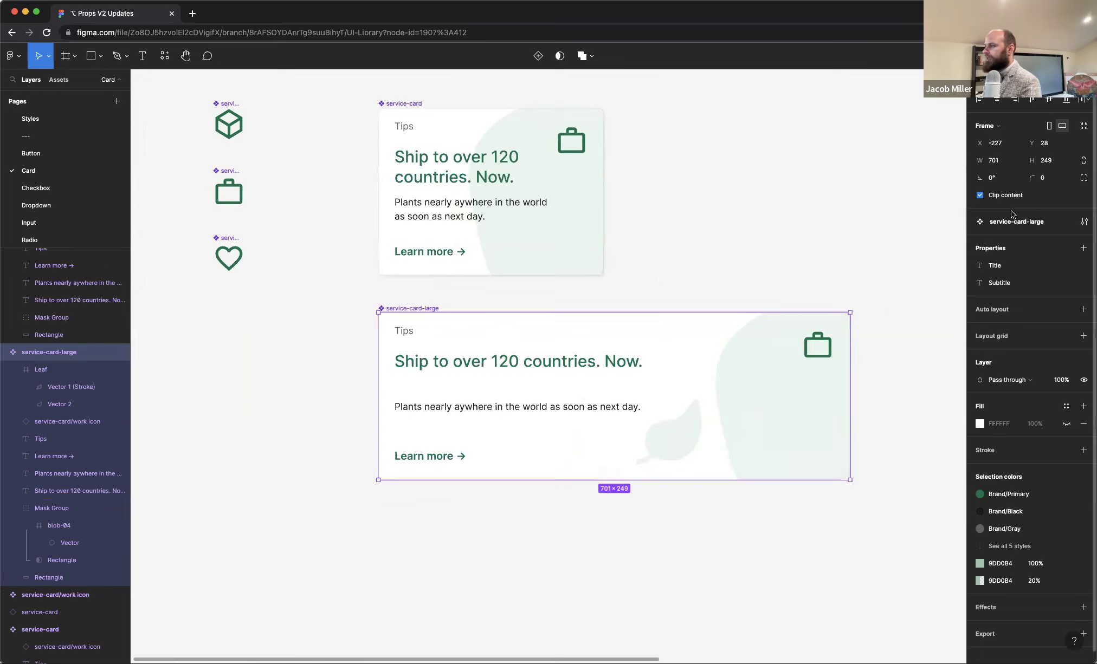
left_click(1082, 223)
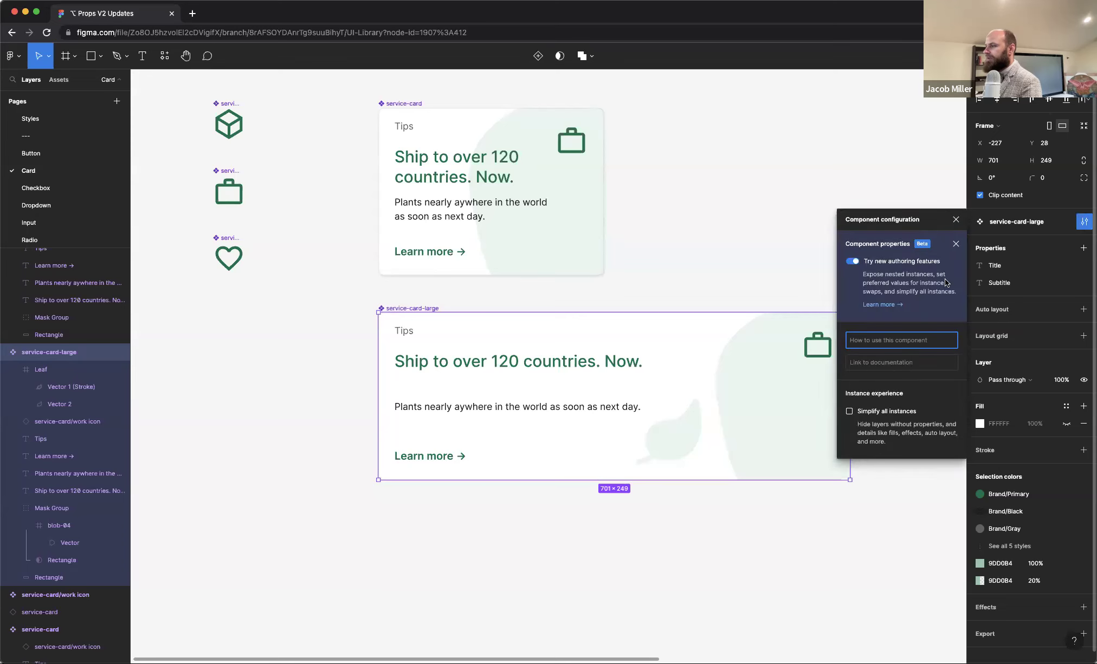
left_click(849, 414)
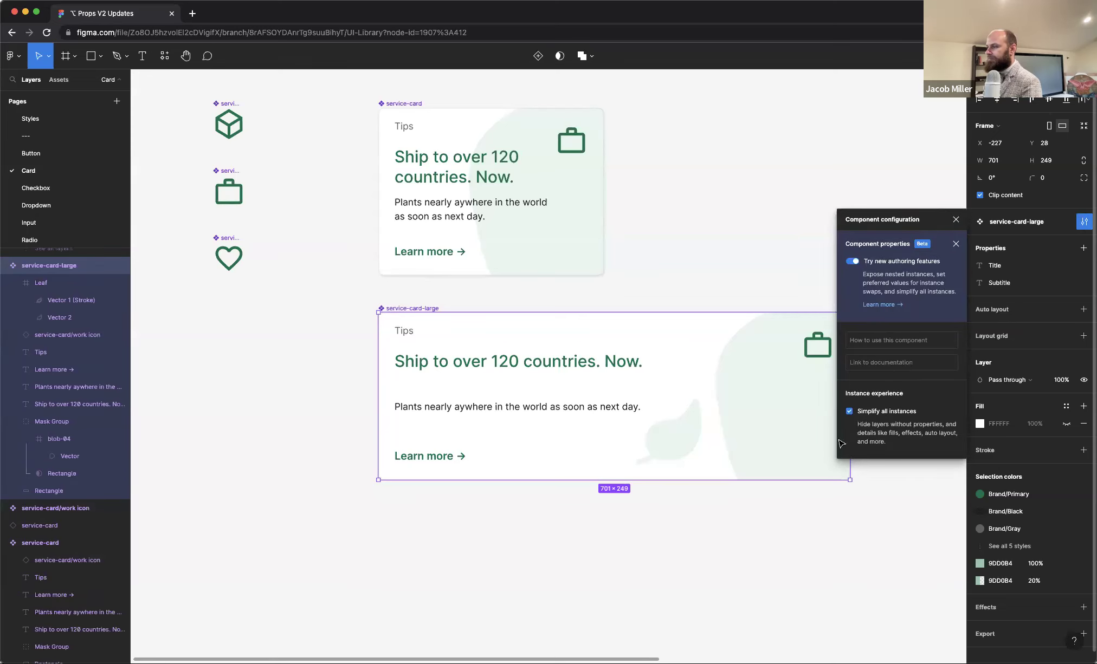
Step: Select the service-card-large instance and review its simplified properties and layers
left_click(812, 501)
scroll(643, 481, "right", 5)
scroll(650, 477, "down", 5)
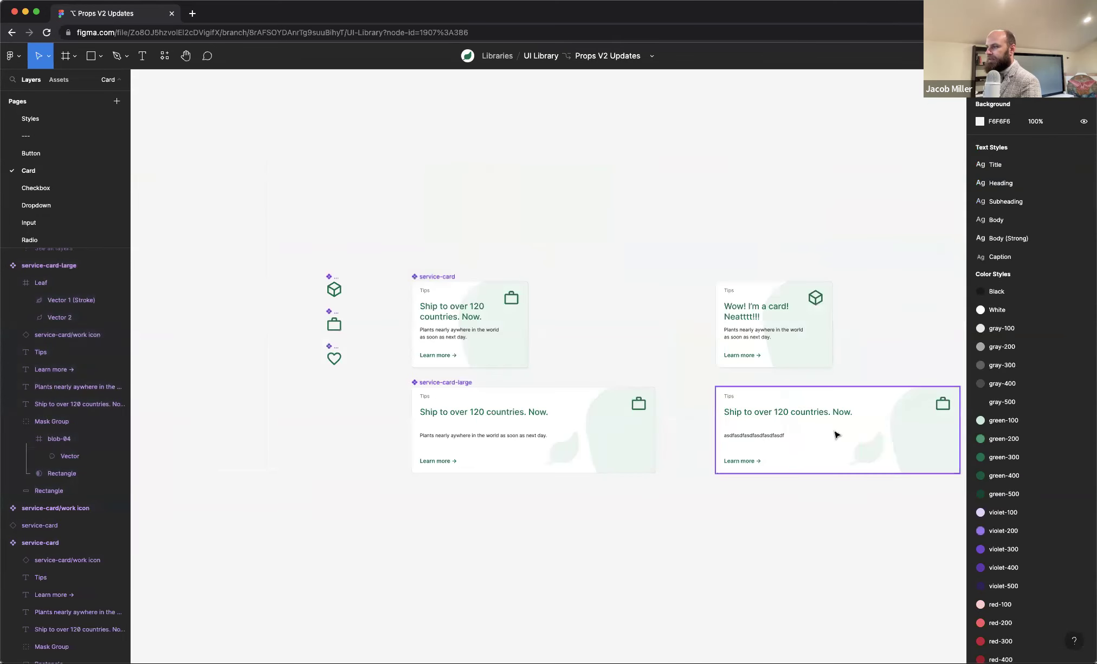
left_click(823, 442)
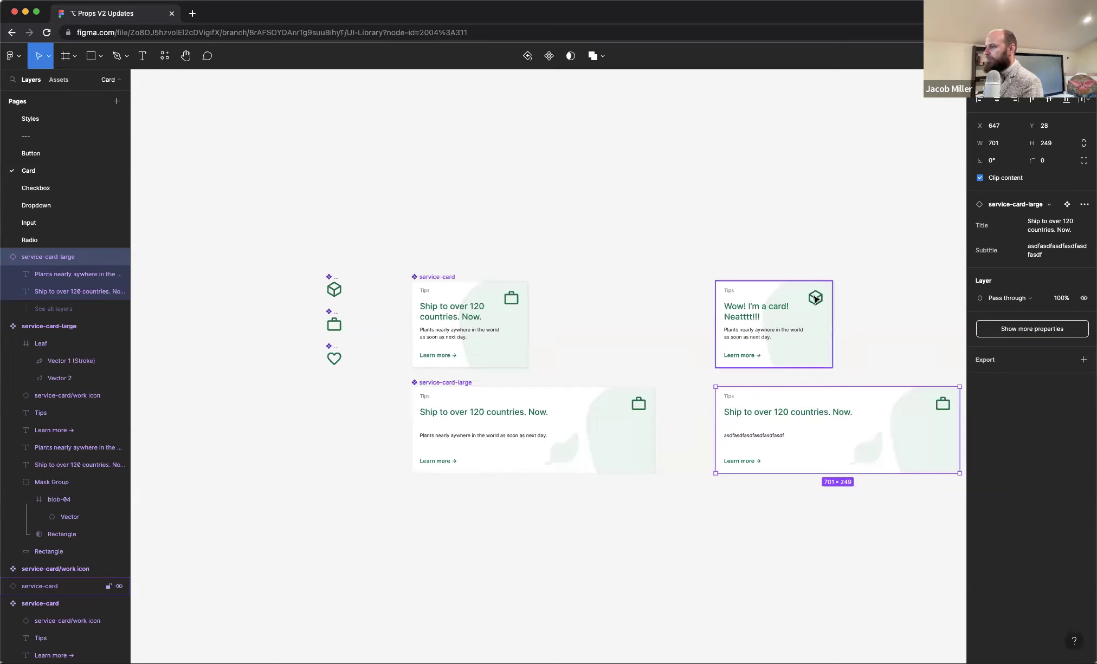
Step: Create an "icon" instance swap property for the main service-card-large's work icon, adding favorite and package icons as preferred values, and select the large instance
left_click(452, 384)
left_click(638, 404)
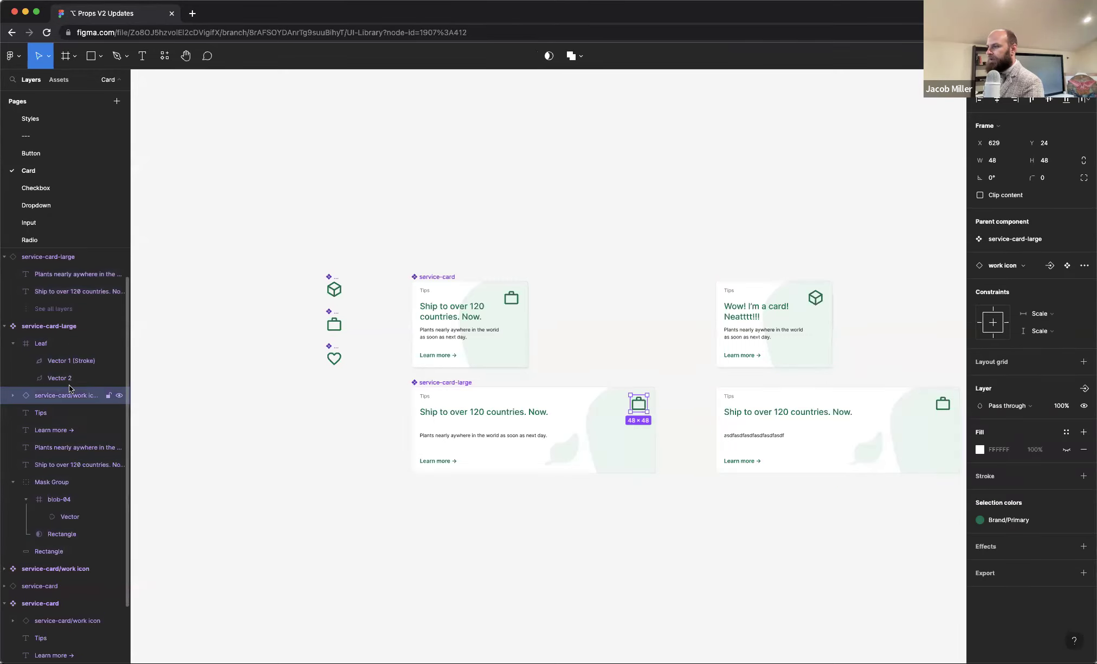
left_click(1049, 266)
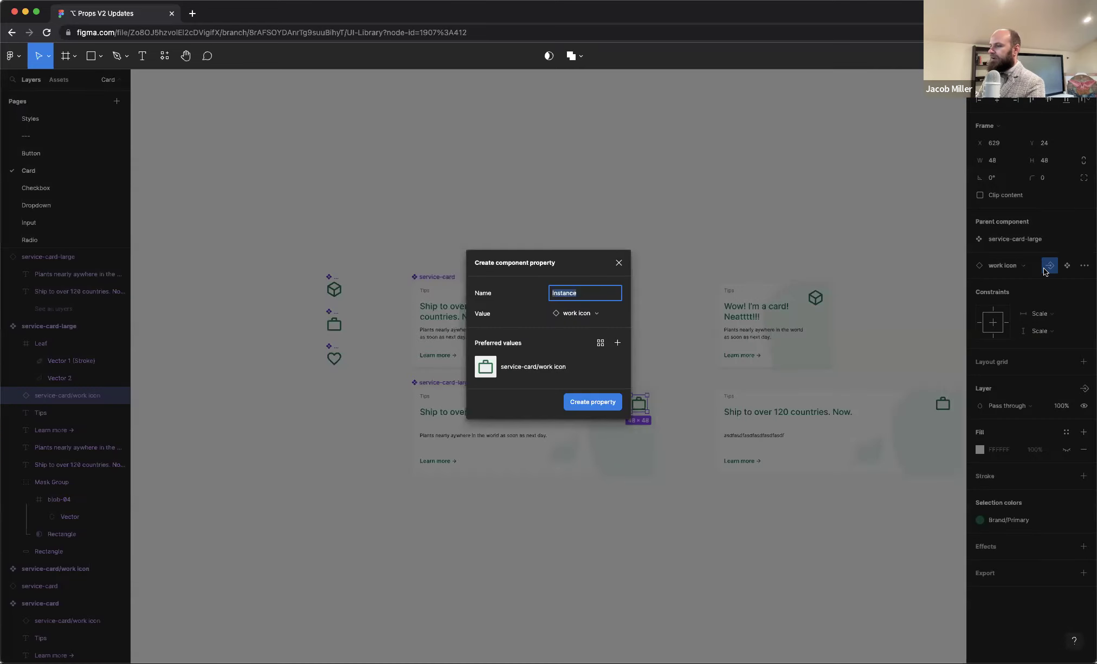
type("icon")
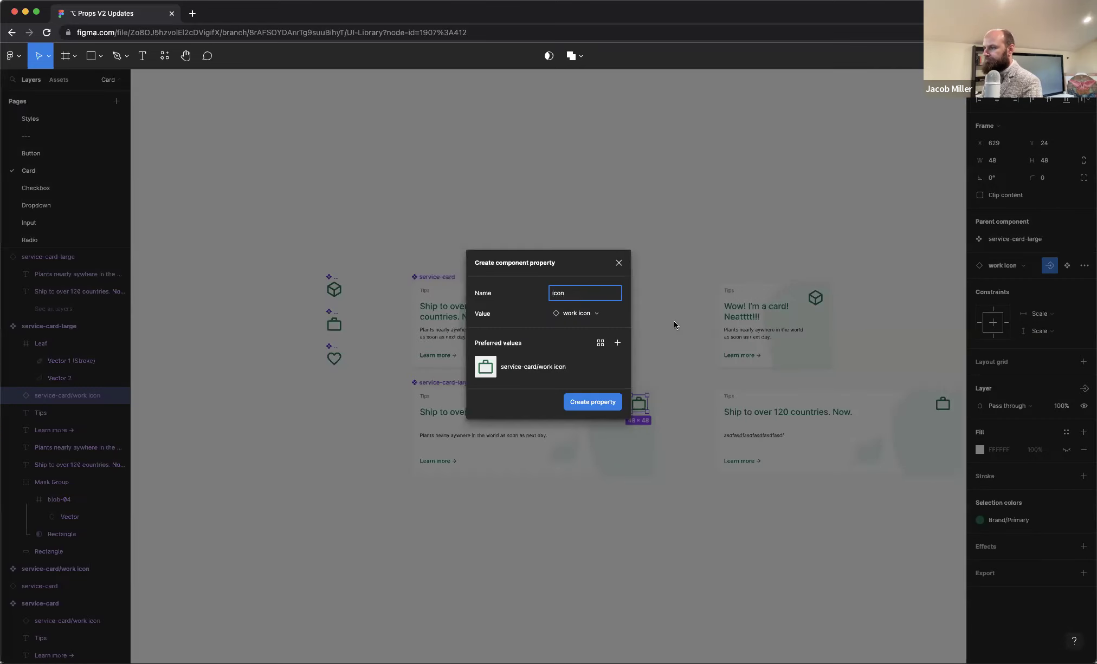
left_click(617, 343)
left_click(731, 426)
left_click(731, 444)
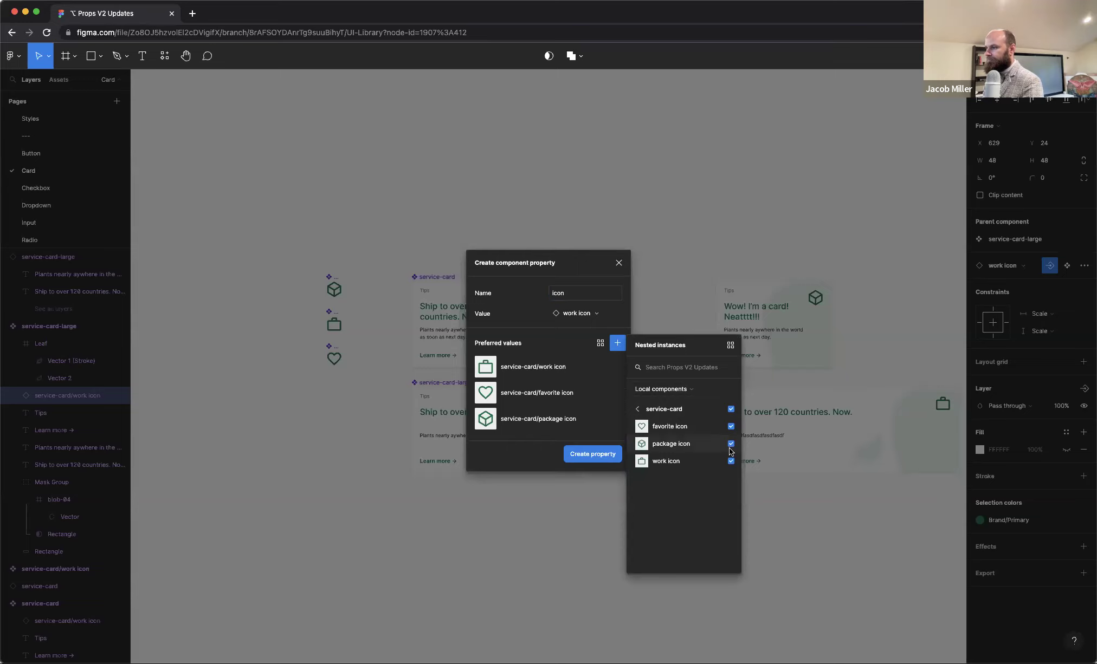
left_click(593, 453)
left_click(823, 436)
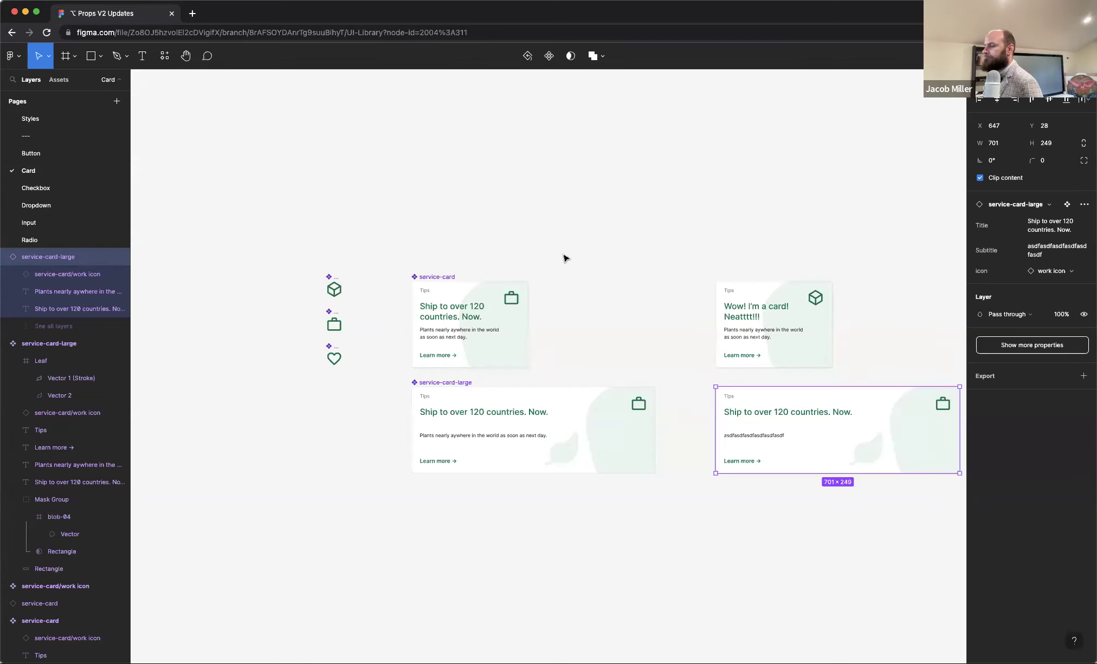
scroll(541, 260, "right", 2)
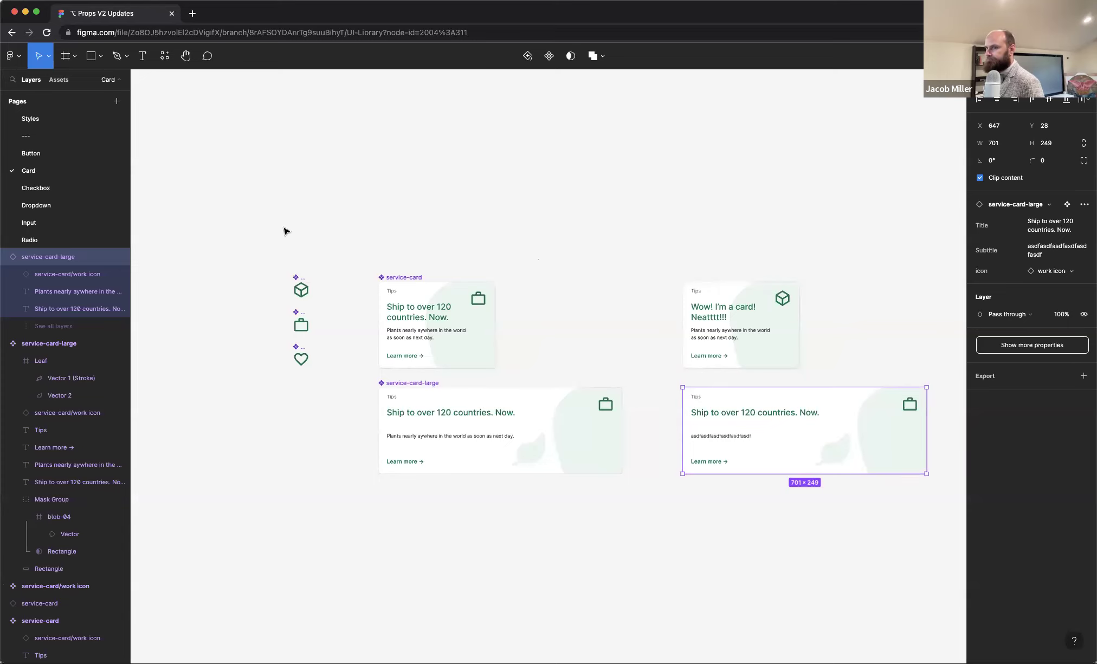
Step: Open the Checkbox page and inspect the error variant in Option 1's Checkbox w/ Label component set
left_click(61, 190)
scroll(598, 252, "left", 3)
scroll(542, 237, "down", 3)
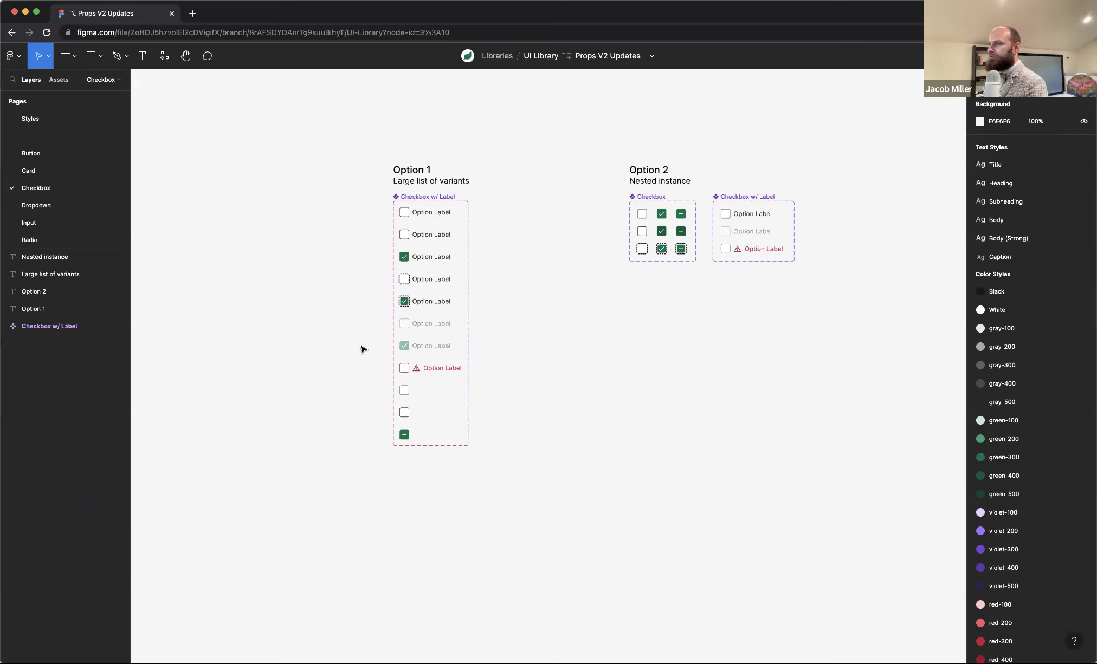
left_click(441, 370)
key("Escape")
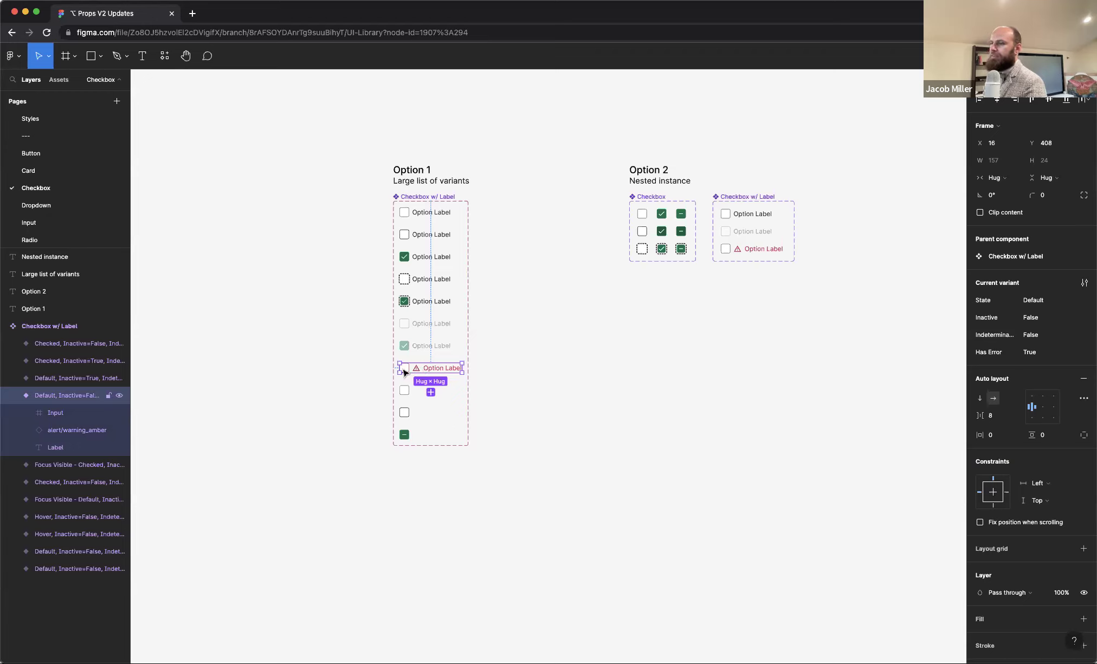
scroll(404, 372, "up", 5)
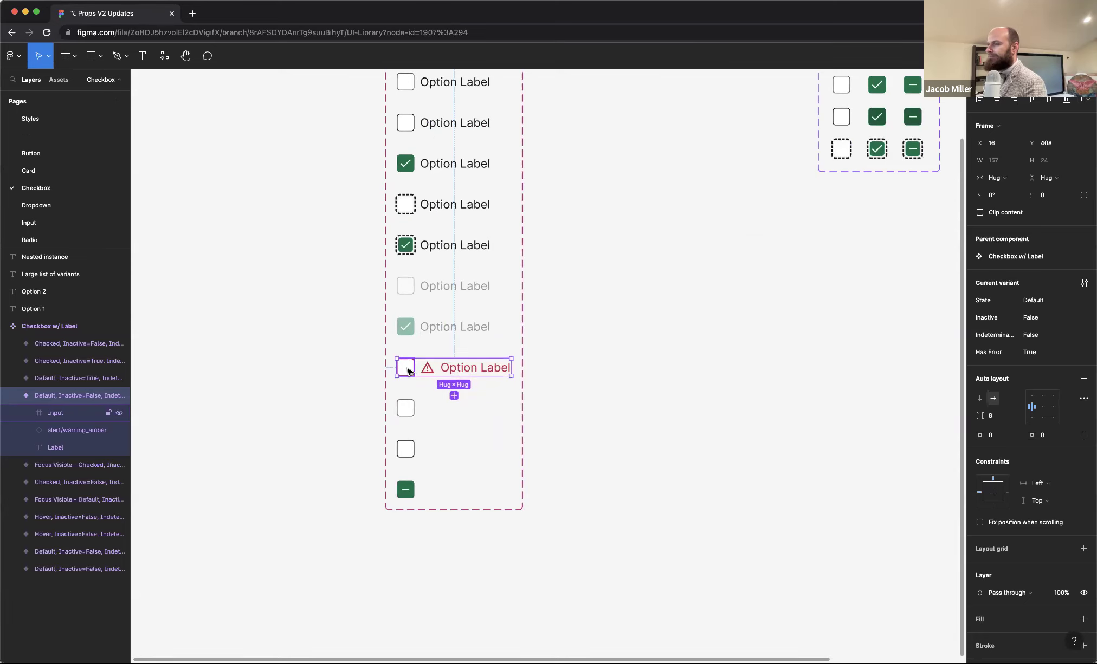
scroll(604, 228, "up", 5)
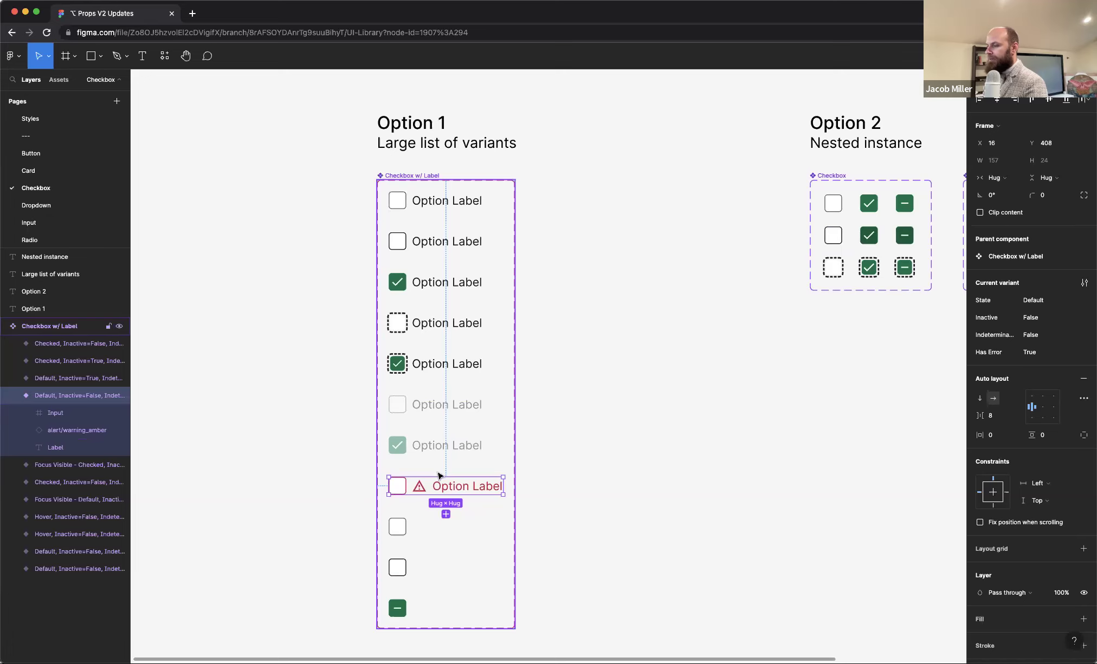
Step: Compare the indeterminate and error variants of Option 1 and review its whole list of variants
left_click(398, 616)
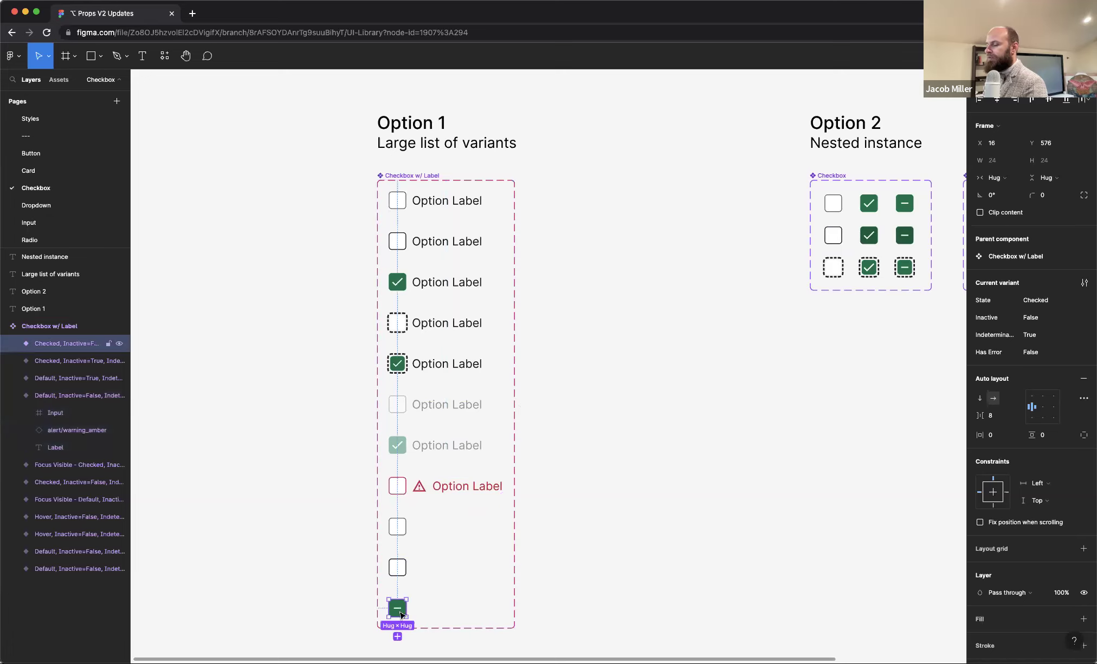
left_click(471, 488)
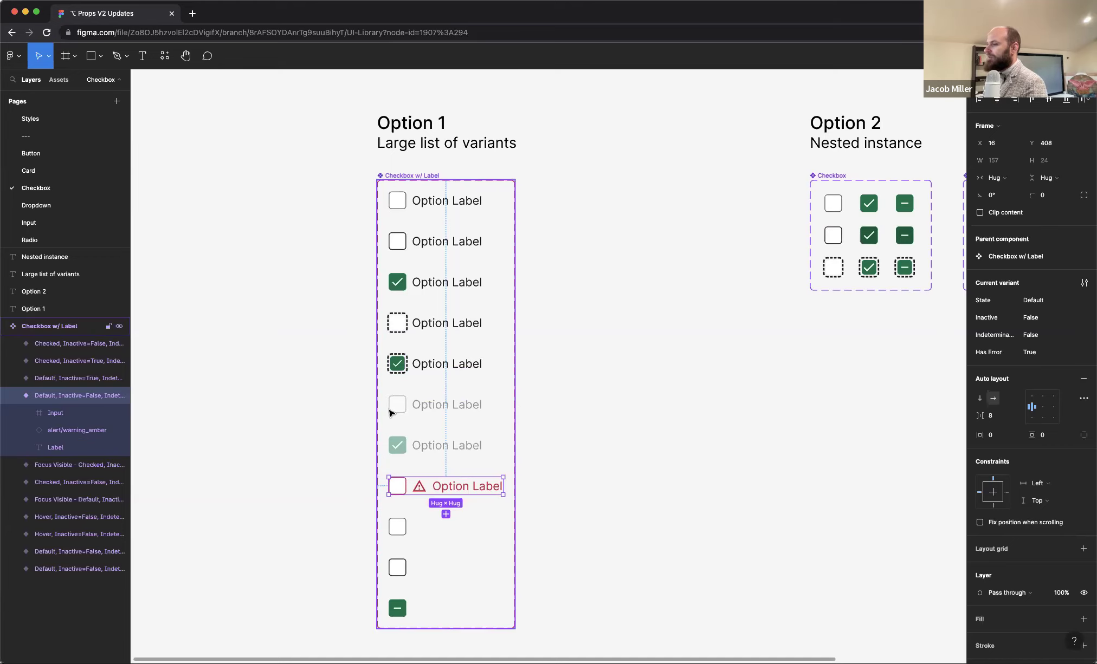
scroll(575, 333, "right", 2)
scroll(435, 289, "down", 5)
left_click_drag(497, 98, 259, 560)
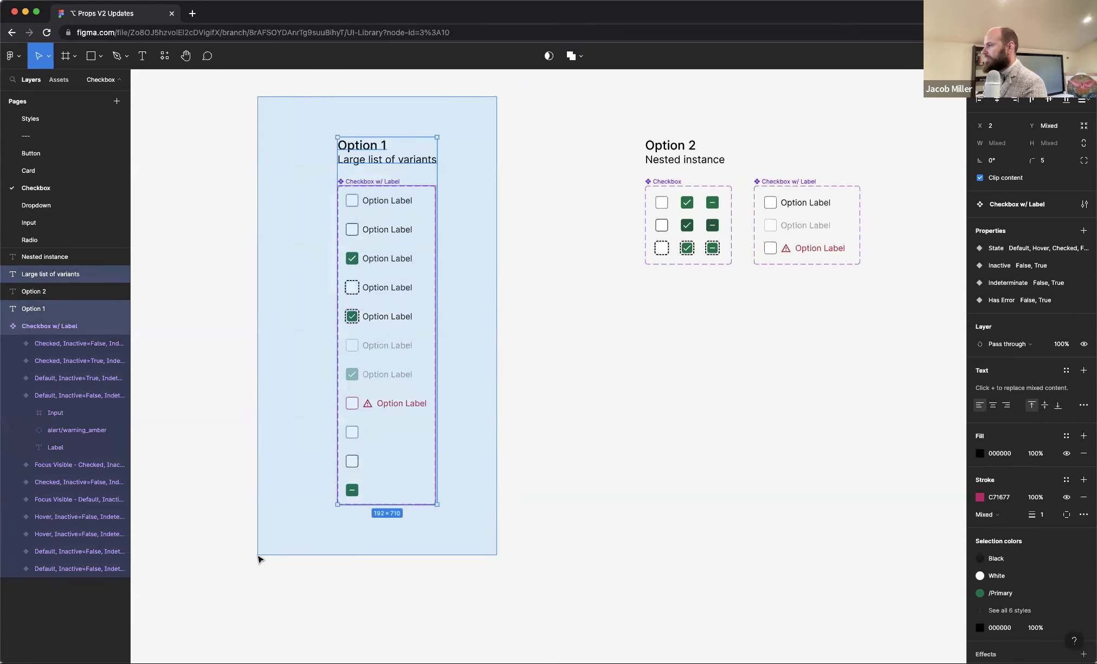
left_click(551, 518)
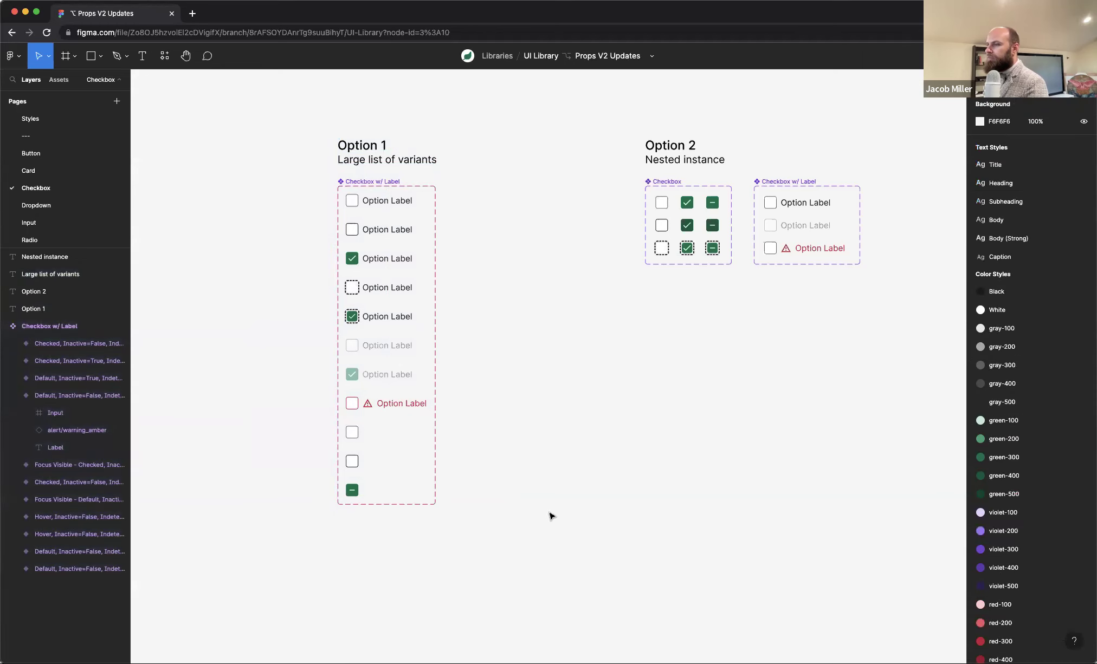
Step: Place an instance of Option 1's default Checkbox w/ Label variant in the empty canvas beside the set, at about X 340, Y 459
left_click(380, 203)
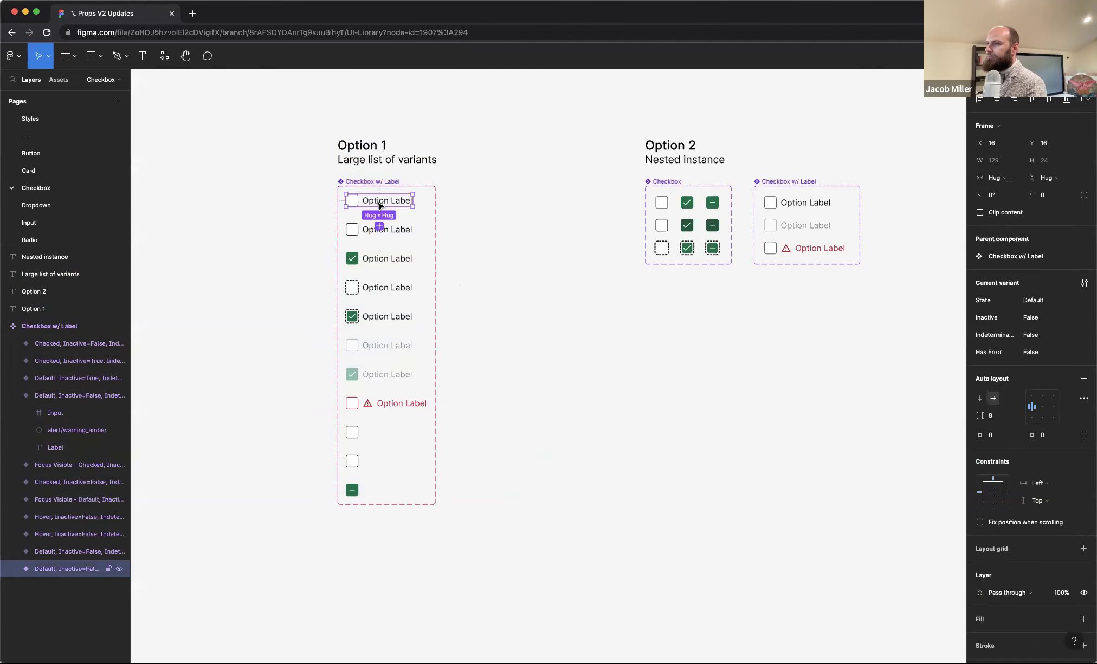
left_click_drag(381, 205, 547, 366)
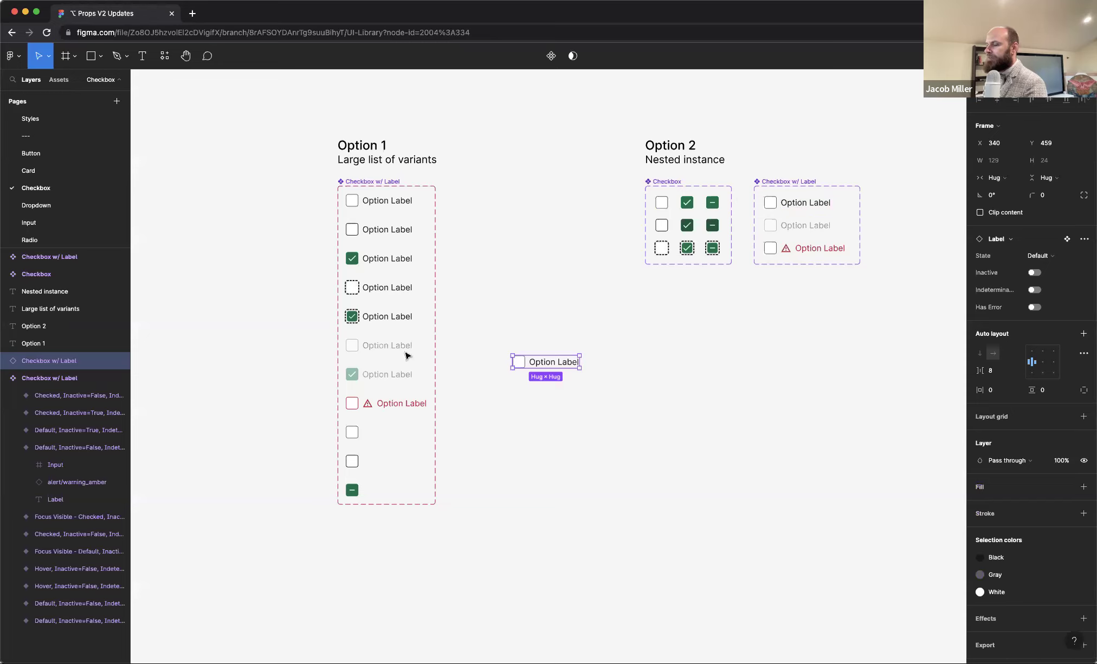
Step: Set the State of the Option 1 Checkbox w/ Label instance to Checked
left_click(5, 361)
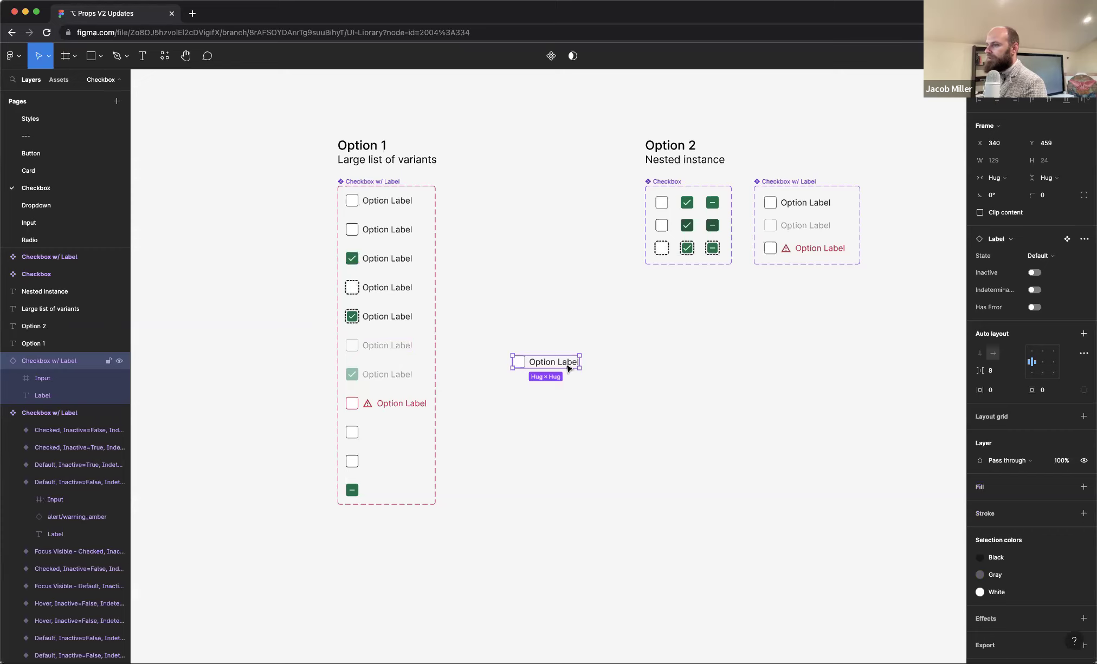
left_click(1057, 257)
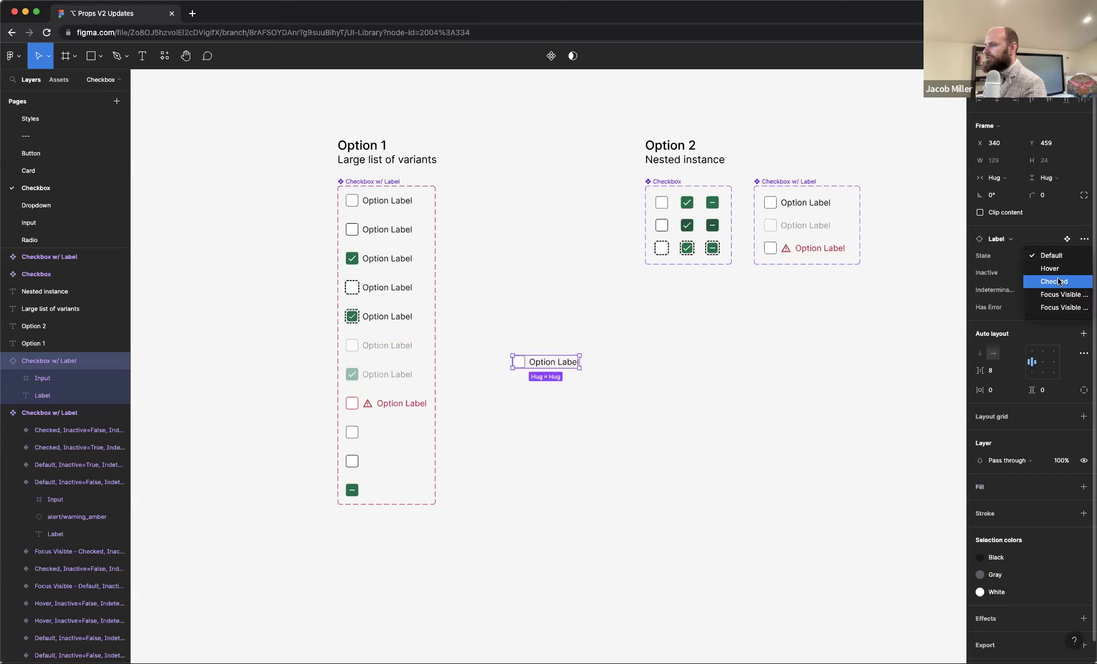
left_click(1054, 281)
left_click(725, 385)
Step: Place an instance of Option 2's default Checkbox w/ Label variant at X 588, Y 459, and try its Warning state before restoring Default
left_click(799, 216)
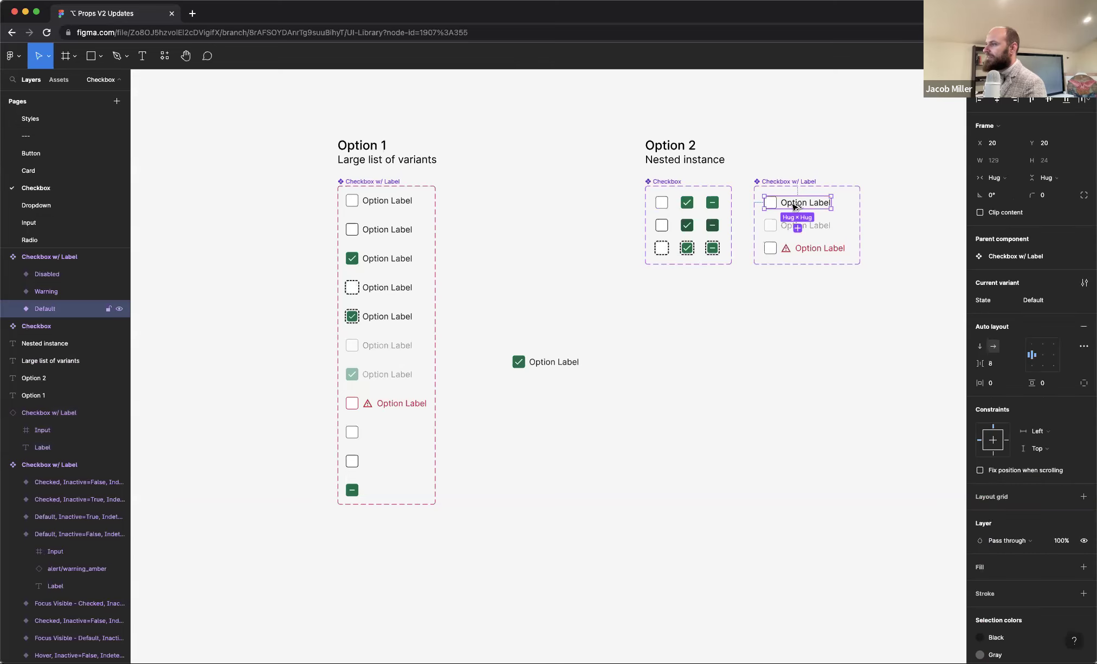
left_click_drag(775, 206, 681, 363)
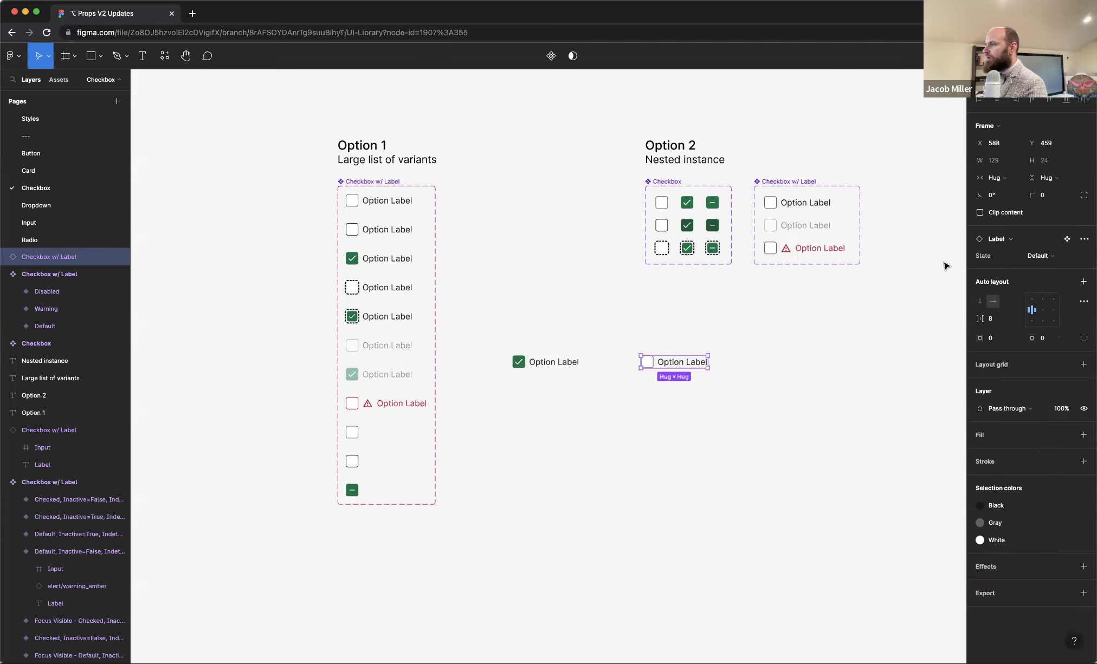
left_click(1038, 256)
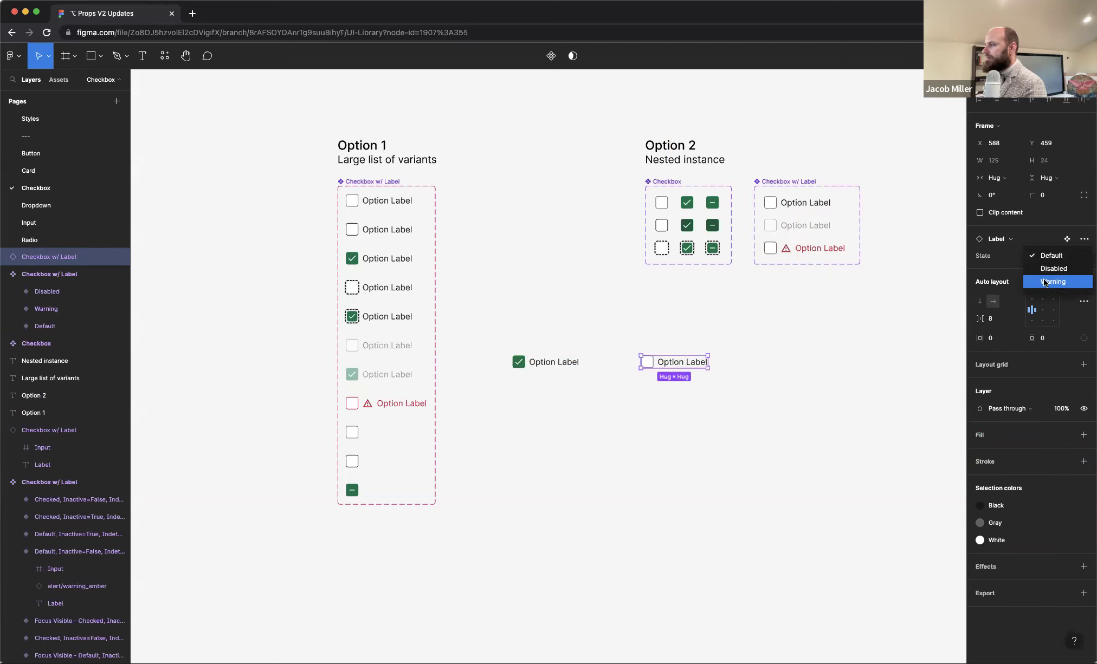
left_click(1051, 282)
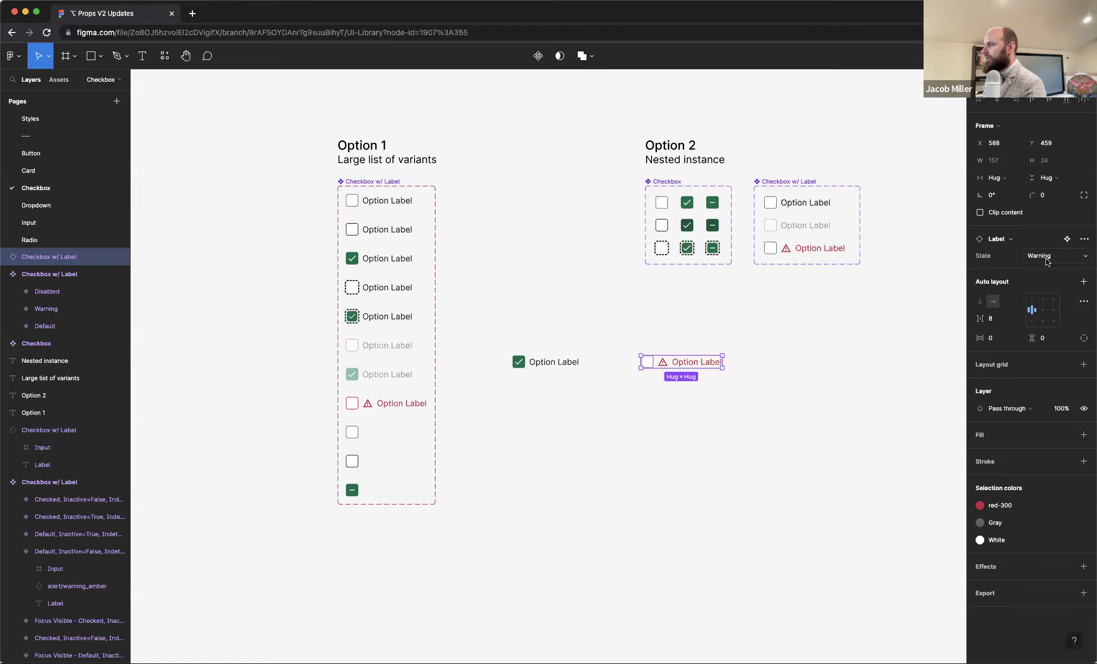
left_click(1048, 256)
left_click(1049, 230)
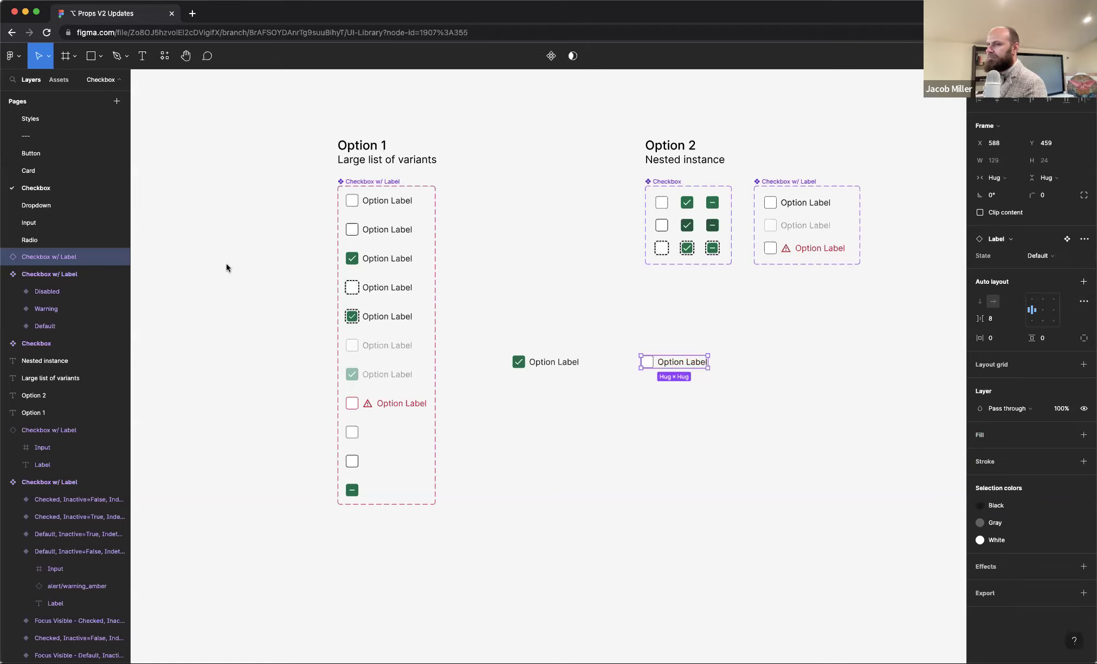
Step: Set the Value of the Checkbox nested in the Option 2 instance to Checked, keeping its Interaction at Default
left_click(5, 258)
left_click(48, 277)
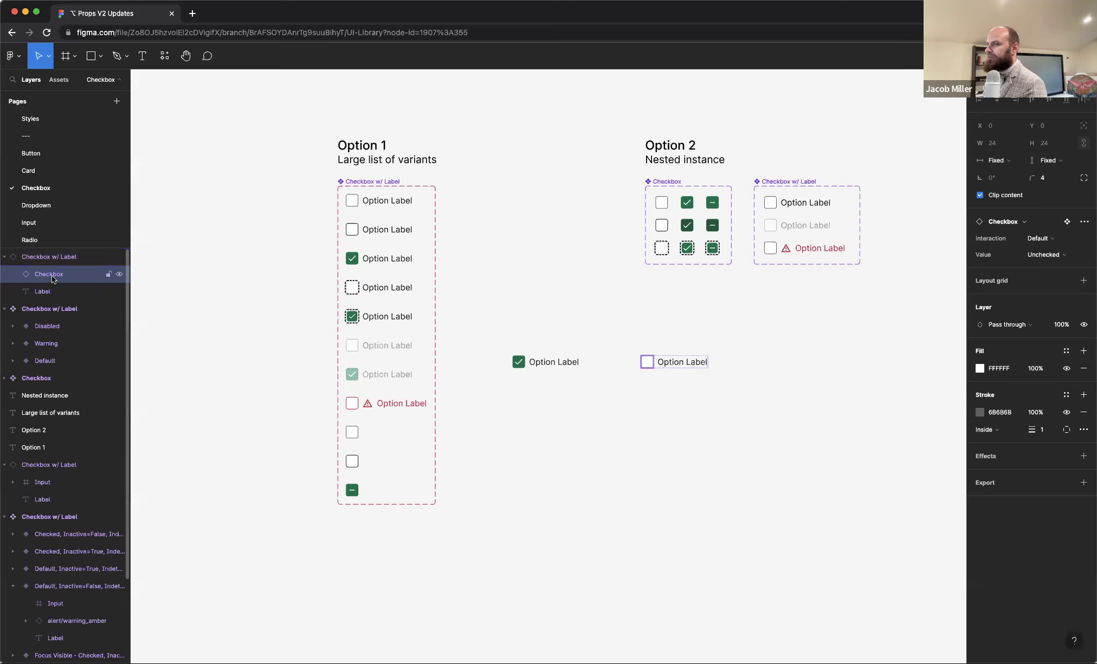
left_click(1045, 238)
left_click(1045, 239)
left_click(1049, 255)
left_click(1050, 268)
left_click(761, 359)
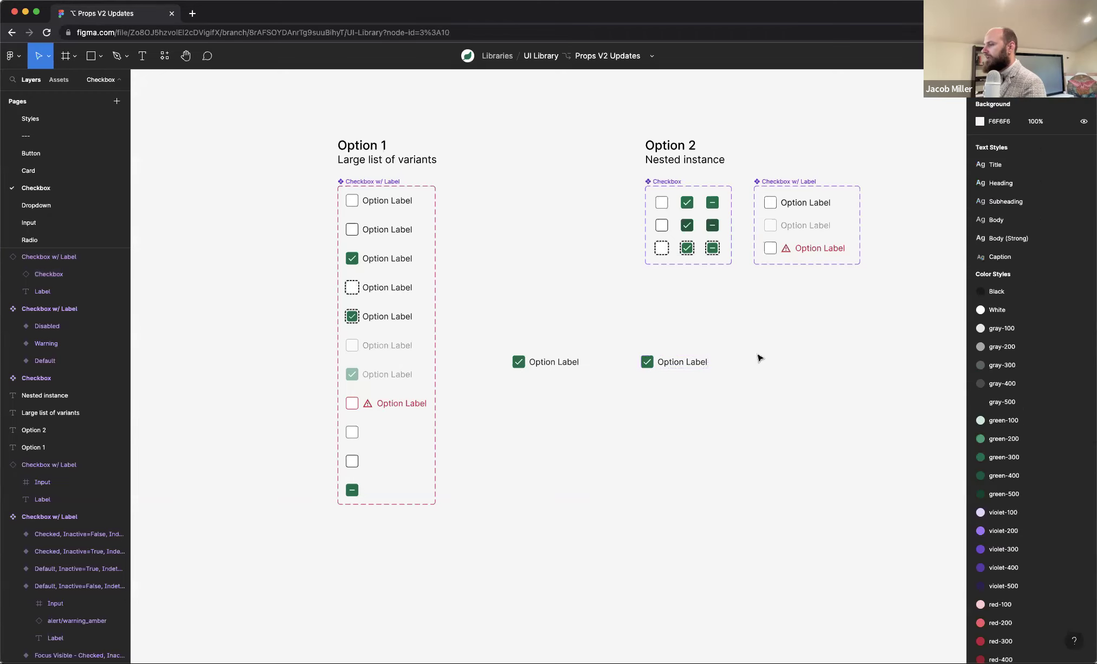
Step: Delete both Checkbox w/ Label test instances from the empty canvas between the two options
left_click_drag(736, 336, 635, 407)
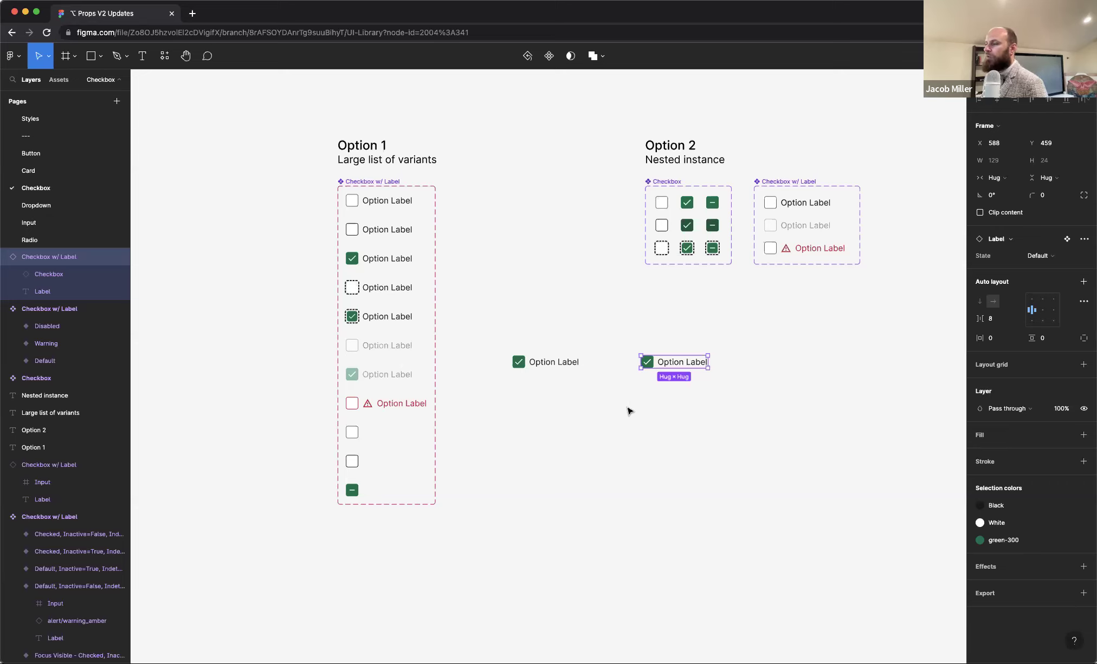
left_click(632, 413)
left_click_drag(726, 340, 490, 411)
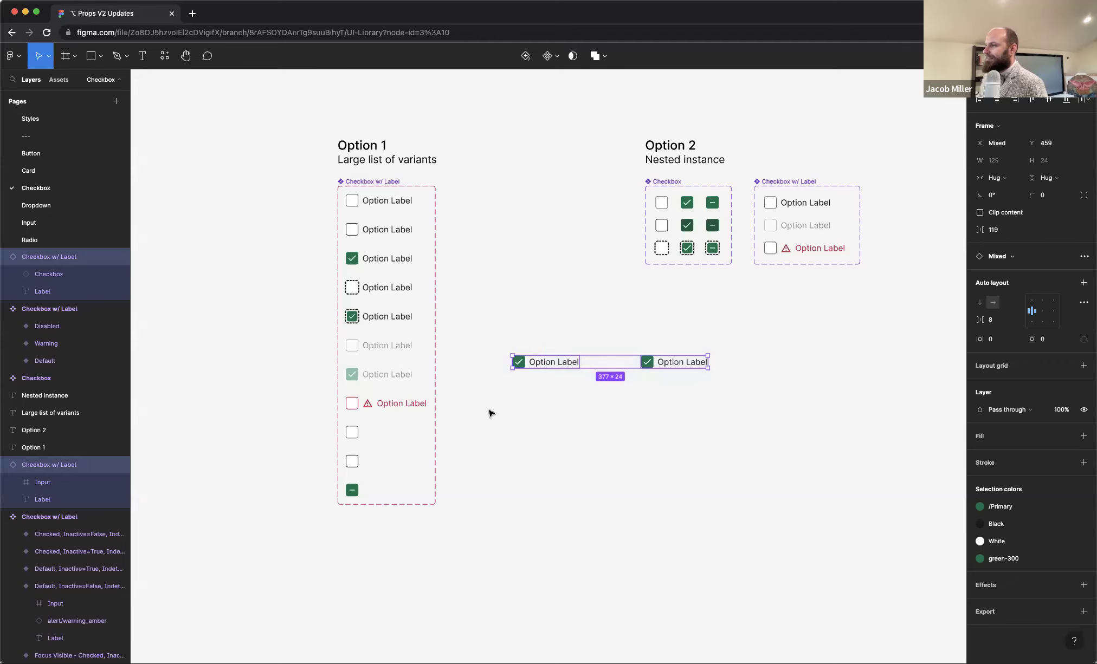
key("Delete")
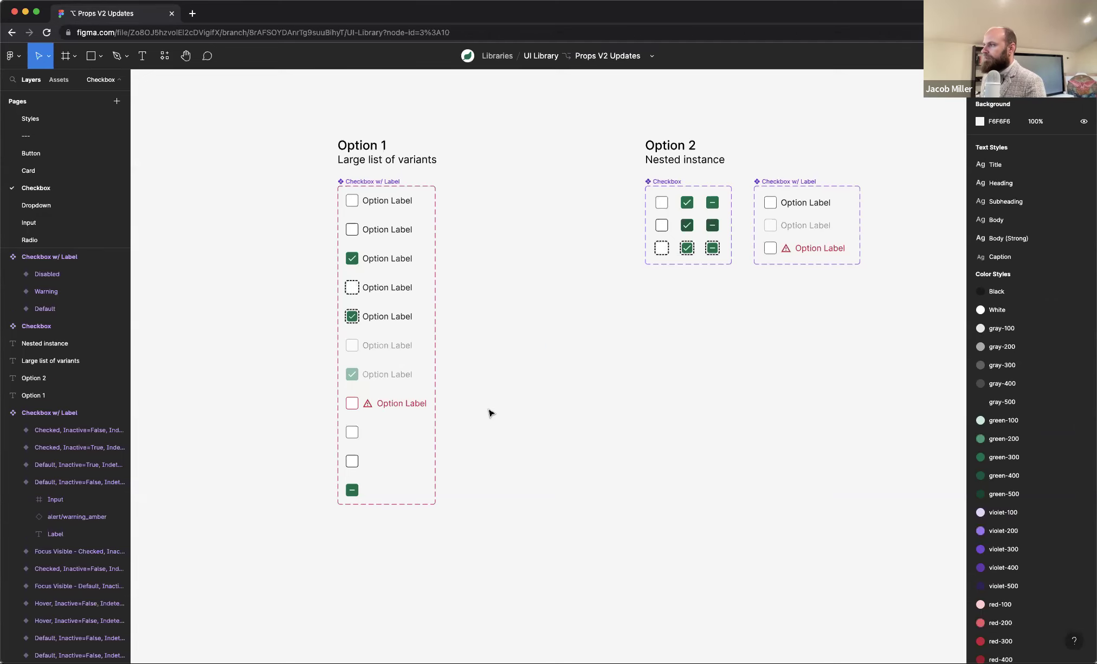
Step: Place default Checkbox w/ Label instances from Option 1 below its set at X 32, Y 802, and from Option 2 at X 721, Y 425
scroll(520, 298, "up", 1)
left_click(379, 210)
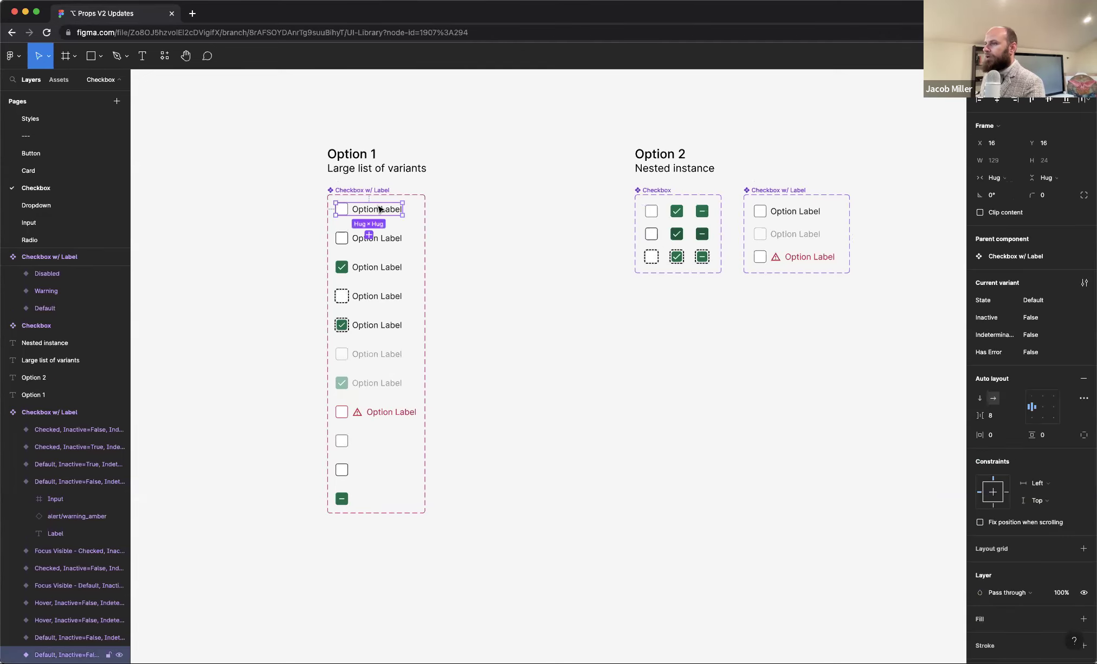
left_click_drag(379, 209, 376, 553)
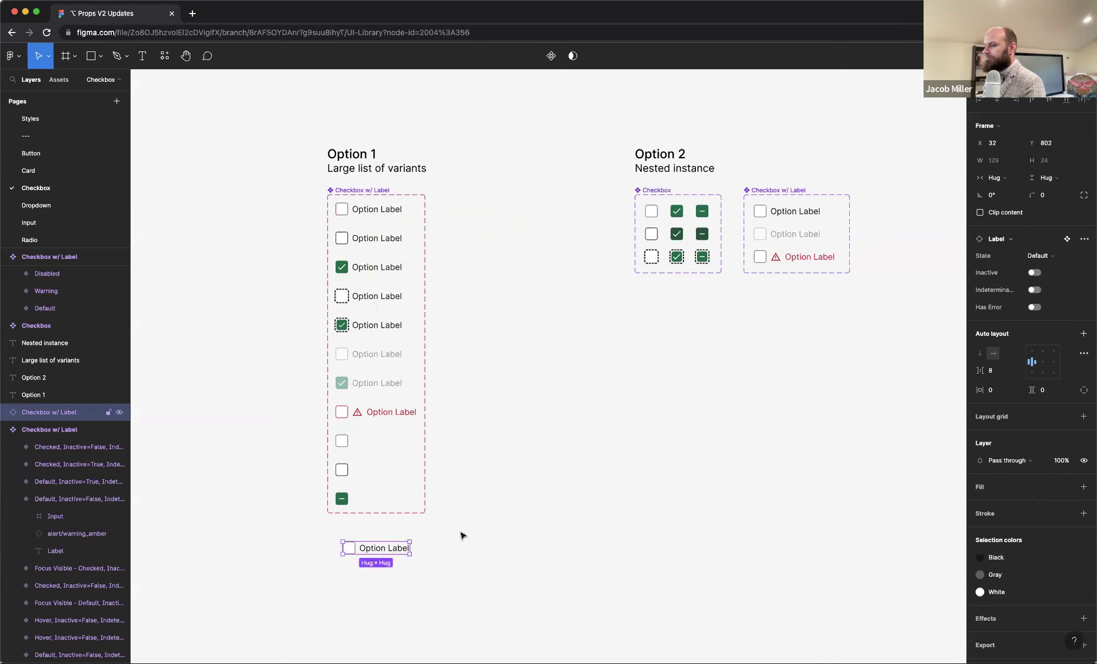
left_click(804, 211)
left_click_drag(804, 211, 758, 353)
left_click(861, 351)
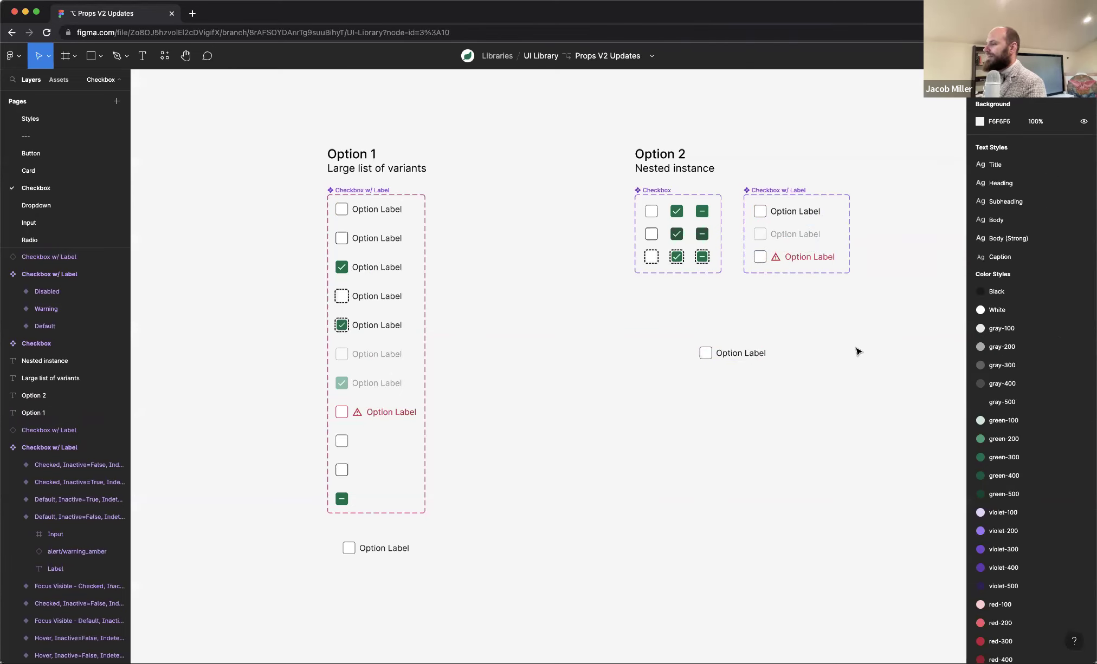
Step: Set the State of the Option 2 Checkbox w/ Label instance to Warning
left_click(742, 353)
left_click(1041, 258)
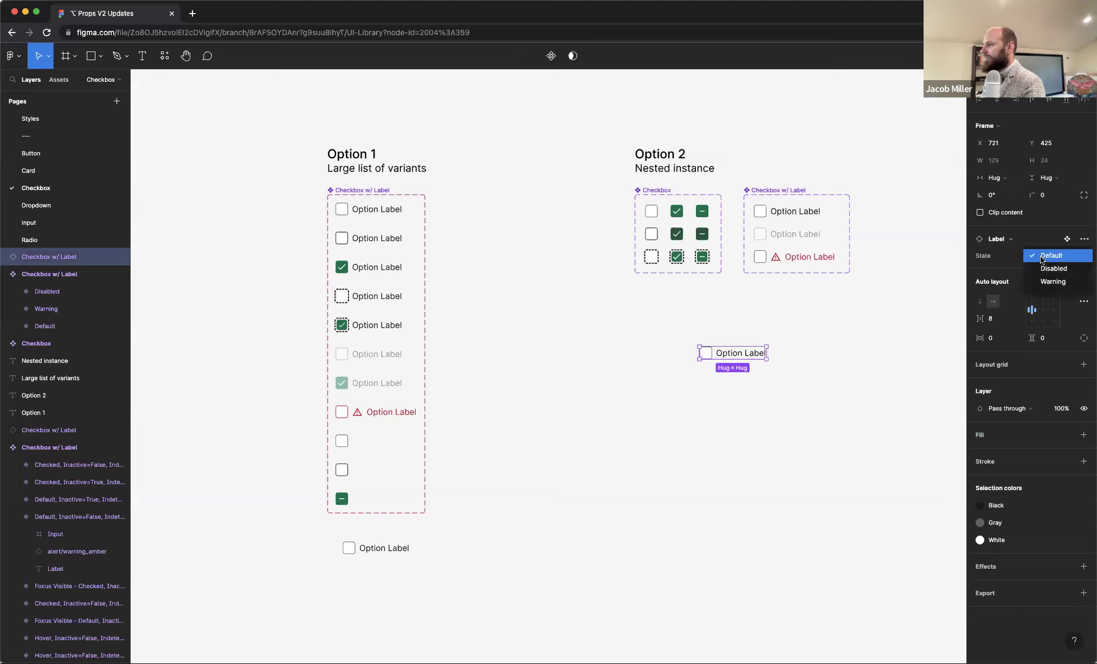
left_click(1052, 282)
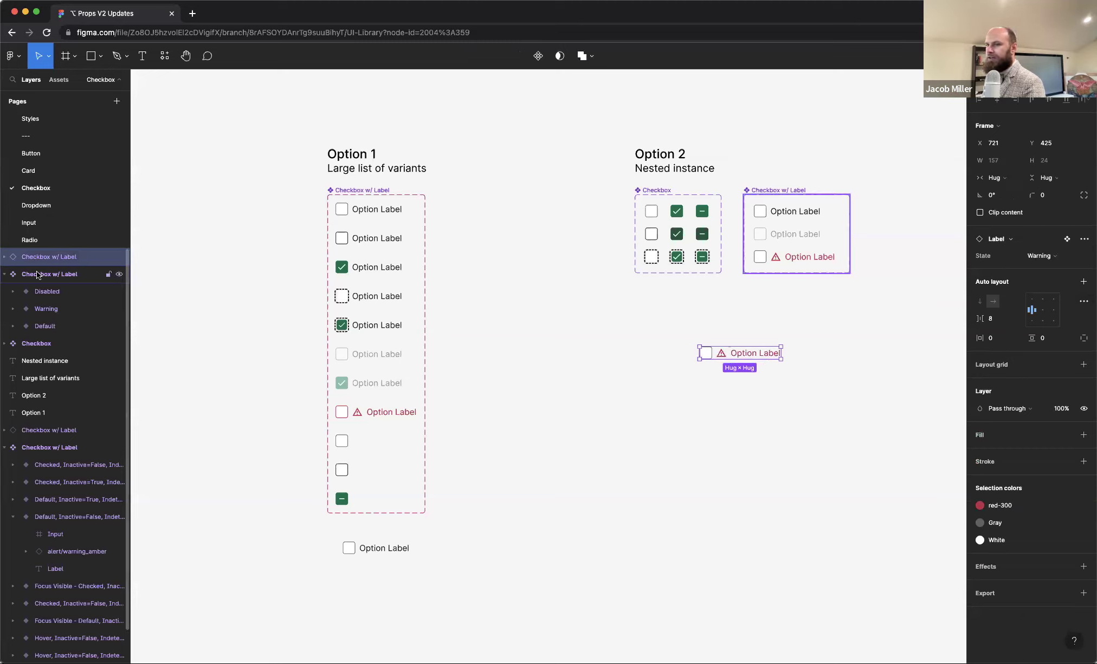
Step: Set the Checkbox nested in the Option 2 instance to Hover interaction and Checked value
left_click(6, 257)
left_click(49, 274)
left_click(1056, 239)
left_click(1048, 253)
left_click(1045, 257)
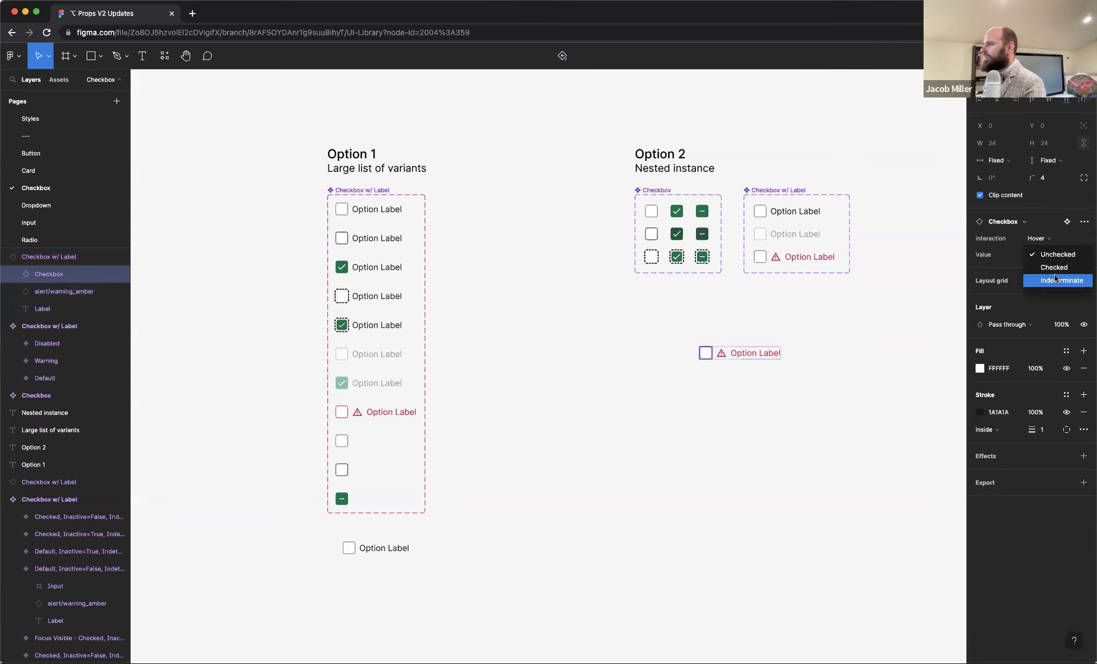
left_click(1053, 267)
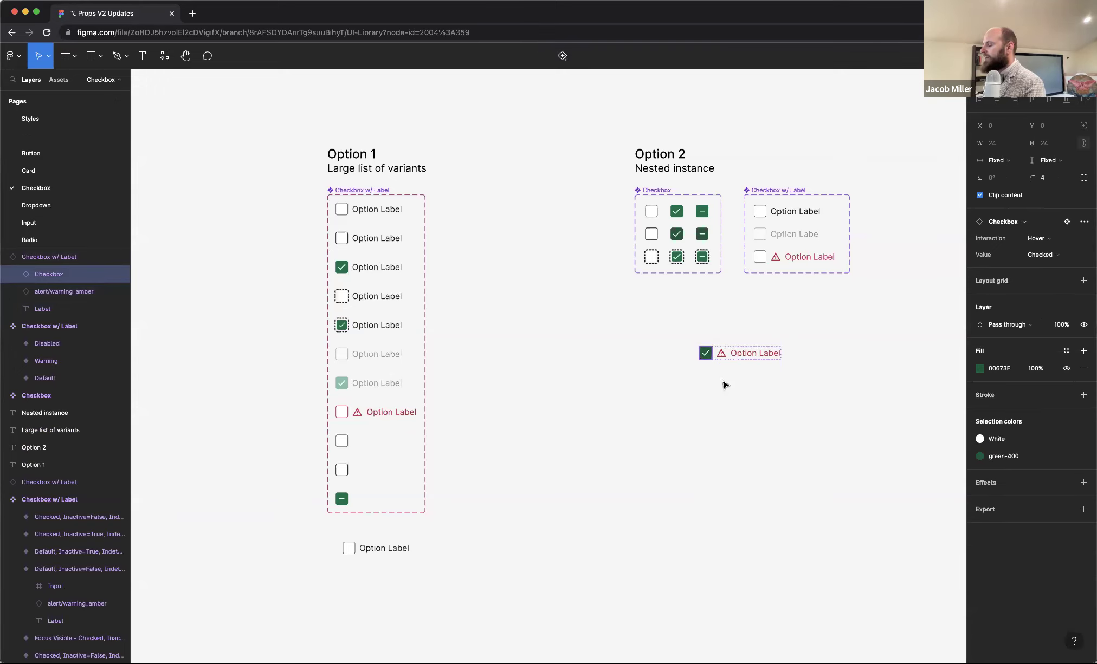
Step: Move the Option 2 Checkbox w/ Label instance down to X 715, Y 532
left_click(824, 349)
left_click(757, 355)
left_click_drag(757, 355, 754, 410)
Step: Turn on Has Error for the Option 1 instance below its set, and change its State to Checked
left_click(376, 547)
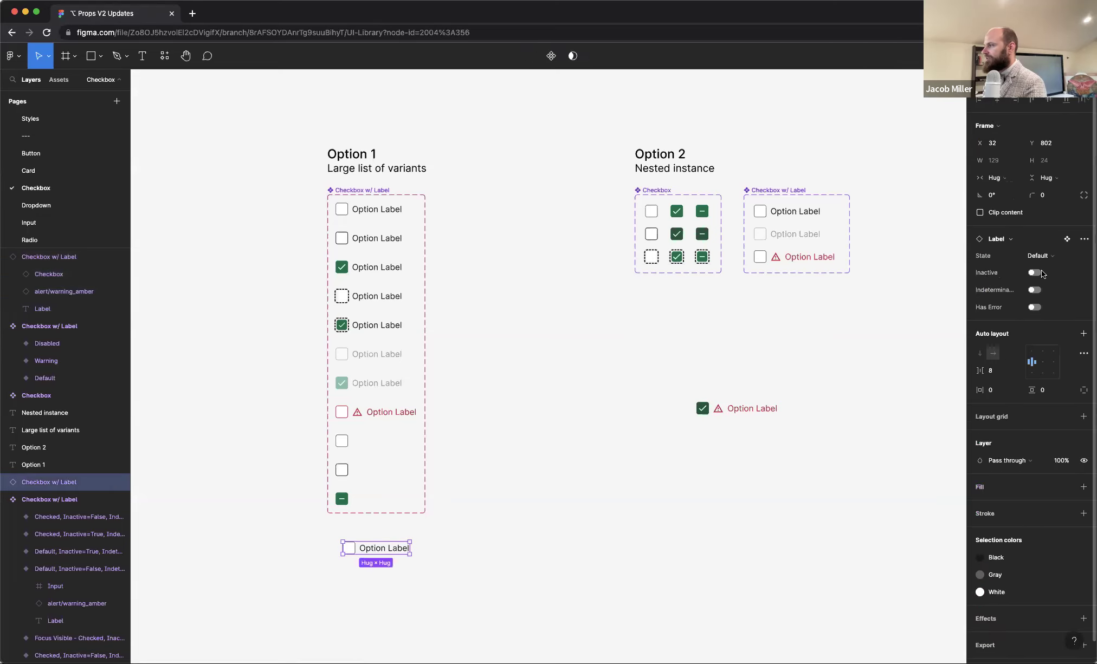
left_click(1033, 307)
left_click(1044, 257)
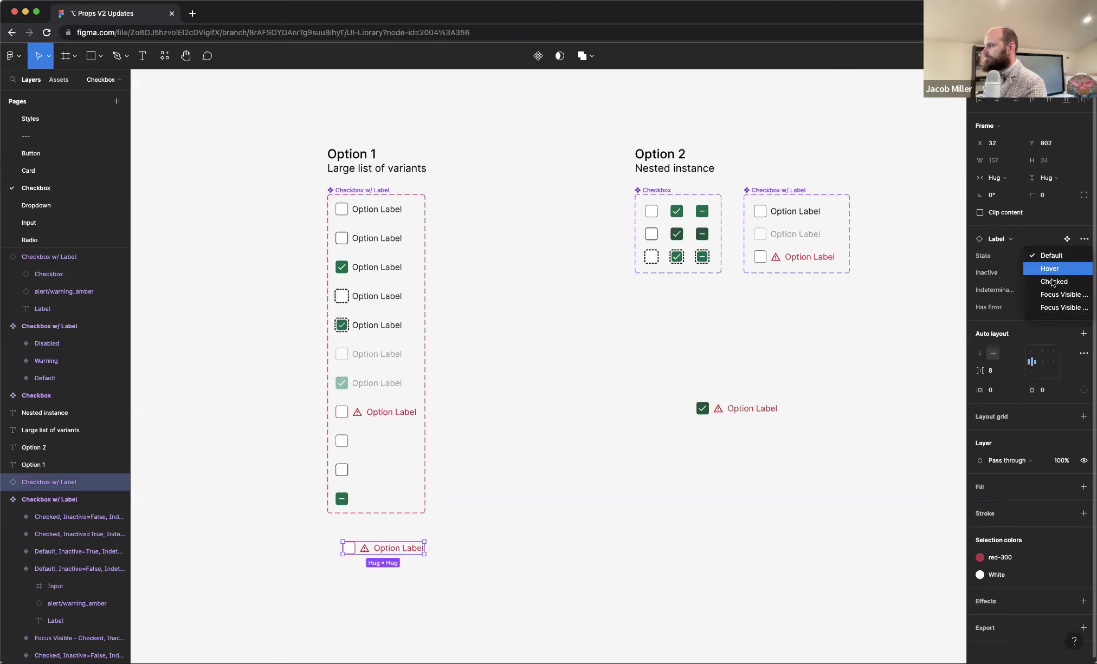
left_click(1038, 268)
left_click(829, 341)
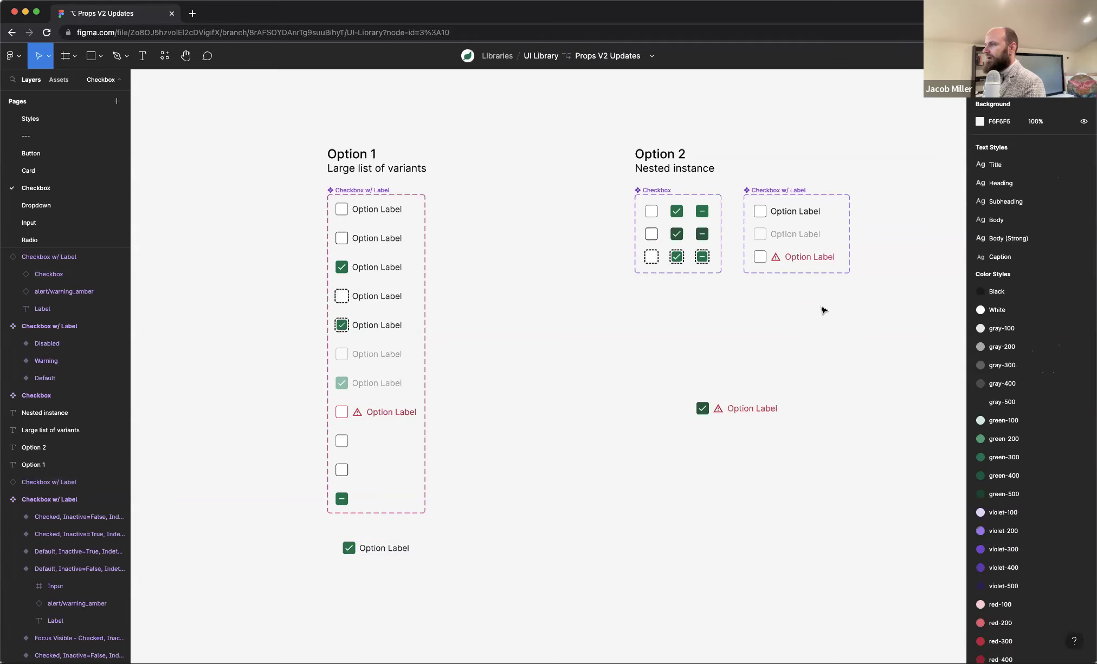
Step: Review the default unchecked, checked and indeterminate variants in Option 2's Checkbox component set
scroll(796, 320, "right", 2)
scroll(796, 320, "up", 1)
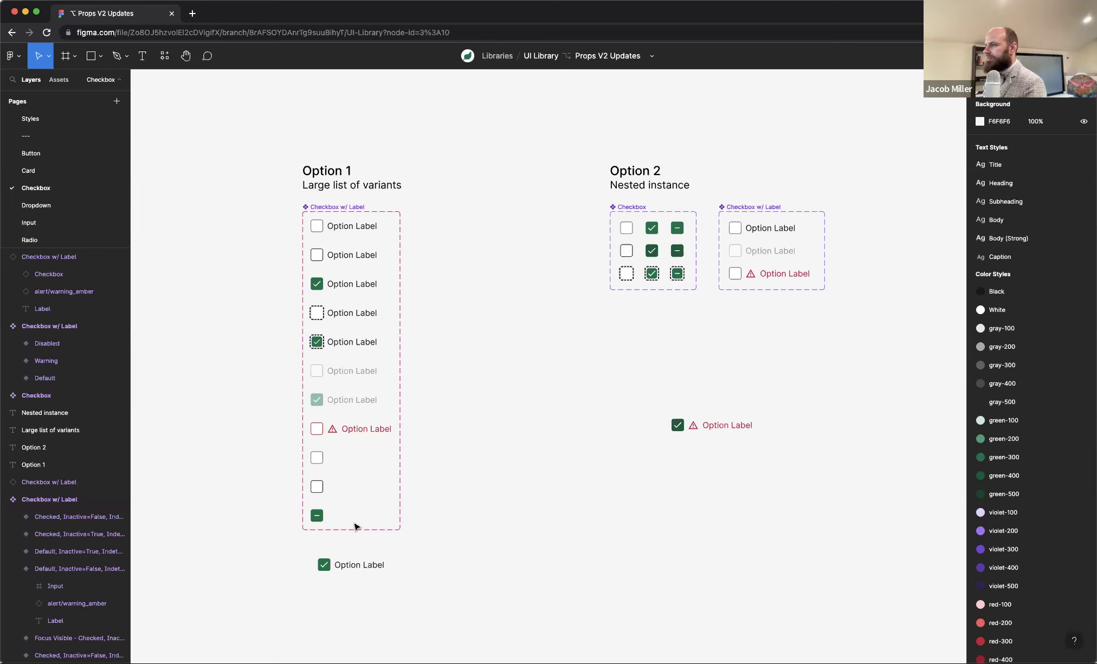
left_click(626, 227)
left_click(651, 227)
left_click(675, 231)
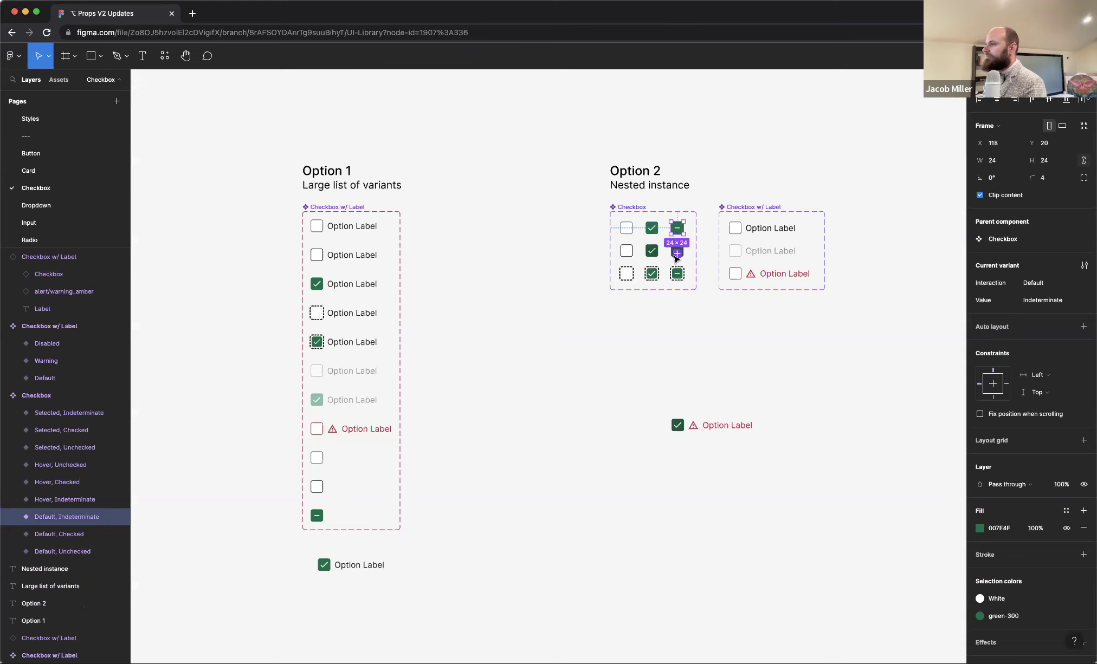
Step: Expose the nested Checkbox instance's properties on Option 2's Checkbox w/ Label component set
left_click(769, 207)
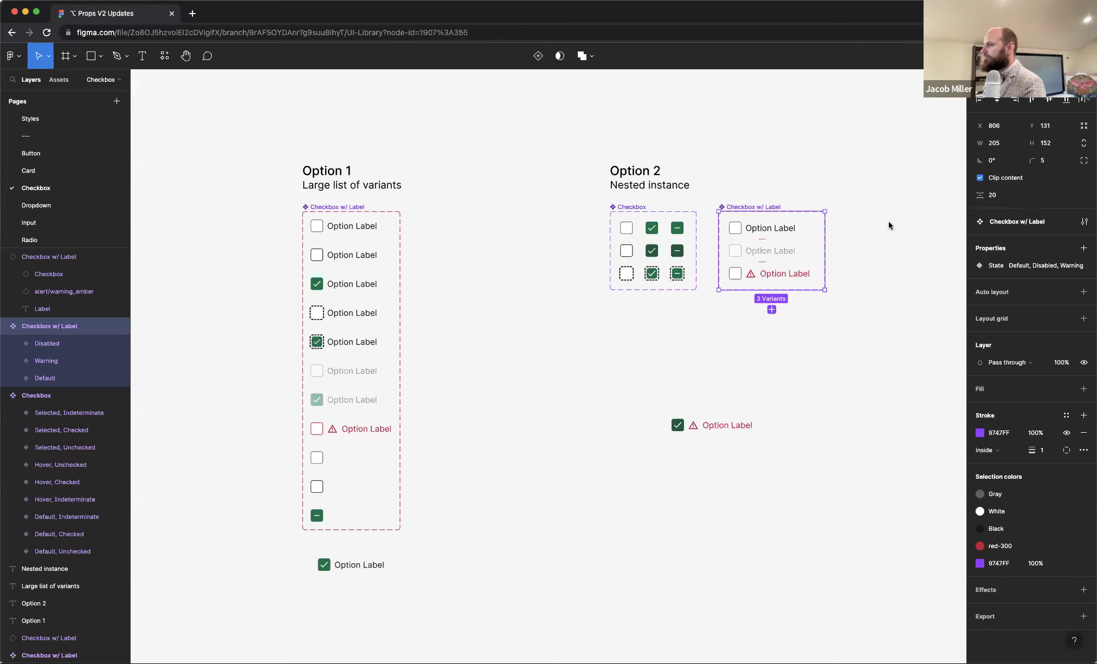
left_click(1083, 249)
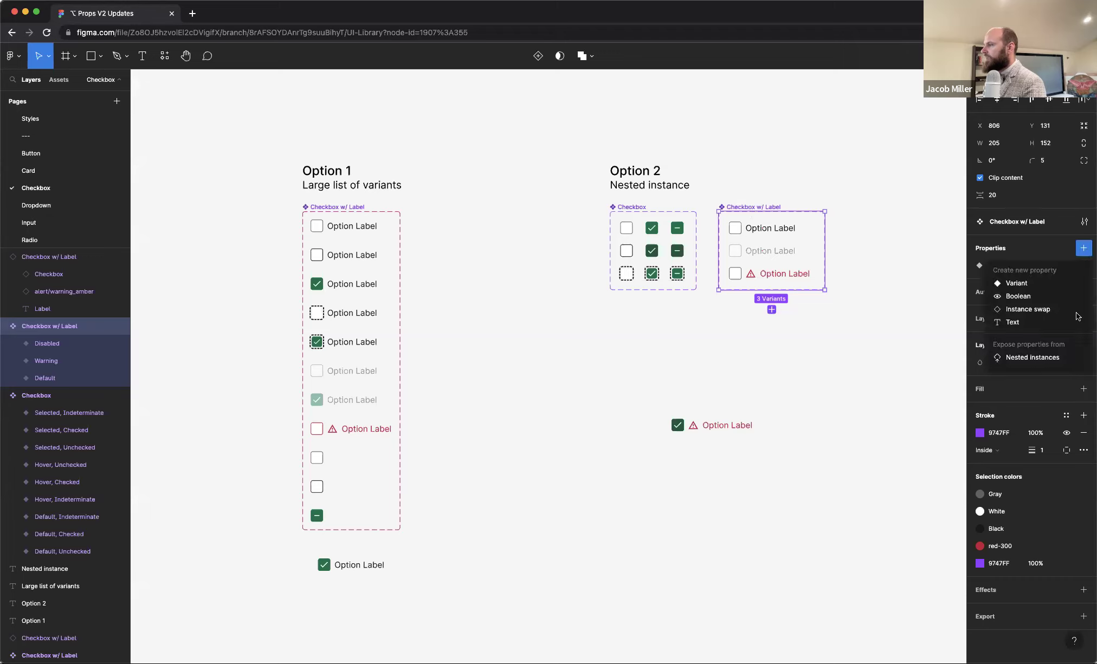
left_click(1024, 360)
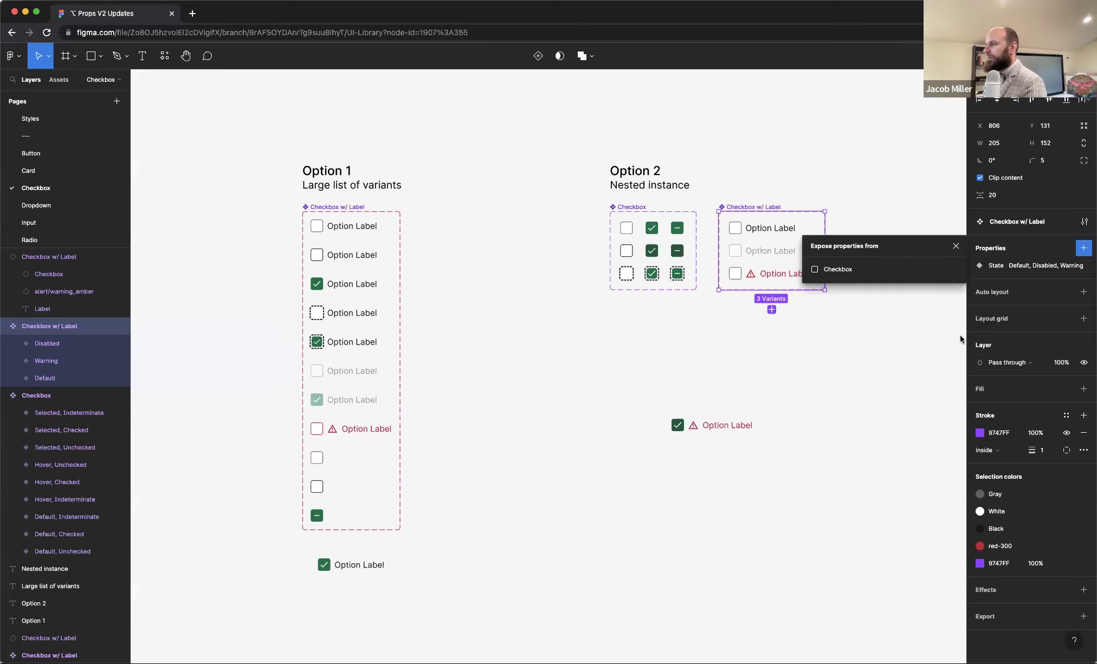
left_click(814, 270)
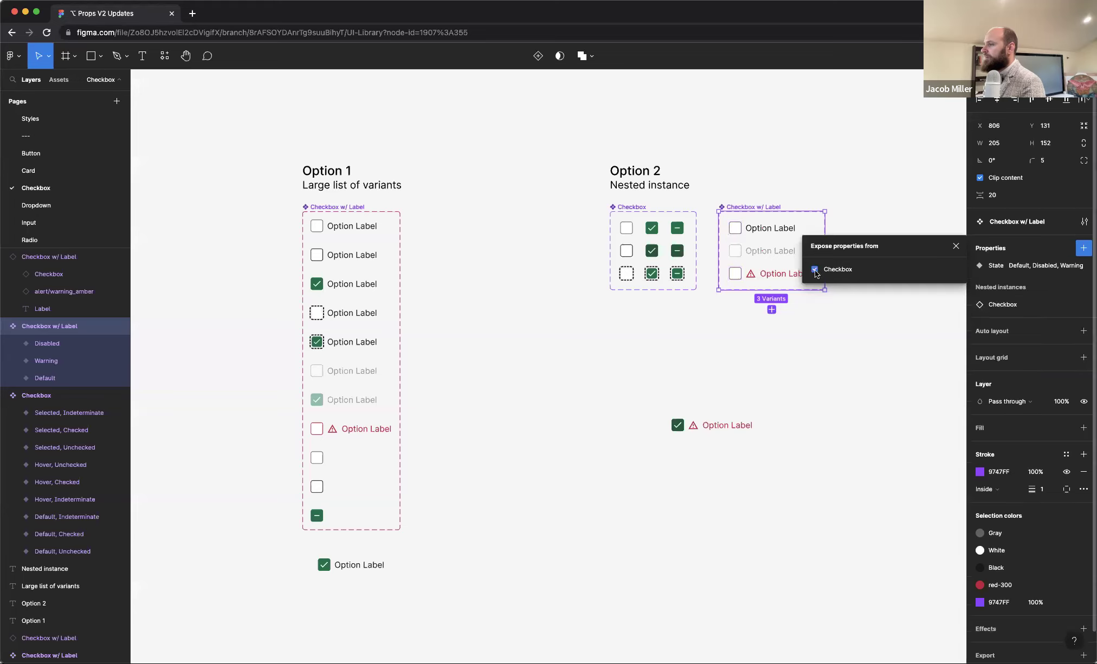
left_click(956, 247)
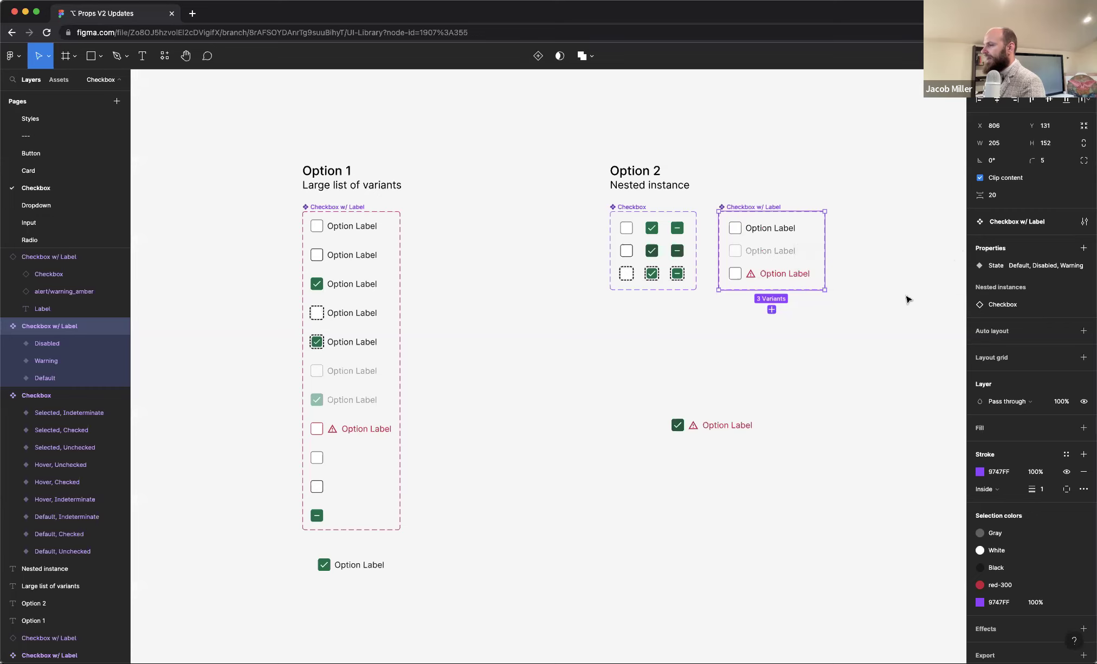
left_click(835, 373)
Step: Cycle through the states of the Option 2 test instance and set its State to Default
left_click(709, 426)
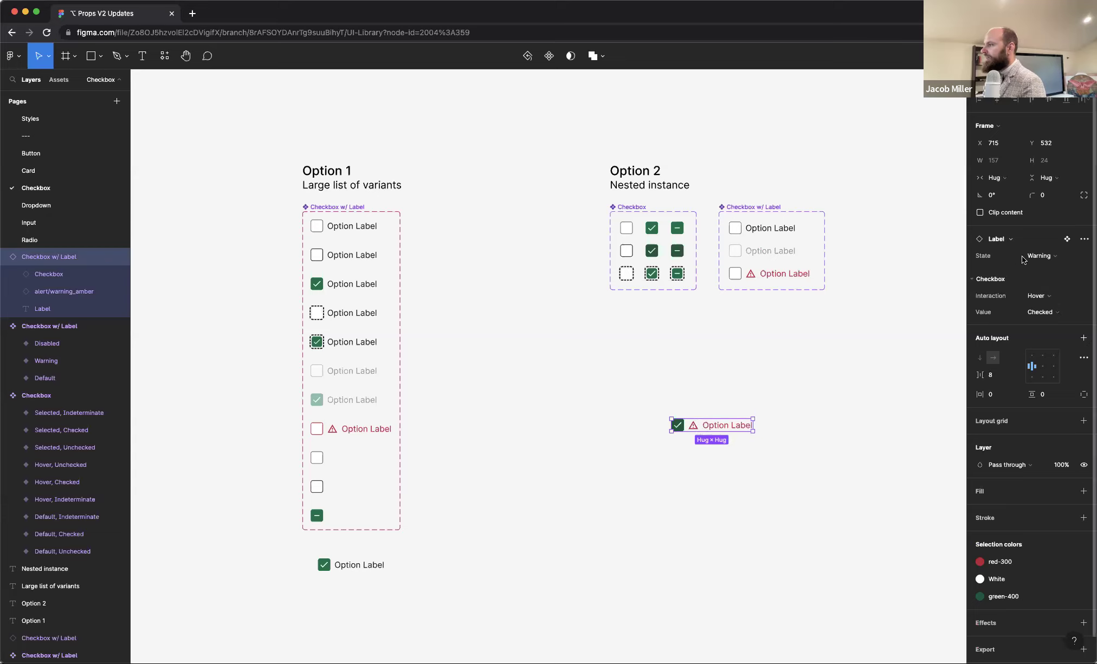
left_click(1053, 257)
left_click(1053, 244)
left_click(1053, 252)
left_click(1053, 244)
left_click(1040, 255)
left_click(1042, 256)
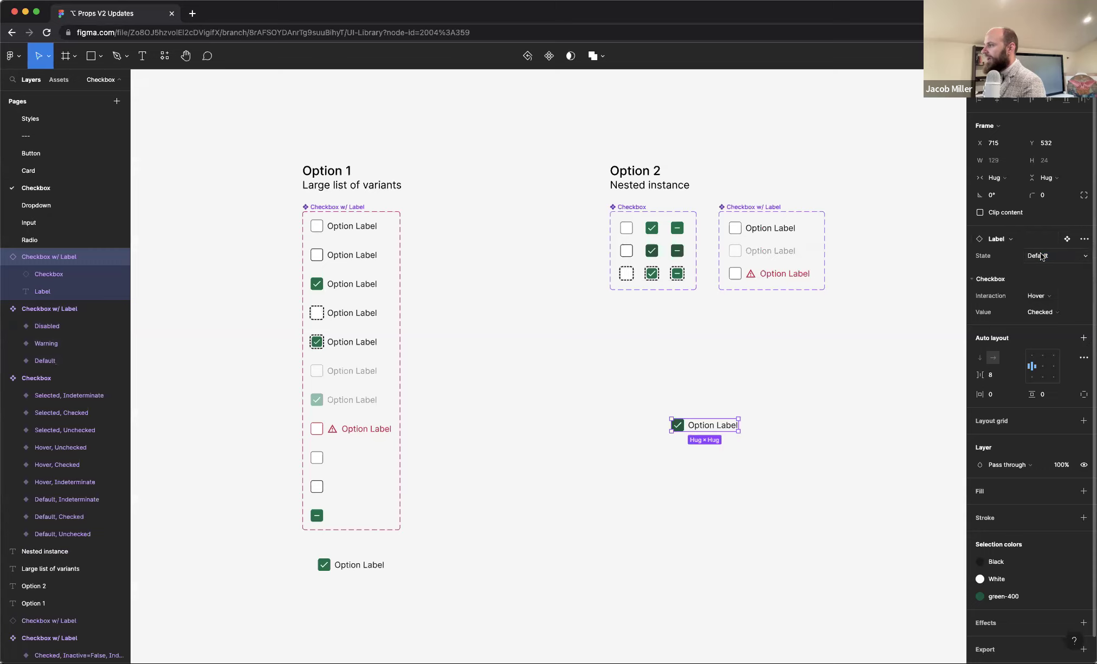
Step: Set the exposed Checkbox properties of the Option 2 instance to Selected interaction and Indeterminate value
left_click(1044, 297)
left_click(1041, 279)
left_click(1042, 298)
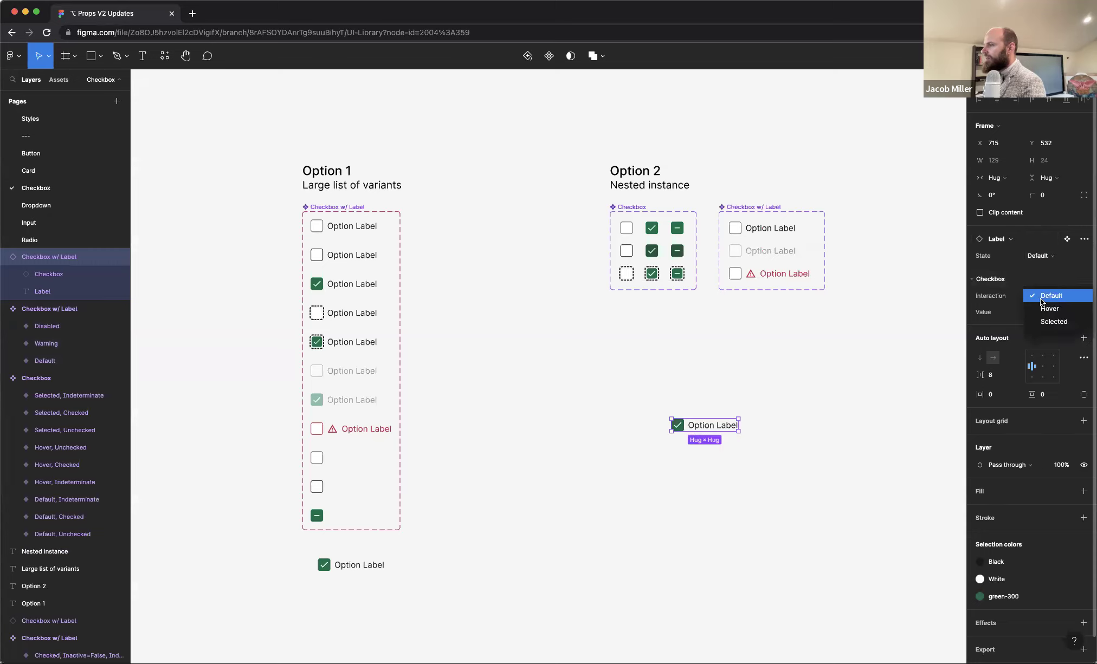
left_click(1053, 321)
left_click(1049, 313)
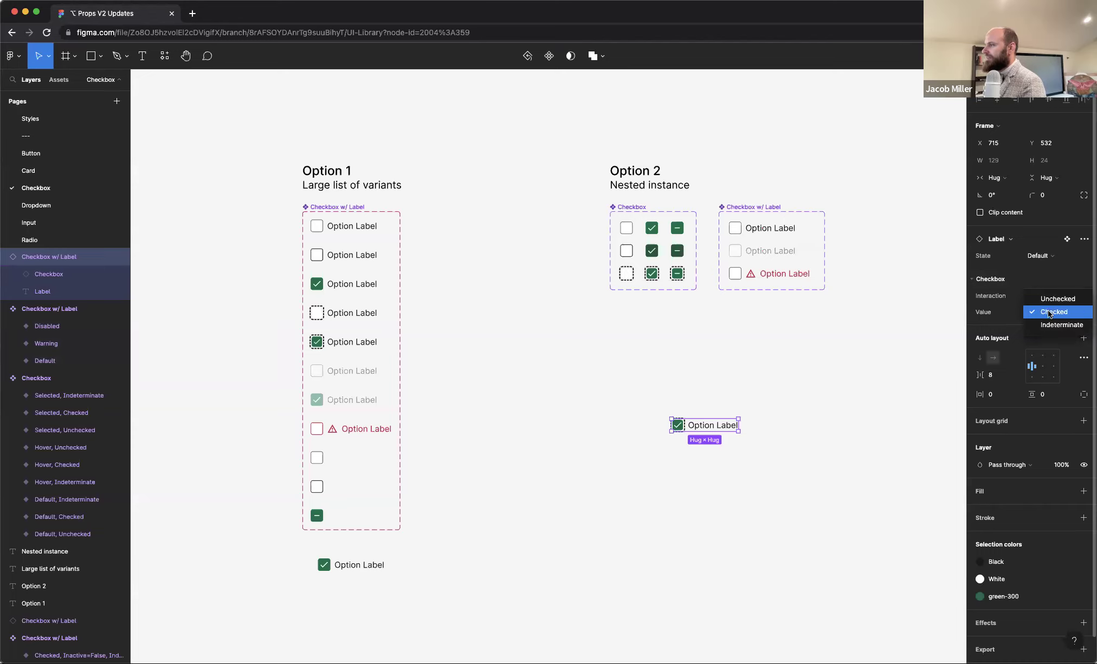
left_click(1057, 299)
left_click(1046, 312)
left_click(1051, 338)
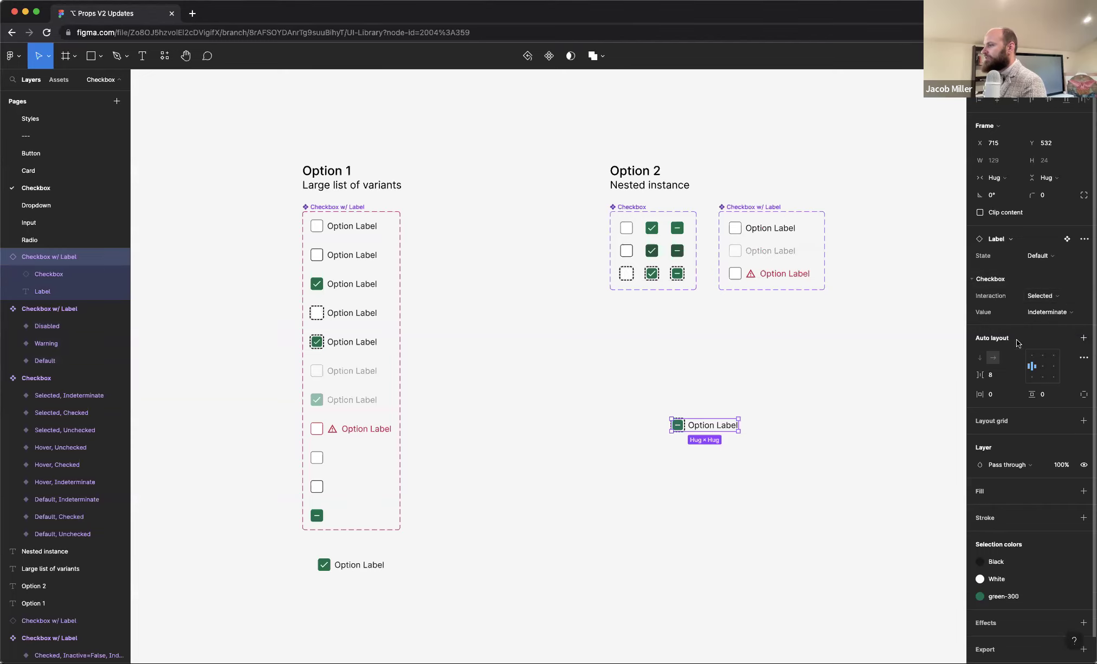
left_click(787, 384)
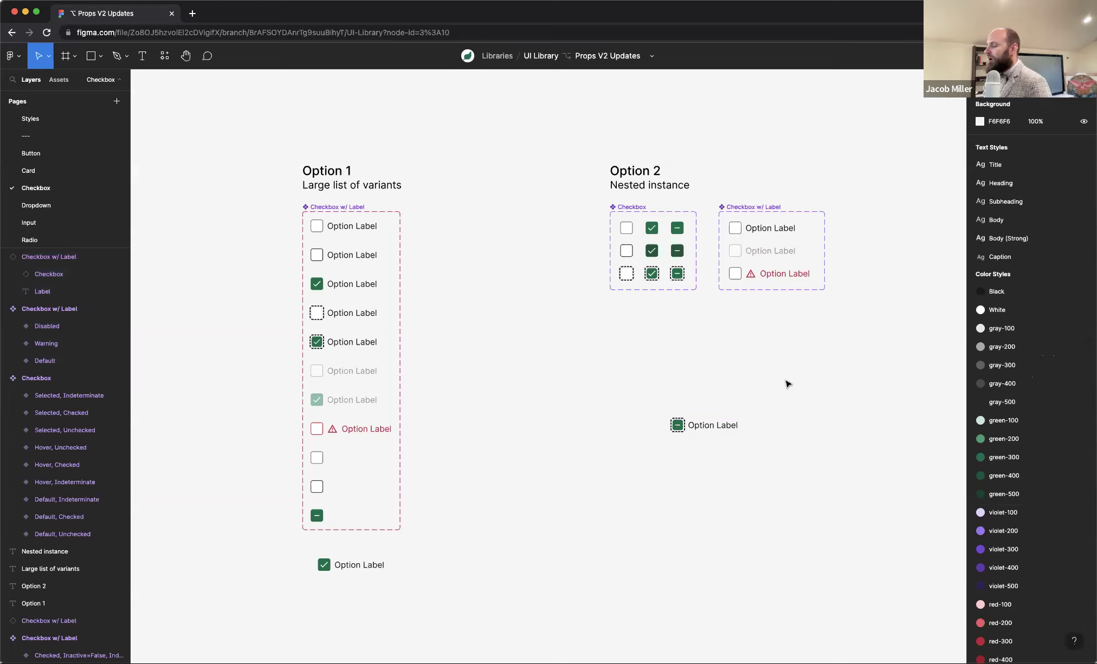
Step: Compare Option 1's single Checkbox w/ Label component set with Option 2's nested Checkbox and Checkbox w/ Label sets, including their properties
left_click(718, 428)
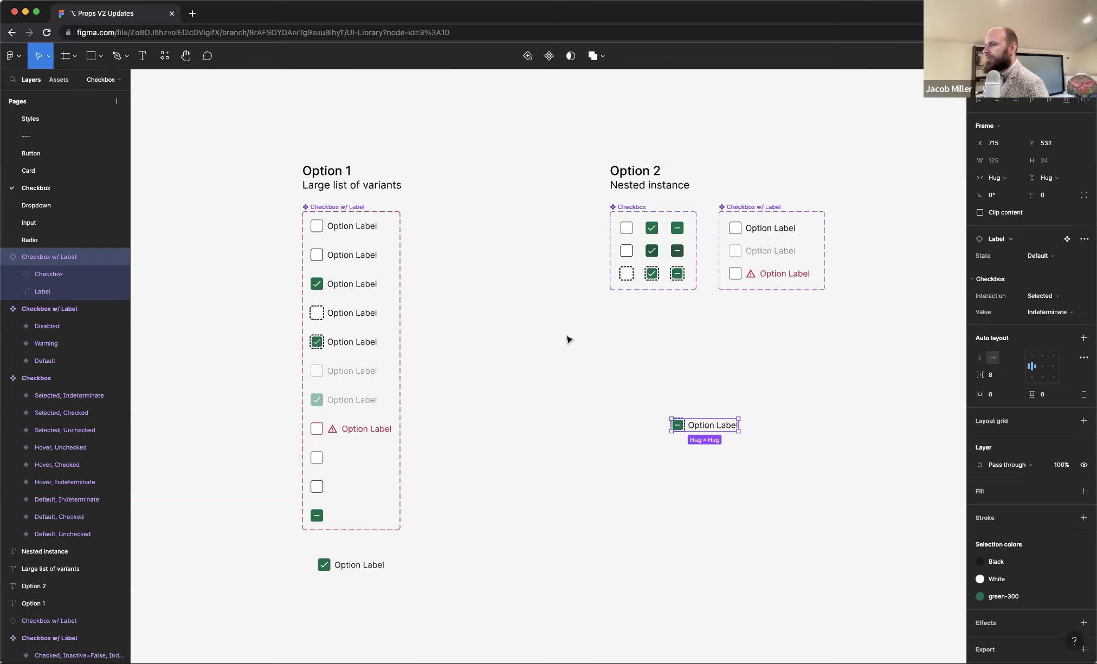
left_click(567, 340)
left_click_drag(546, 128, 887, 490)
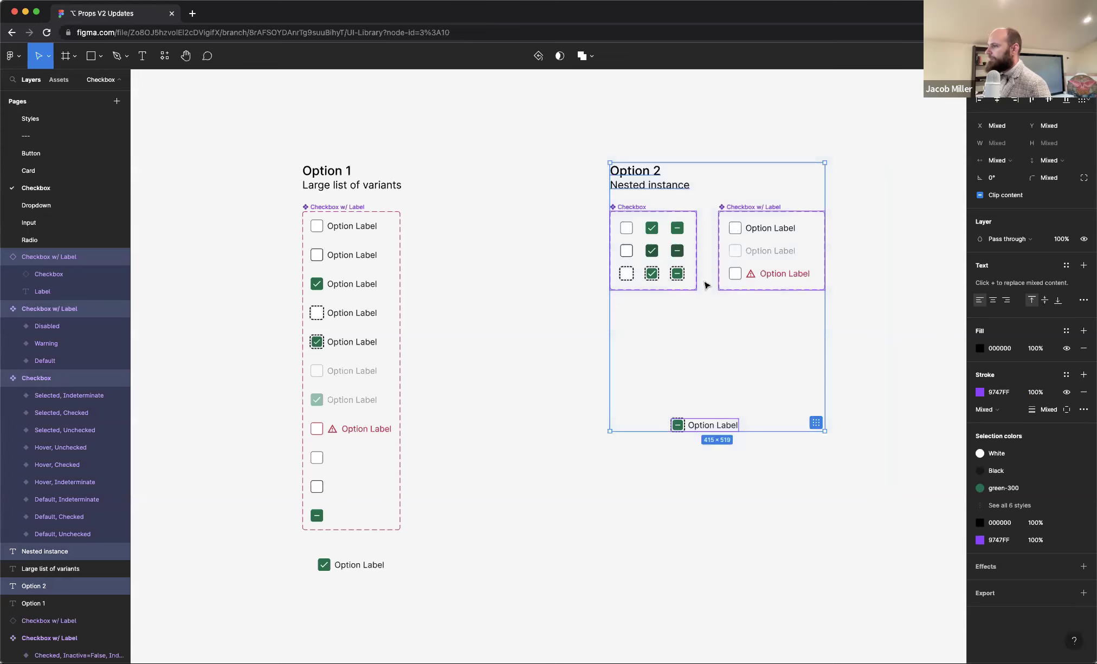
left_click(631, 210)
left_click(775, 207)
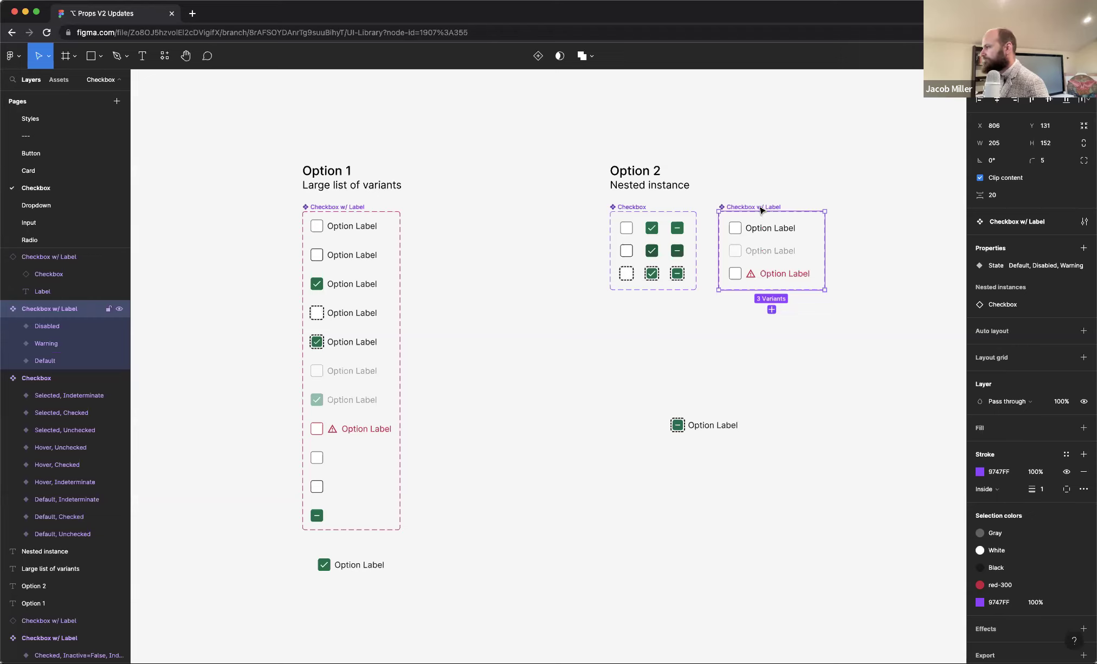
left_click(695, 382)
left_click_drag(564, 371, 848, 110)
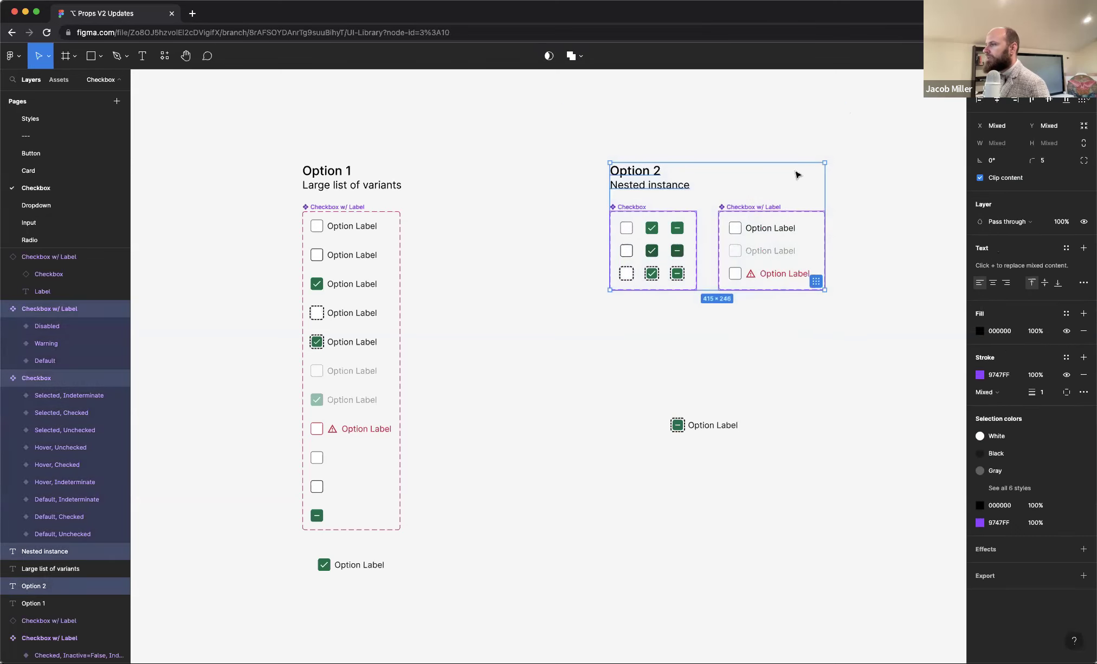
left_click(759, 208)
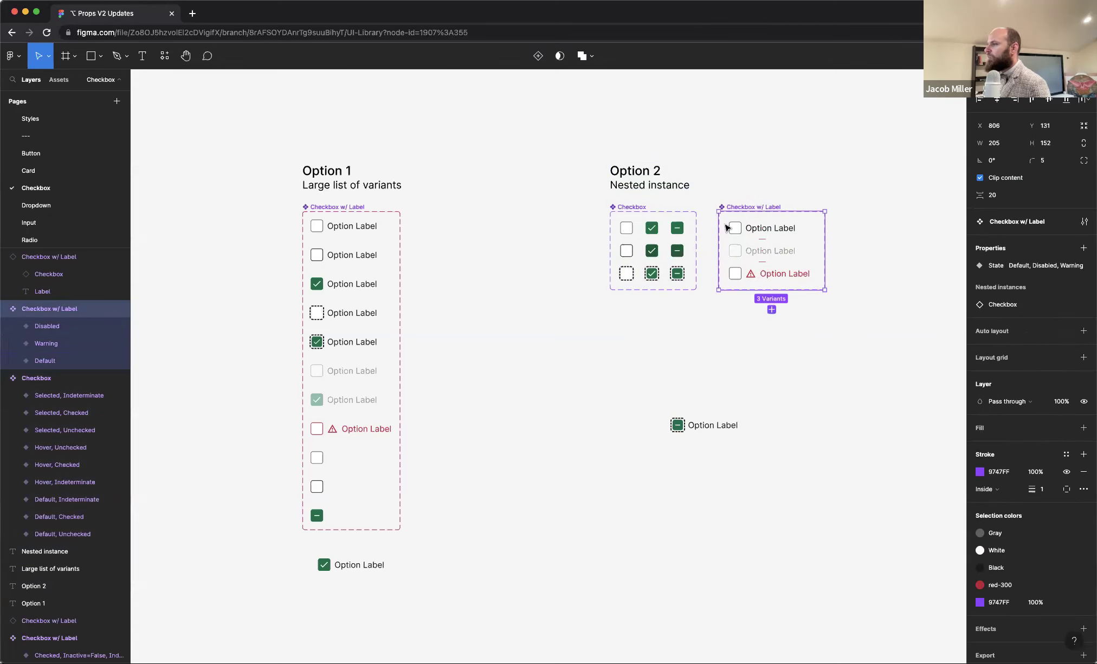
left_click(340, 209)
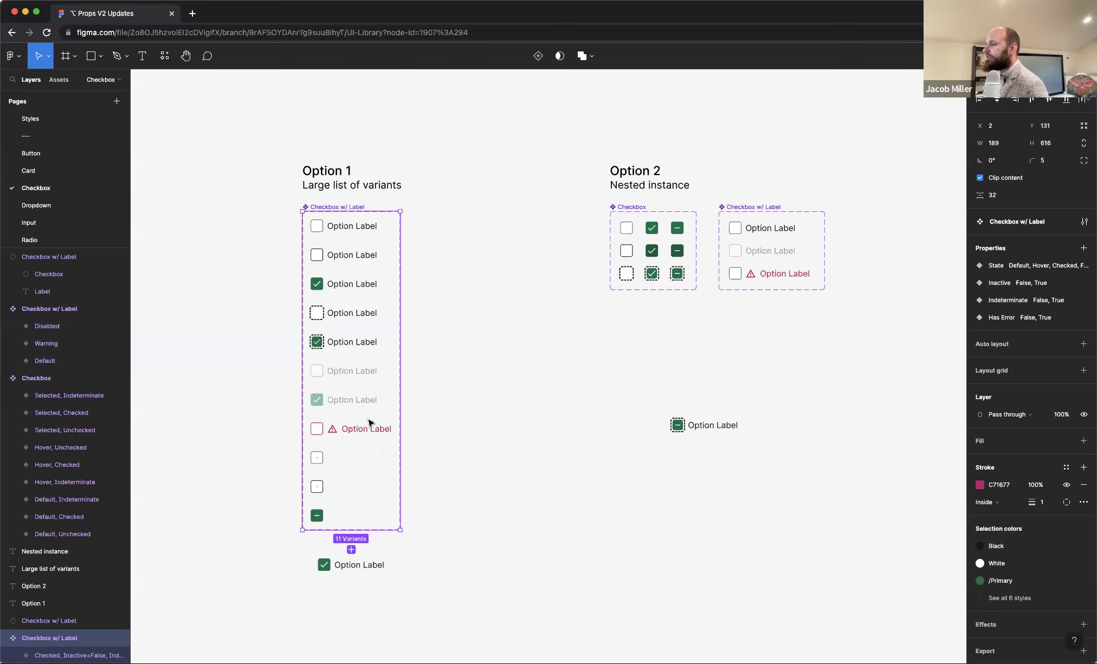
left_click_drag(582, 191, 862, 315)
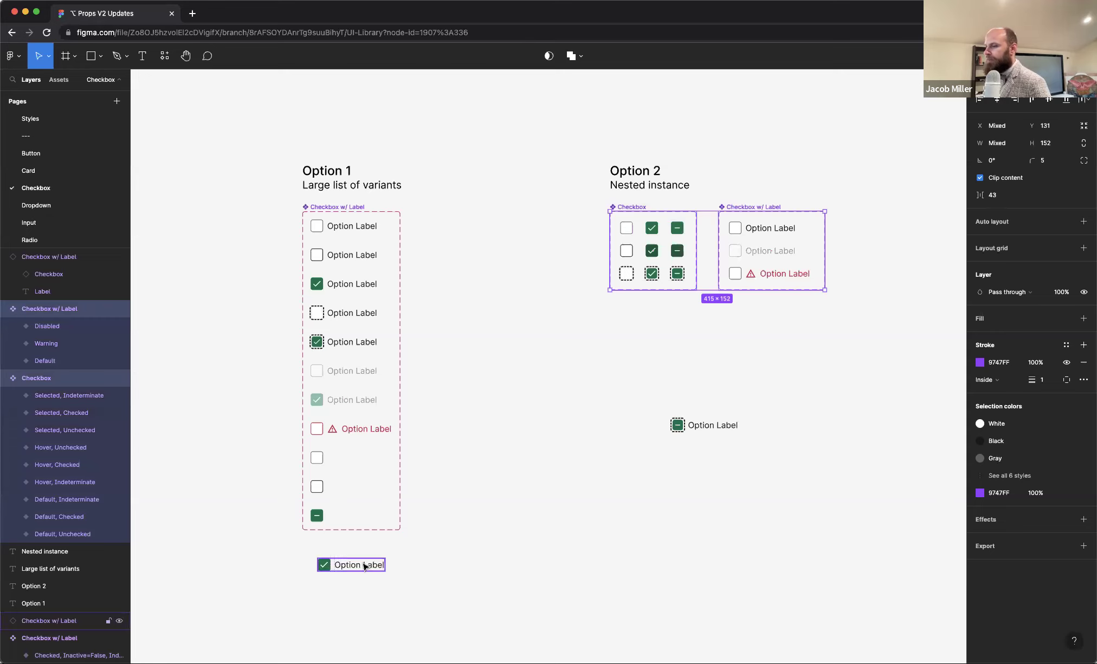
Step: Move the checked Option 1 test instance into the gap between the two options and delete the Option 2 test instance
left_click_drag(363, 567, 526, 372)
left_click_drag(618, 387, 803, 464)
key("Delete")
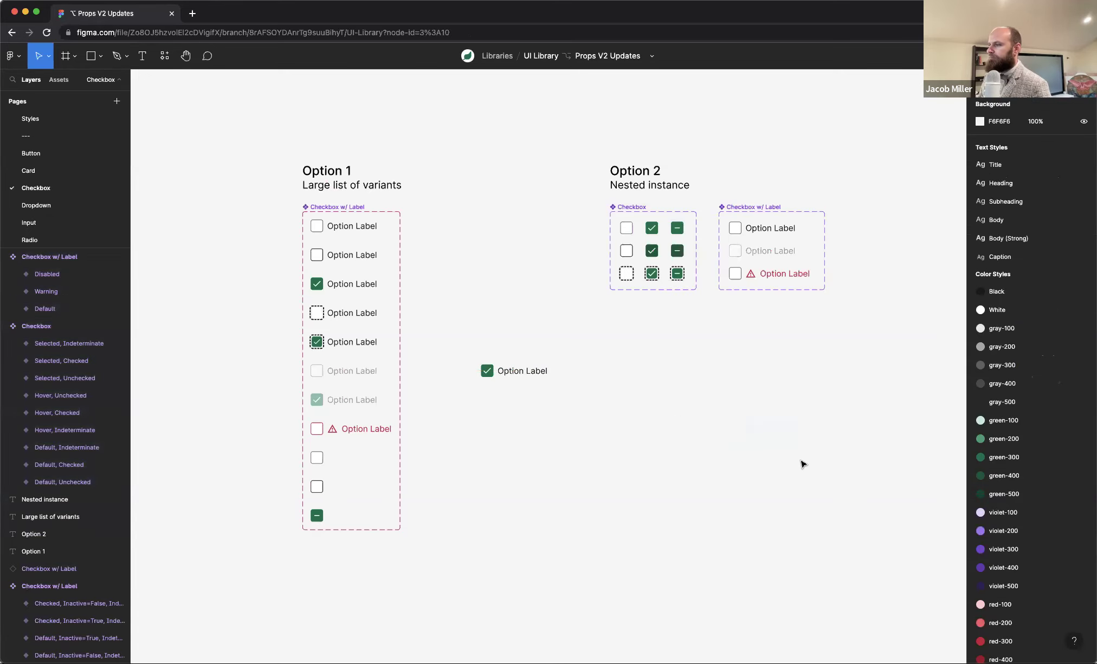
left_click(525, 364)
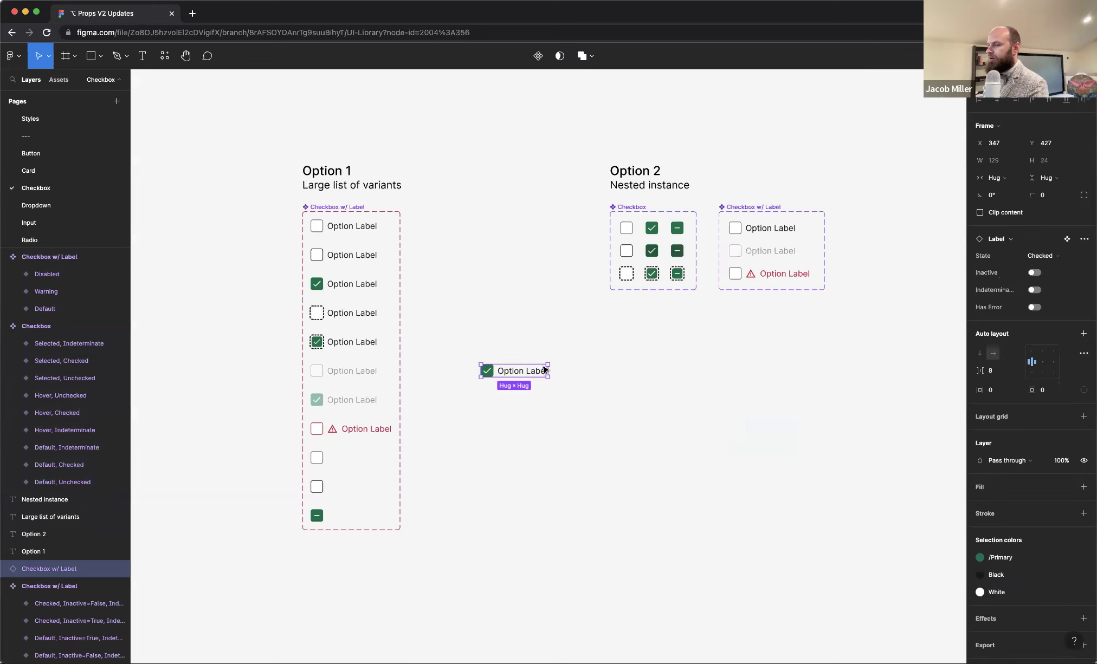
left_click_drag(513, 373, 551, 372)
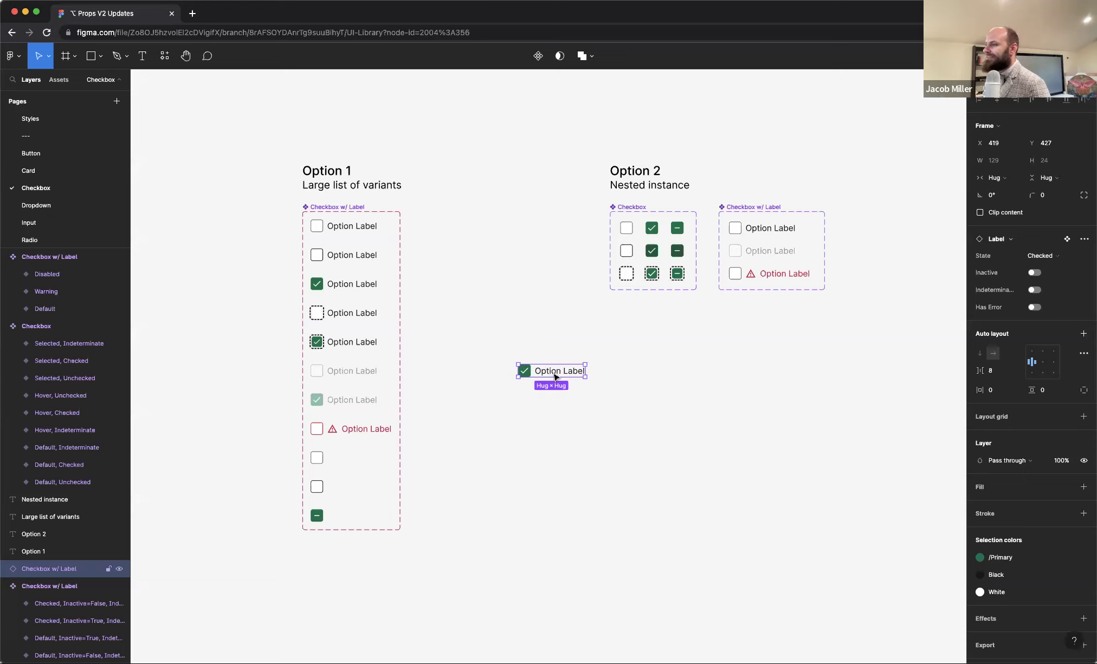
Step: Override the checked test instance's label text with "asdfasdf"
double_click(555, 372)
type("asdfasdf")
left_click(617, 371)
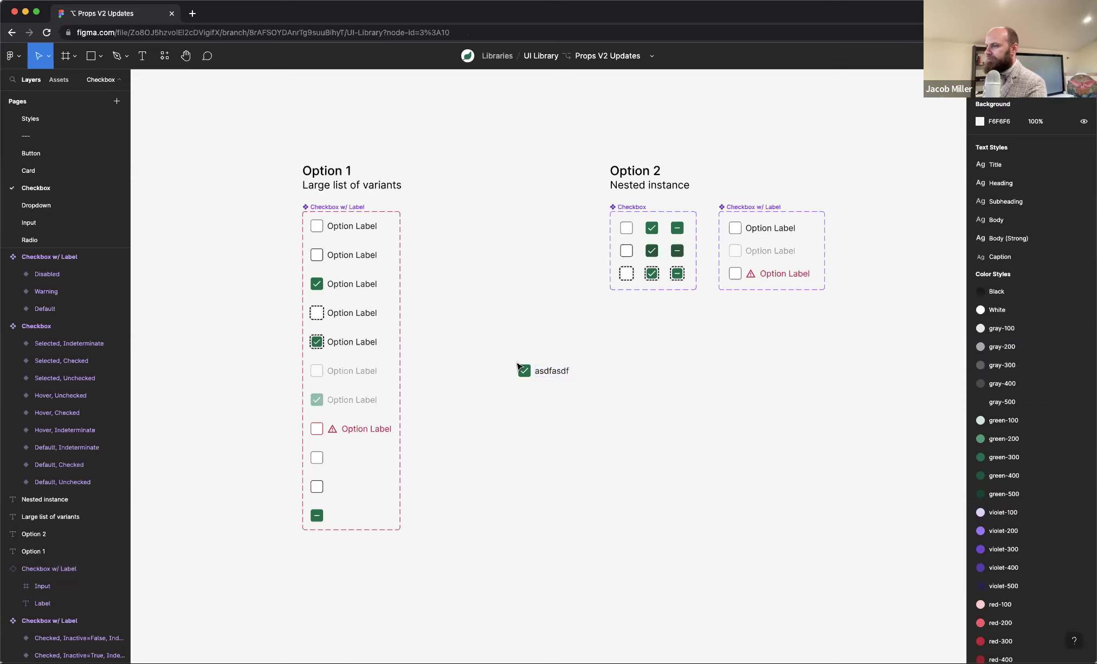
Step: Duplicate the checked test instance directly below itself and turn on Has Error for the copy
left_click(541, 374)
left_click_drag(542, 374, 548, 401)
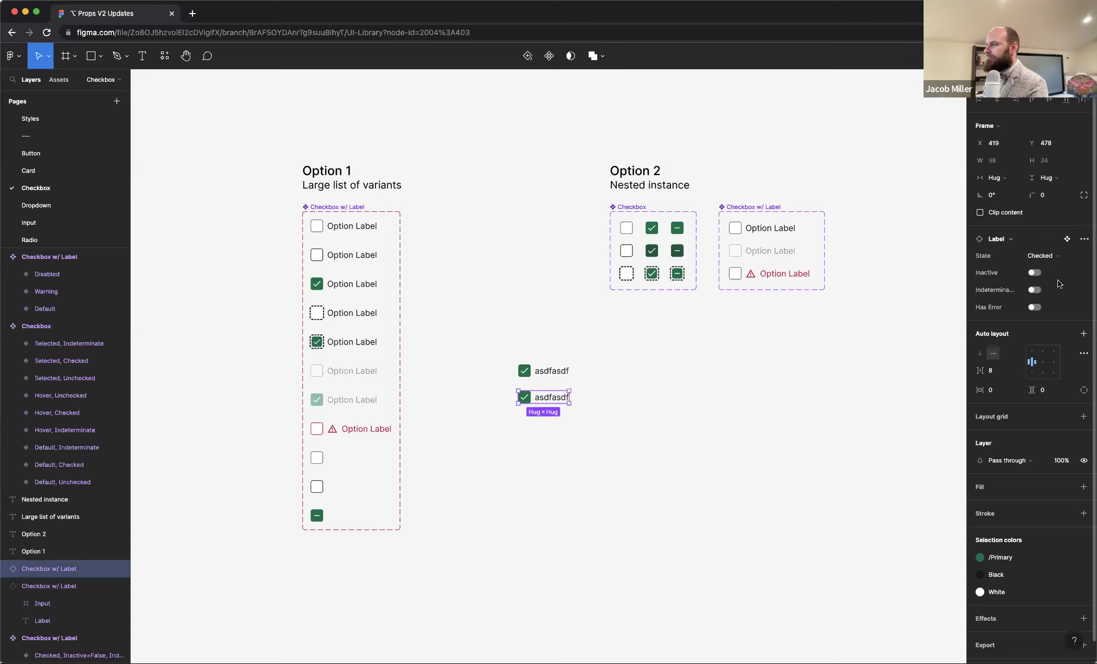
left_click(1033, 308)
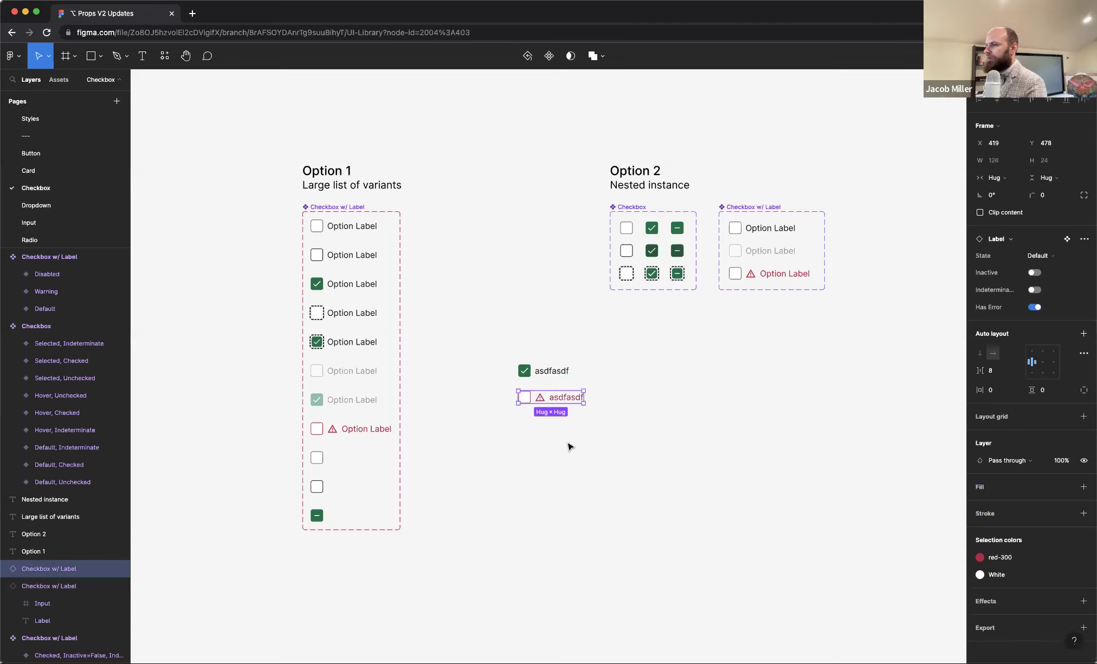
left_click(626, 349)
left_click(548, 371)
left_click(558, 395)
left_click(550, 374)
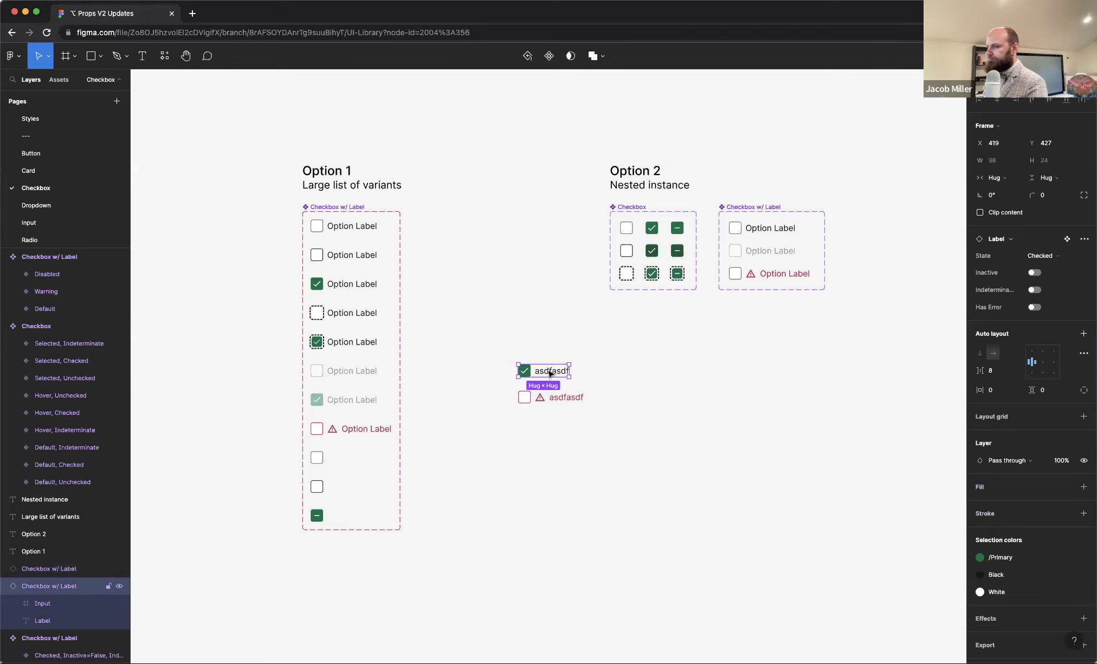
Step: Paste a copy of the checked test instance in place over the original and detach the copy from its component
scroll(472, 369, "up", 5)
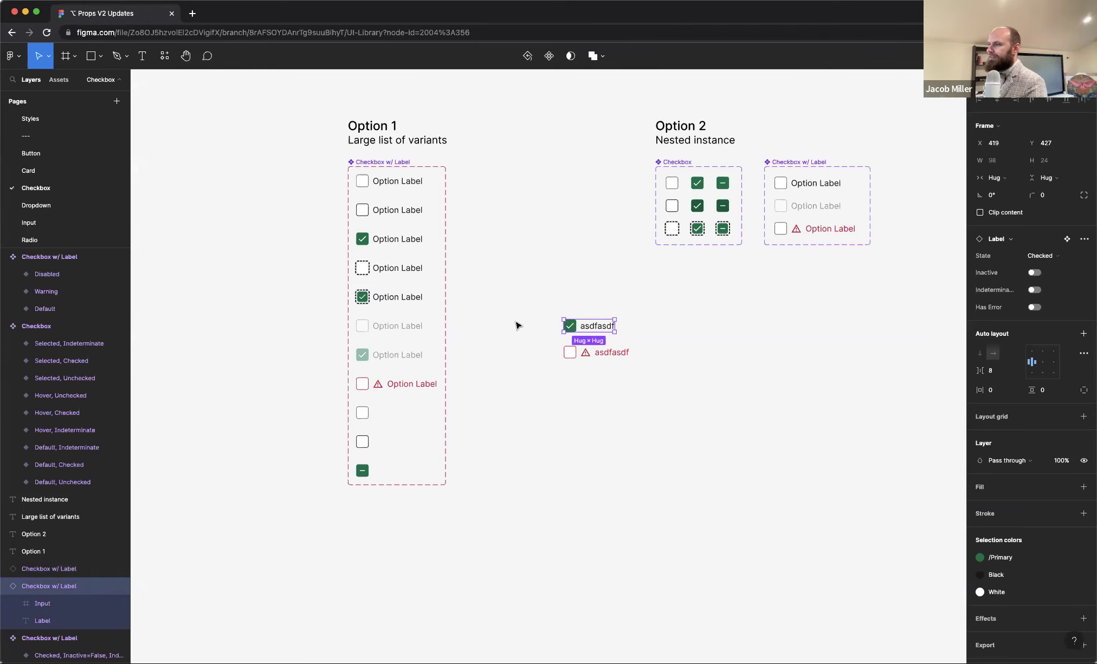
scroll(516, 325, "up", 2)
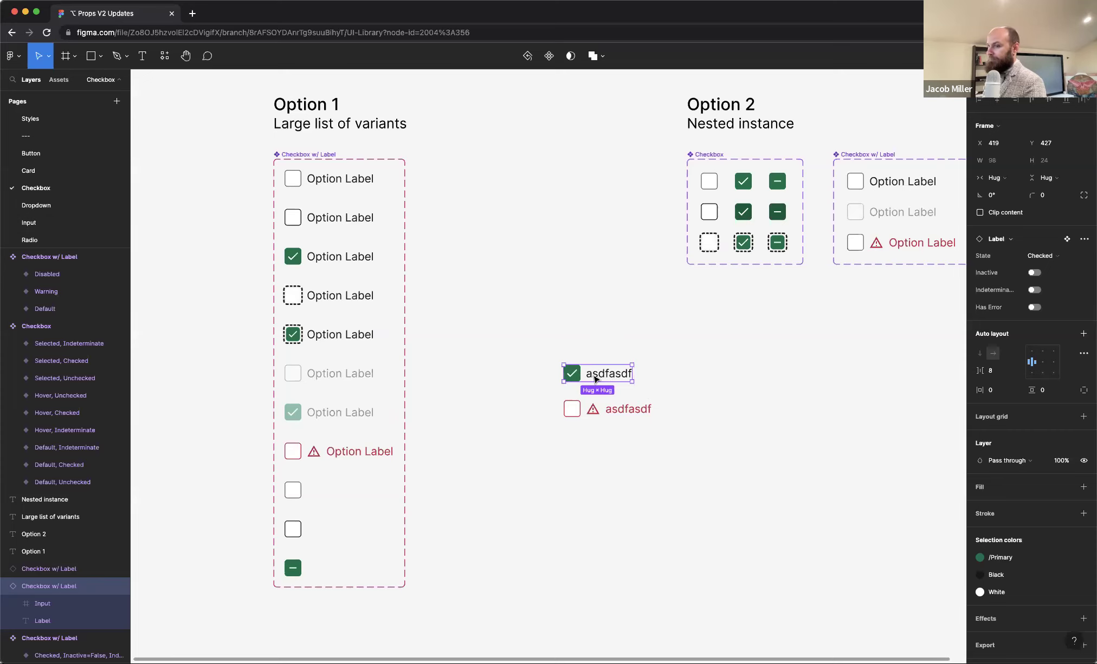
key("super+v")
mouse_move(595, 376)
left_mouse_down()
mouse_move(642, 377)
mouse_move(582, 373)
mouse_move(605, 375)
left_mouse_up()
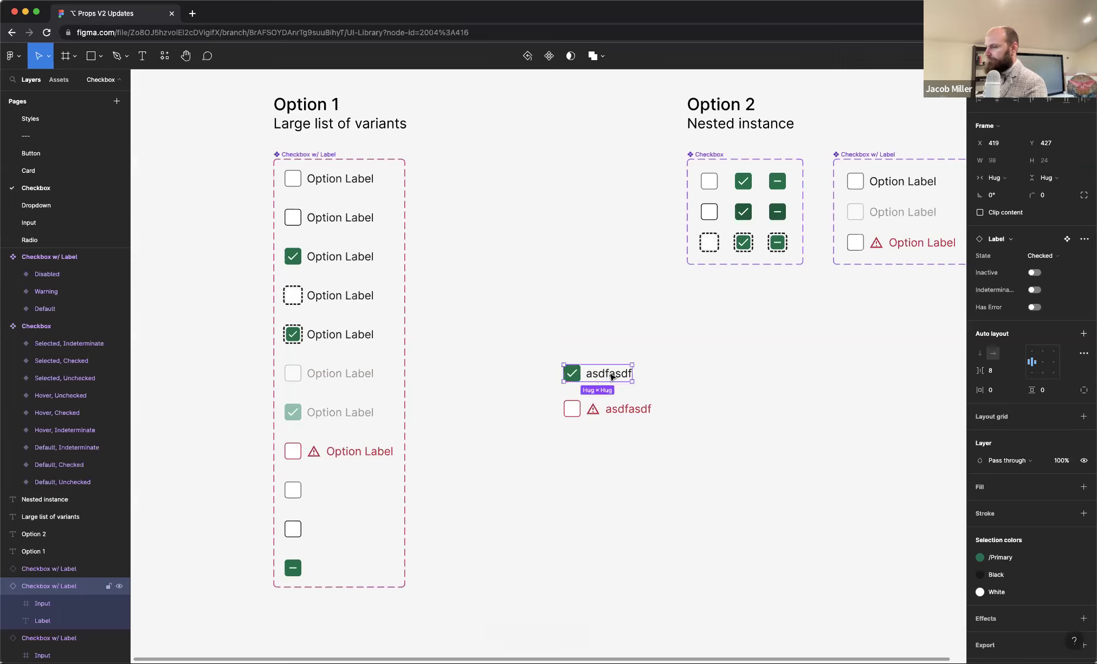
right_click(67, 588)
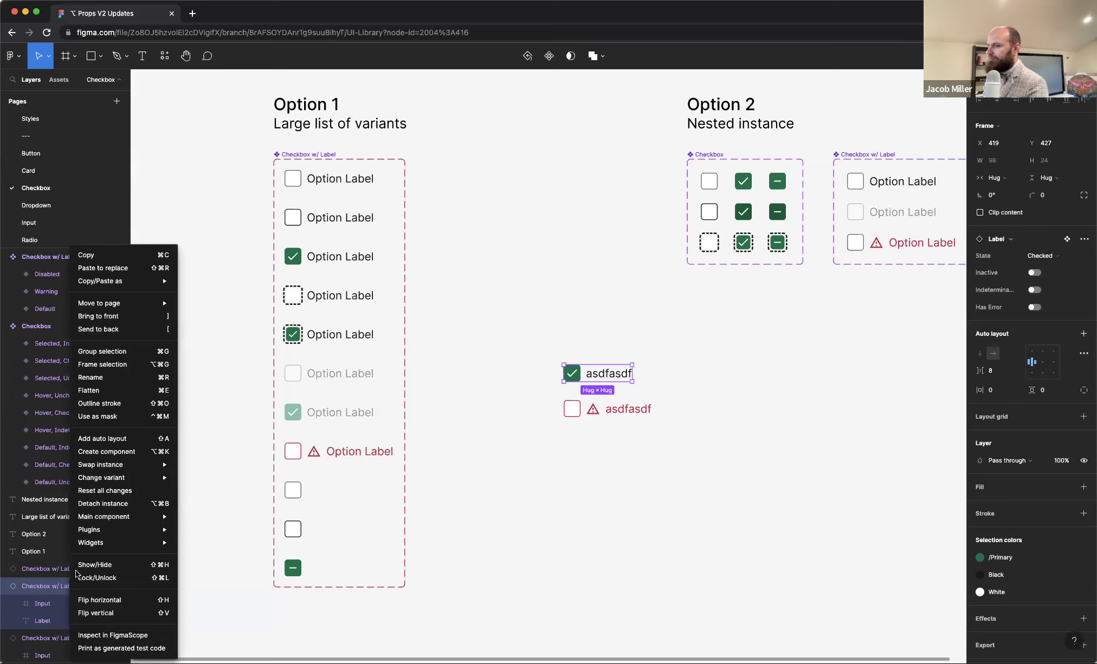
left_click(115, 507)
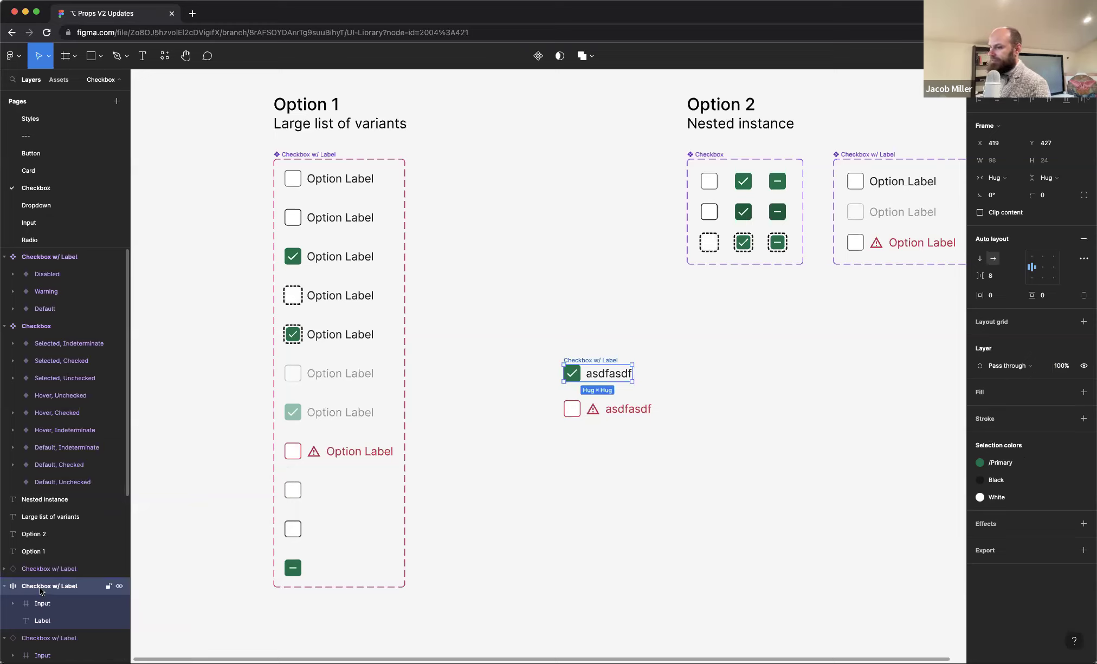
Step: Toggle the detached checked copy's visibility off and on, and set its layer blend mode to Difference
left_click(118, 588)
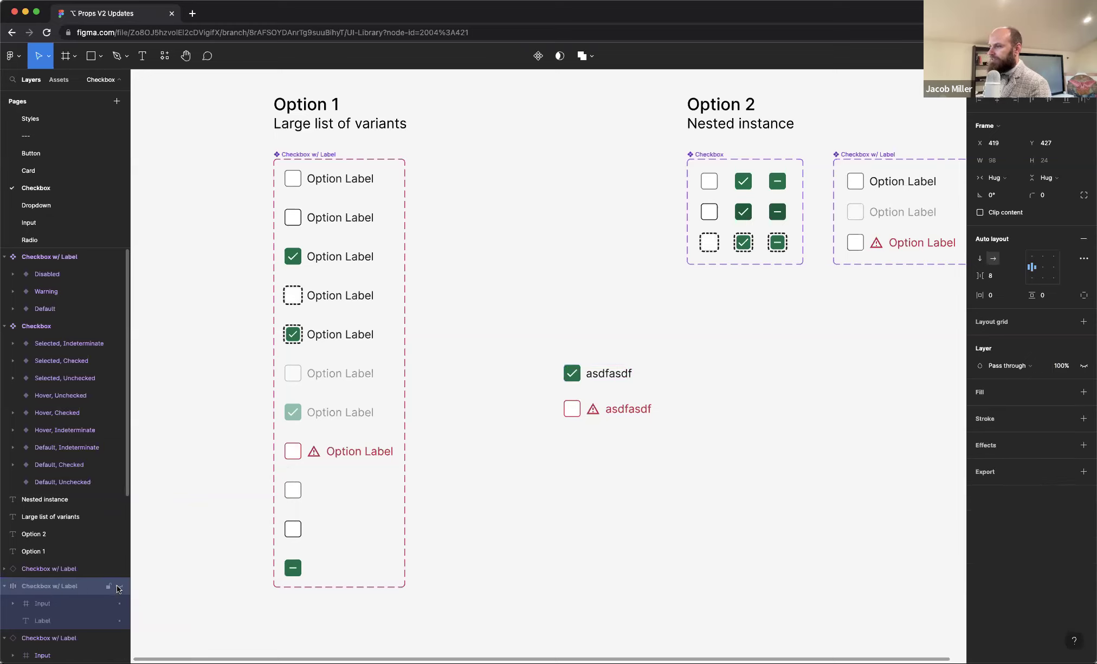
left_click(119, 587)
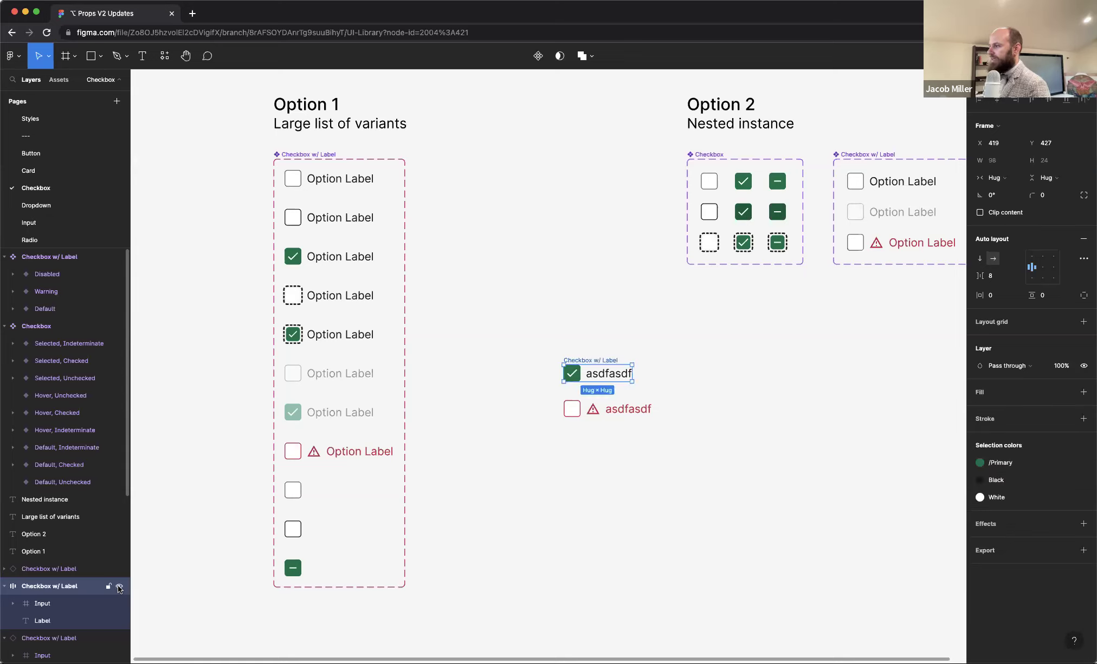
left_click(1032, 367)
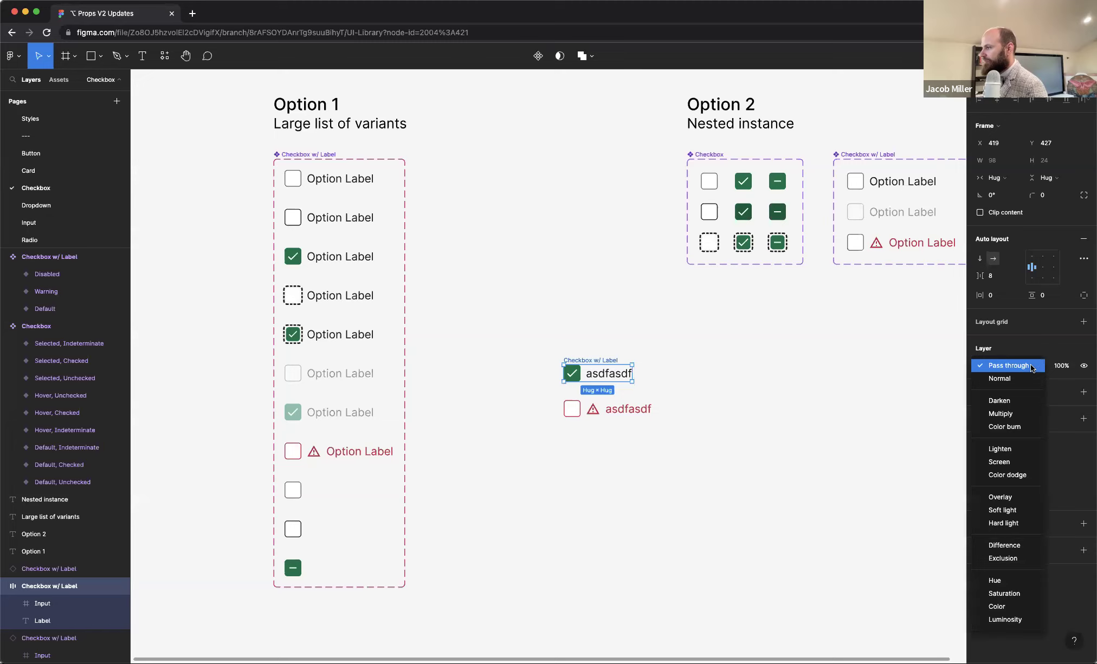
left_click(1016, 546)
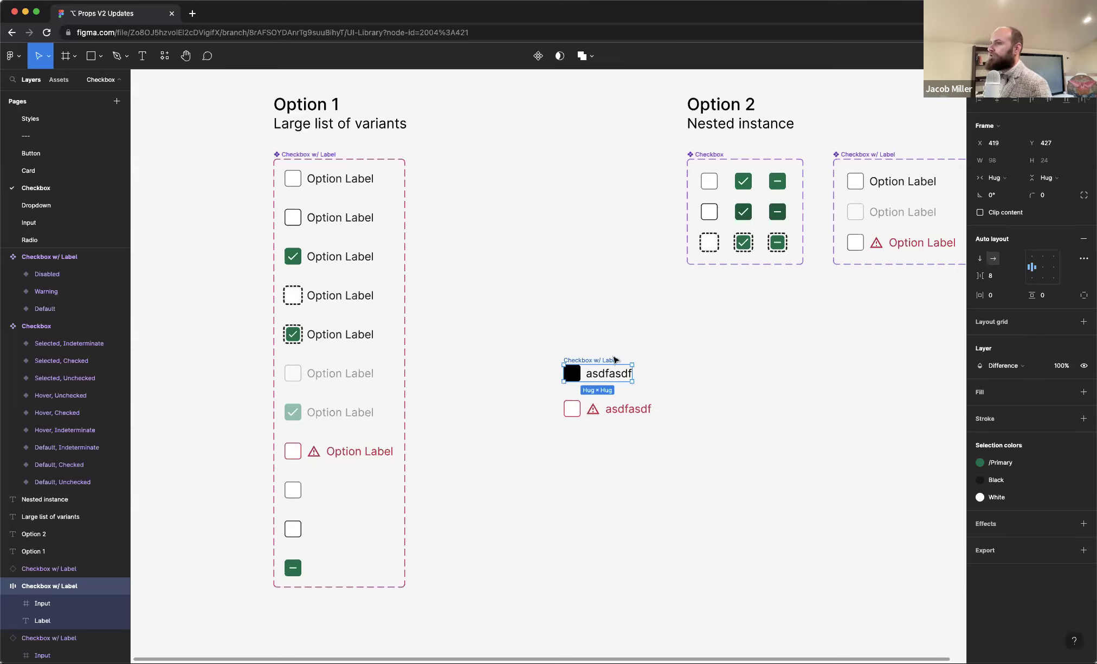
left_click(394, 158)
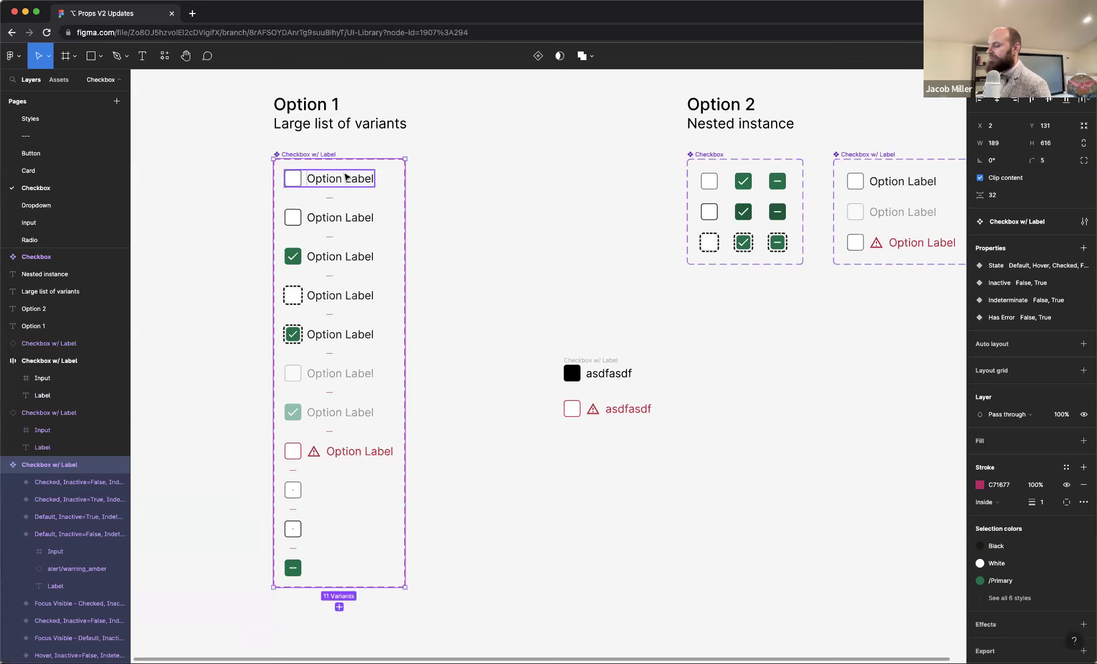
Step: Paste a copy of the error test instance in place over the original and detach the copy from its component
left_click(635, 415)
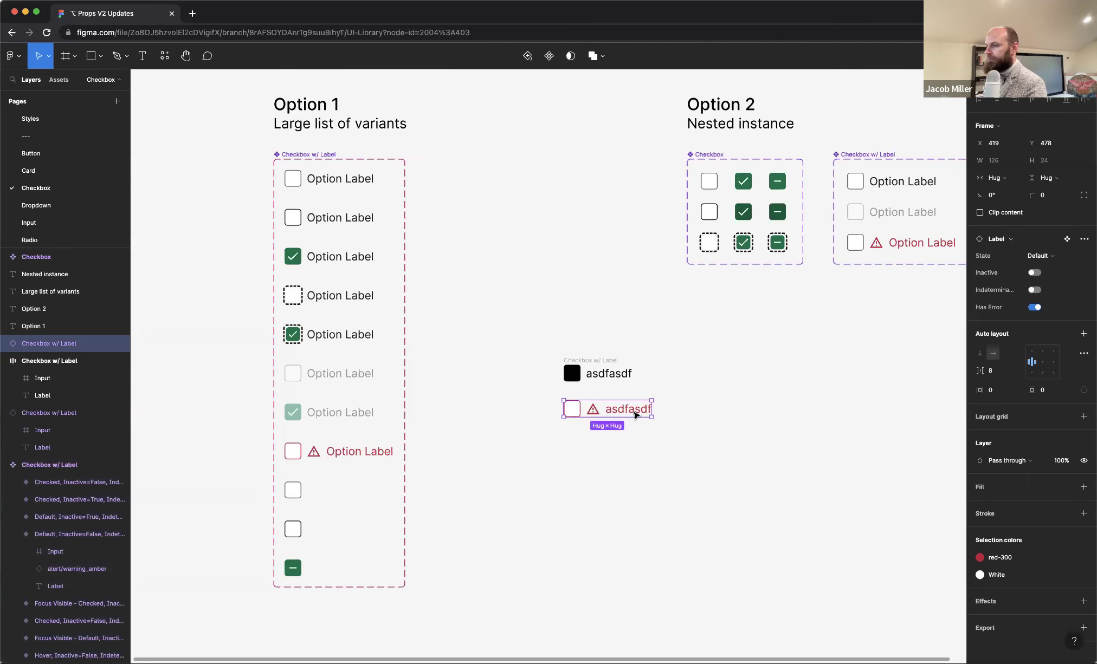
key("super+v")
right_click(66, 346)
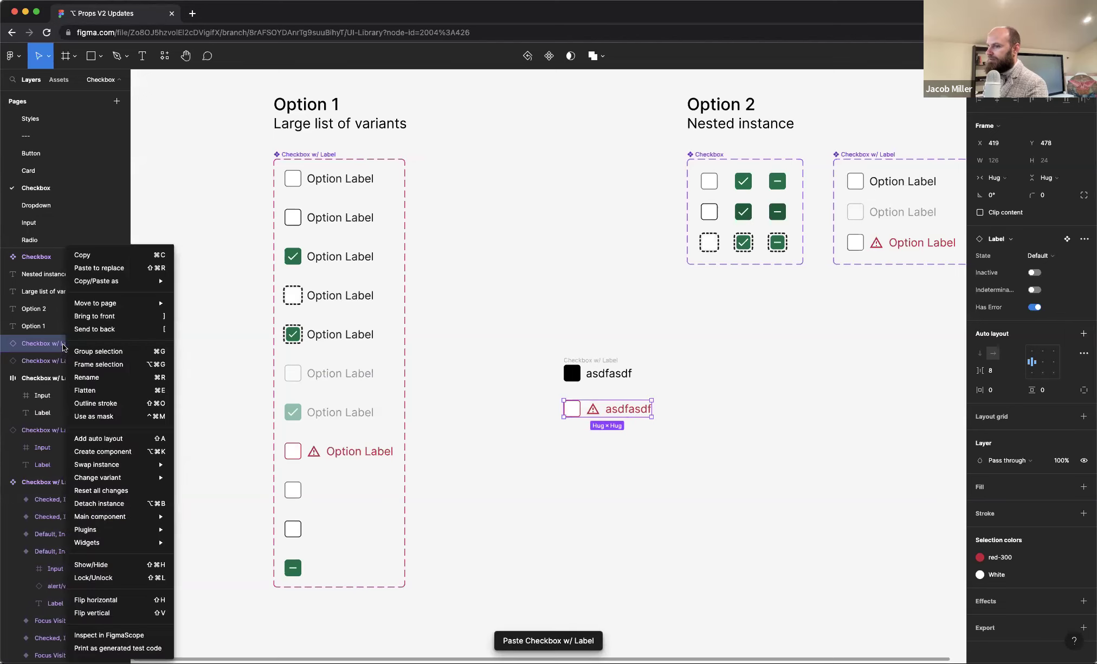
left_click(103, 504)
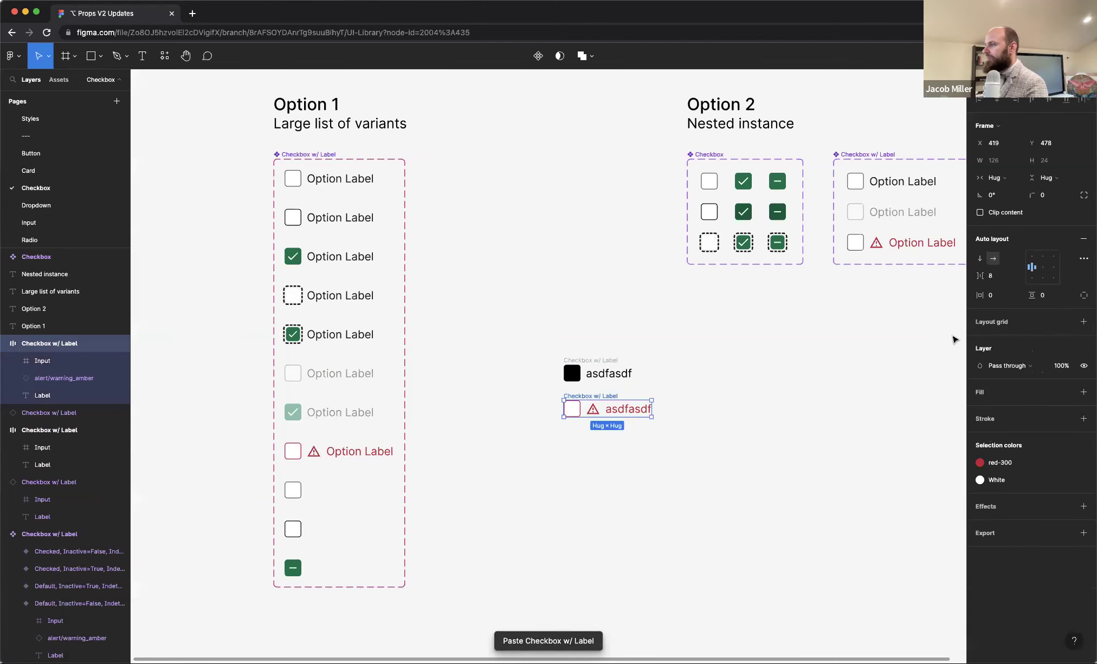
Step: Set the detached error copy's layer blend mode to Difference
left_click(1001, 366)
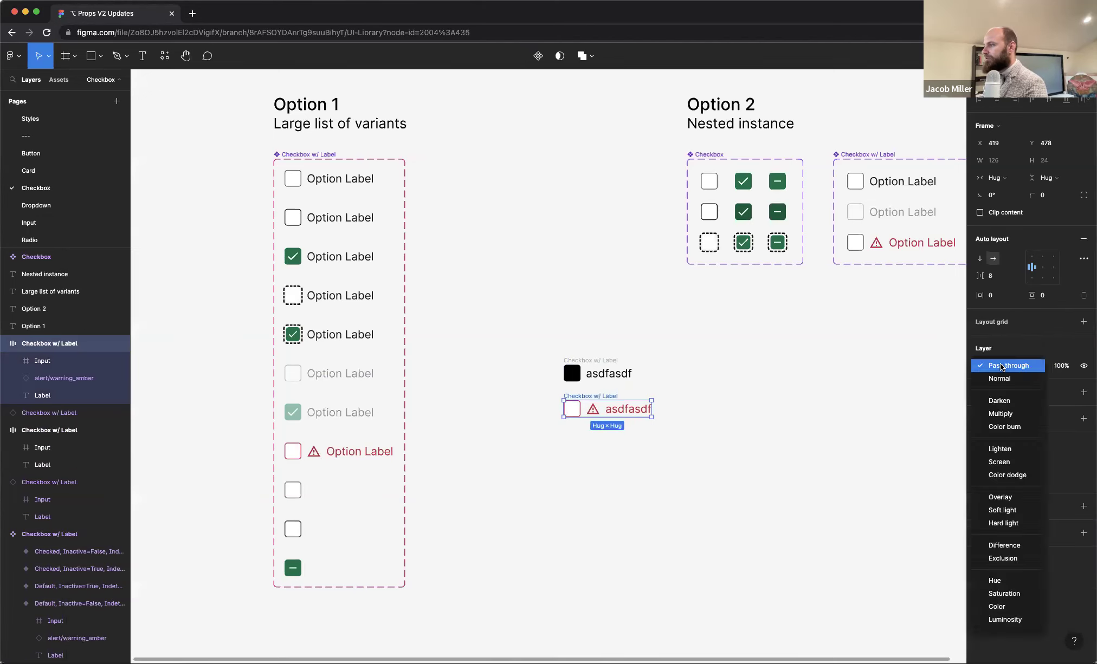
left_click(1005, 546)
left_click_drag(683, 445, 529, 334)
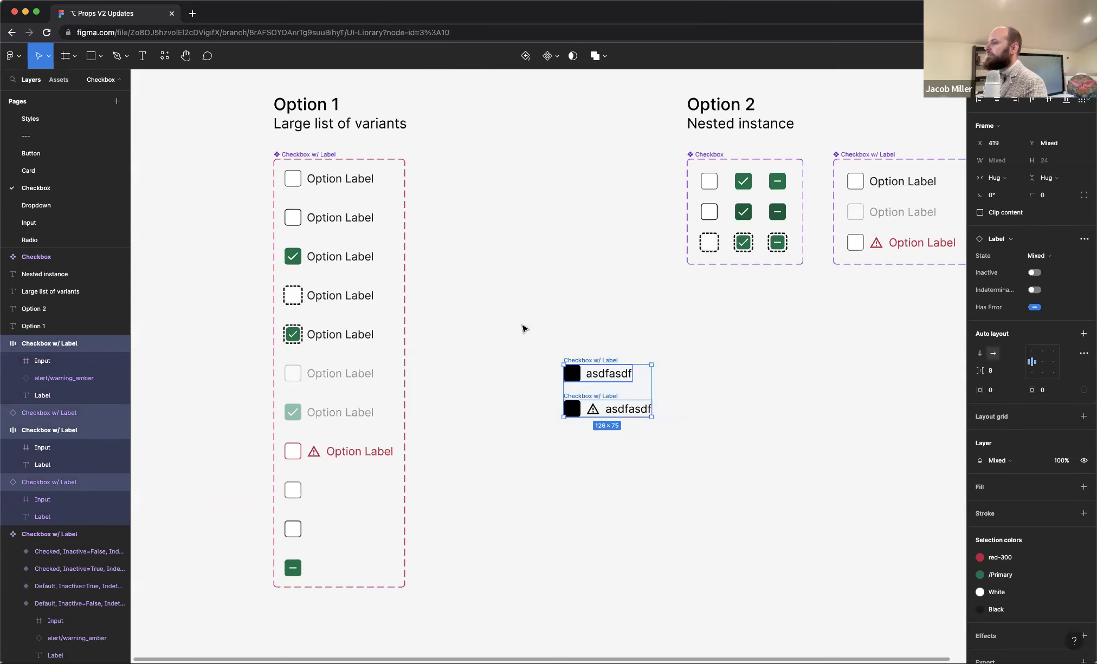
left_click(522, 324)
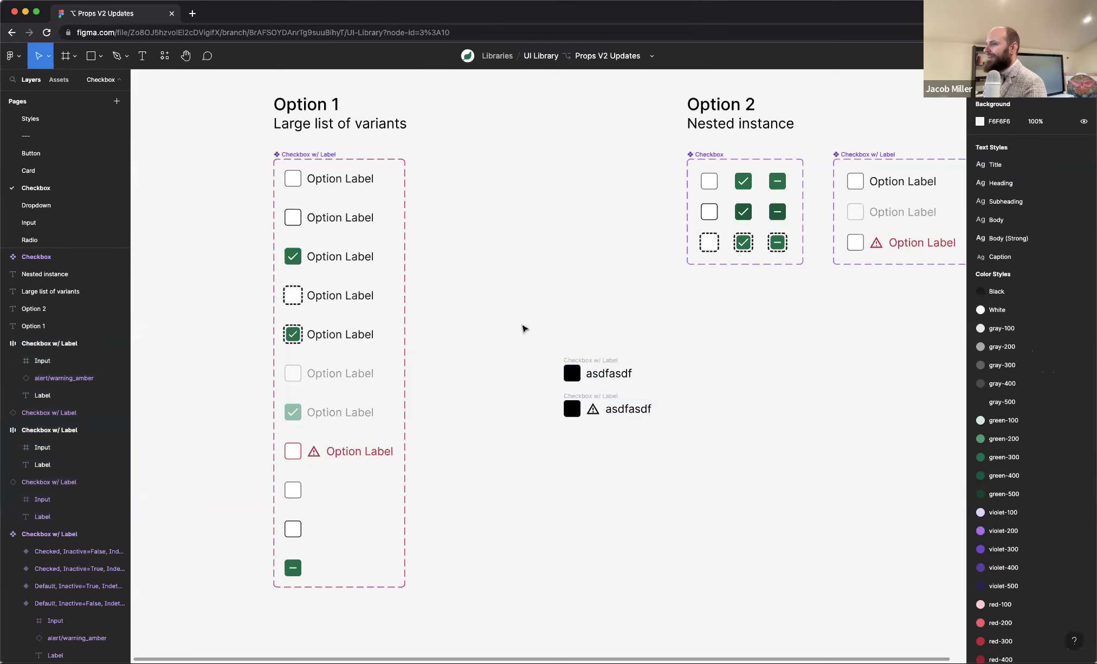
Step: Set the auto layout item spacing of Option 1's eight labelled checkbox variants to 15 and inspect the difference overlays on both test instances
left_click(319, 178)
left_click(336, 217, "shift")
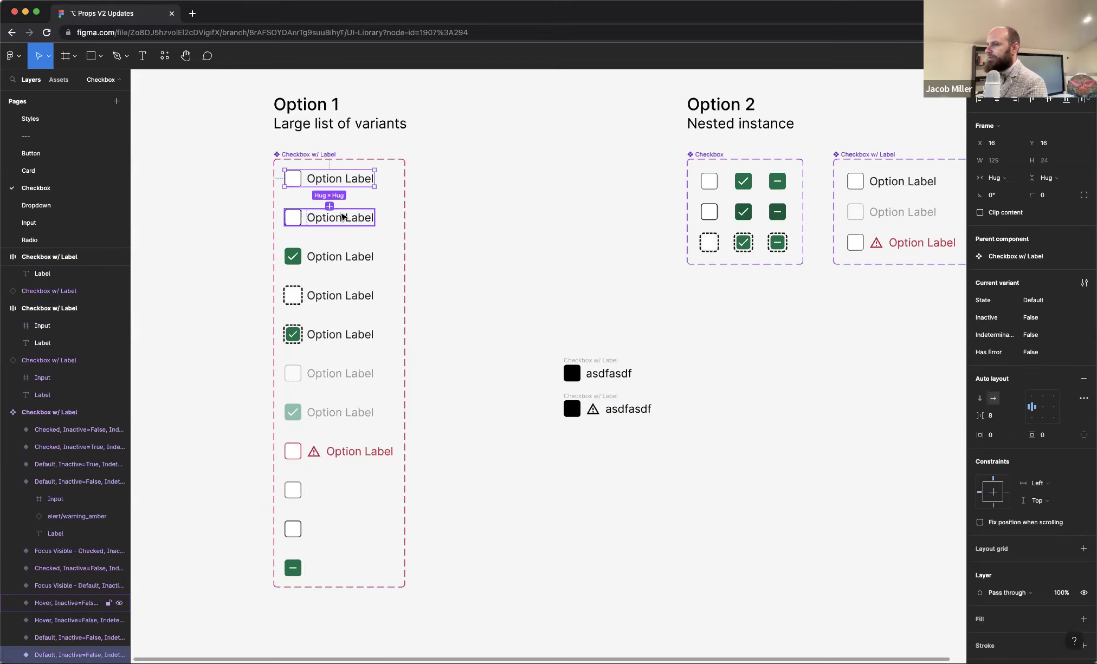
left_click(347, 262, "shift")
left_click(347, 302, "shift")
left_click(346, 341, "shift")
left_click(345, 380, "shift")
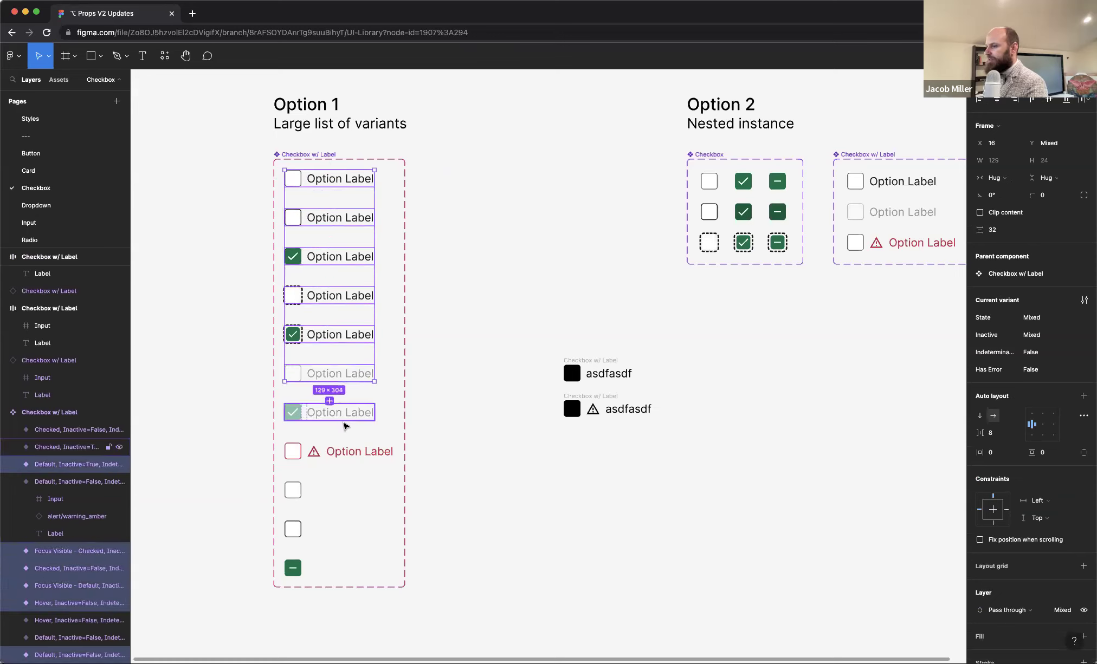
left_click(345, 425, "shift")
left_click(350, 452, "shift")
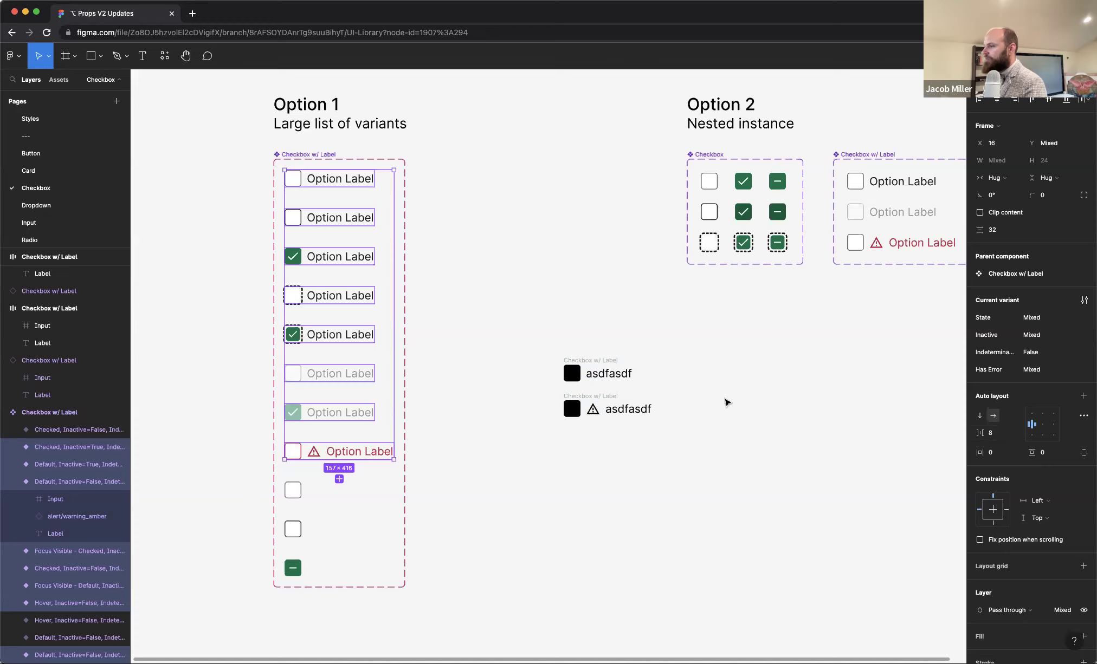
left_click_drag(982, 433, 988, 433)
scroll(619, 419, "up", 5)
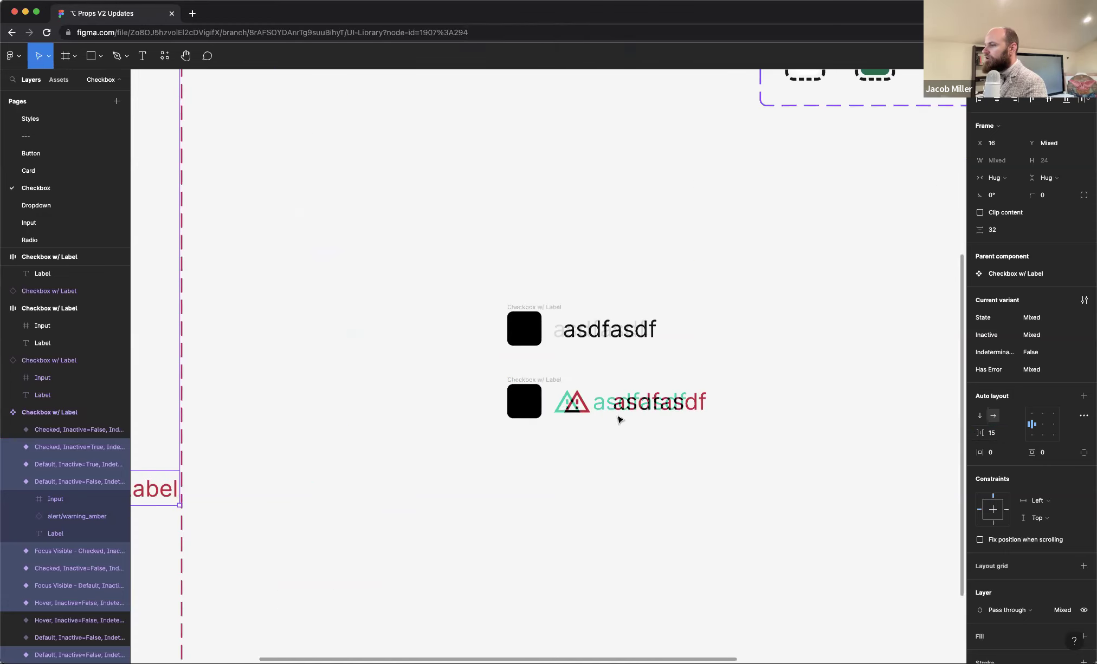
scroll(617, 417, "up", 3)
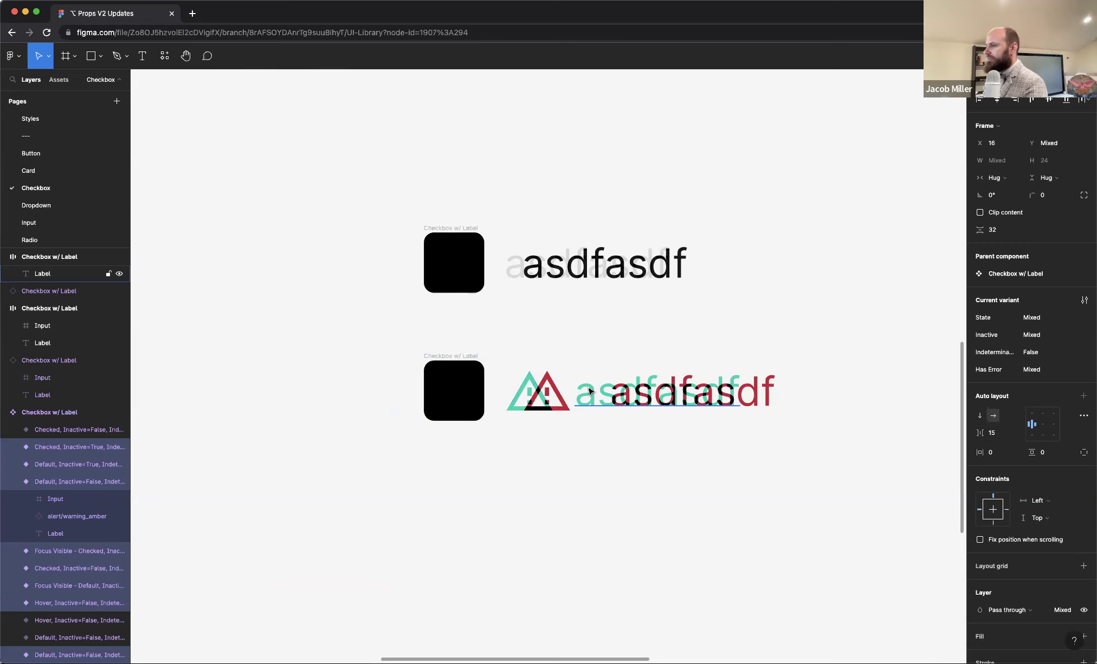
Step: Set the auto layout item spacing of Option 1's eight labelled checkbox variants to 8
scroll(589, 390, "down", 6)
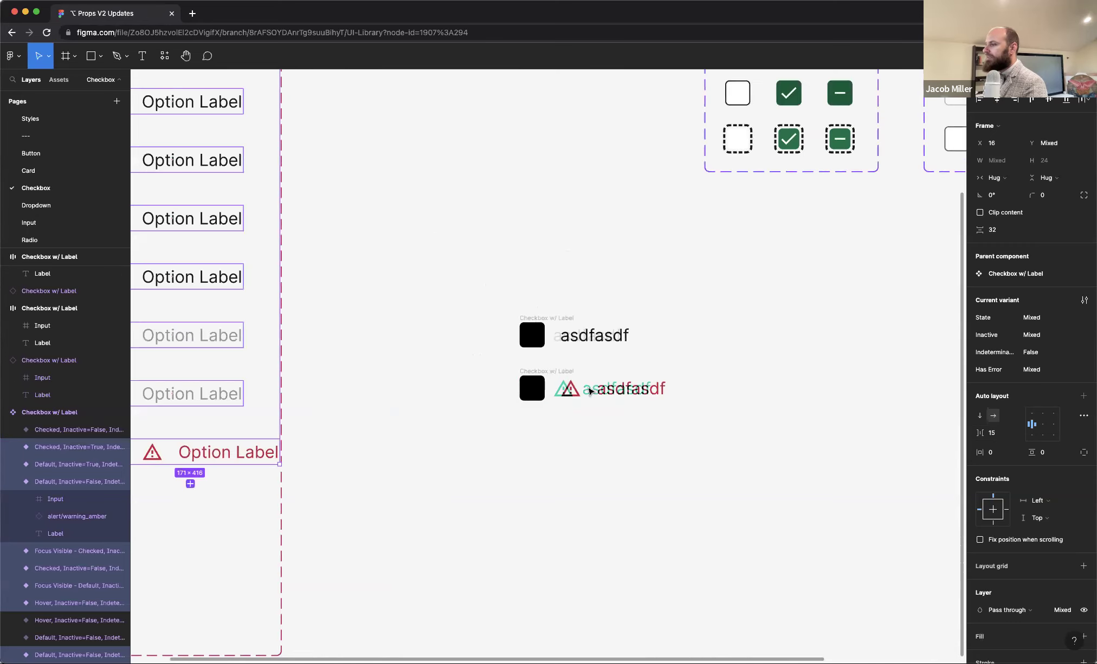
left_click_drag(465, 363, 531, 385)
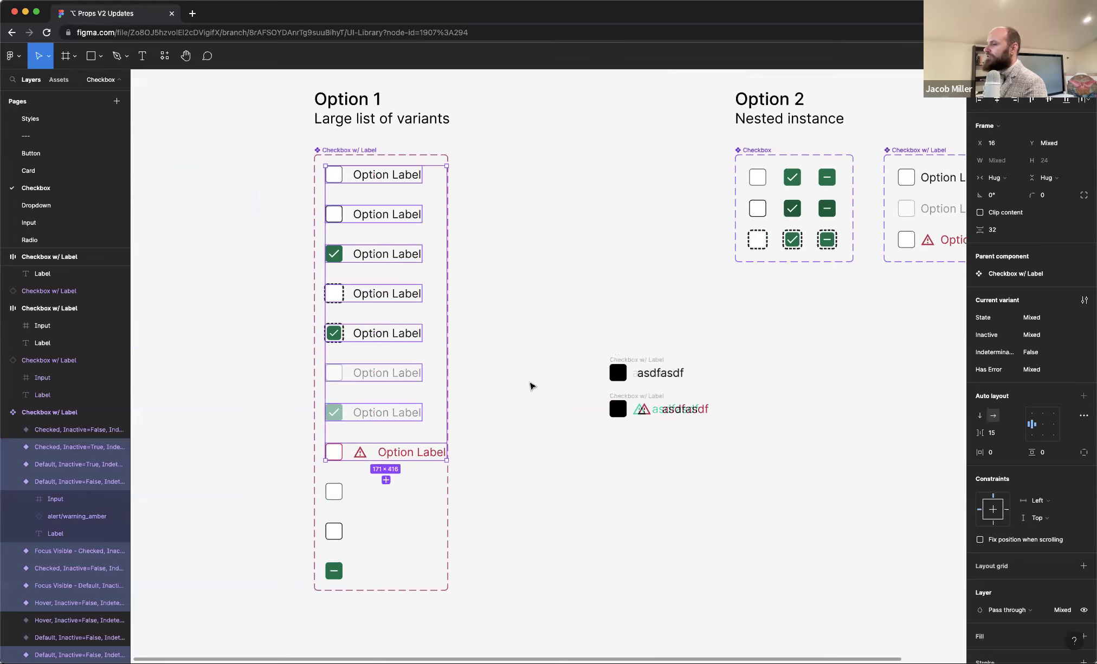
left_click_drag(980, 433, 1011, 438)
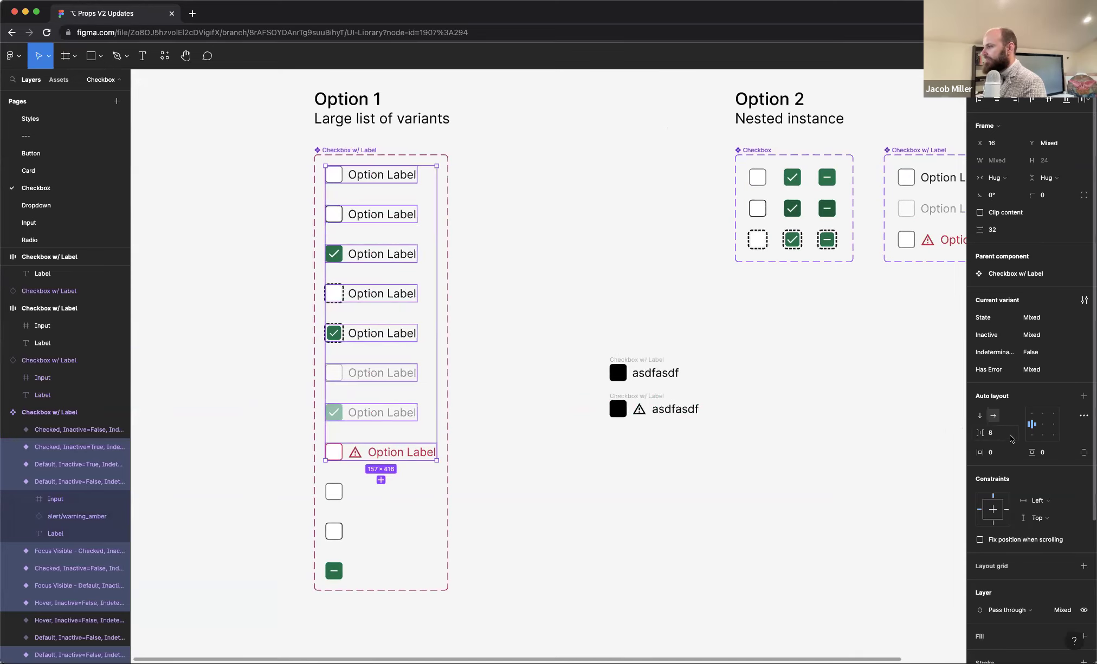
left_click(587, 331)
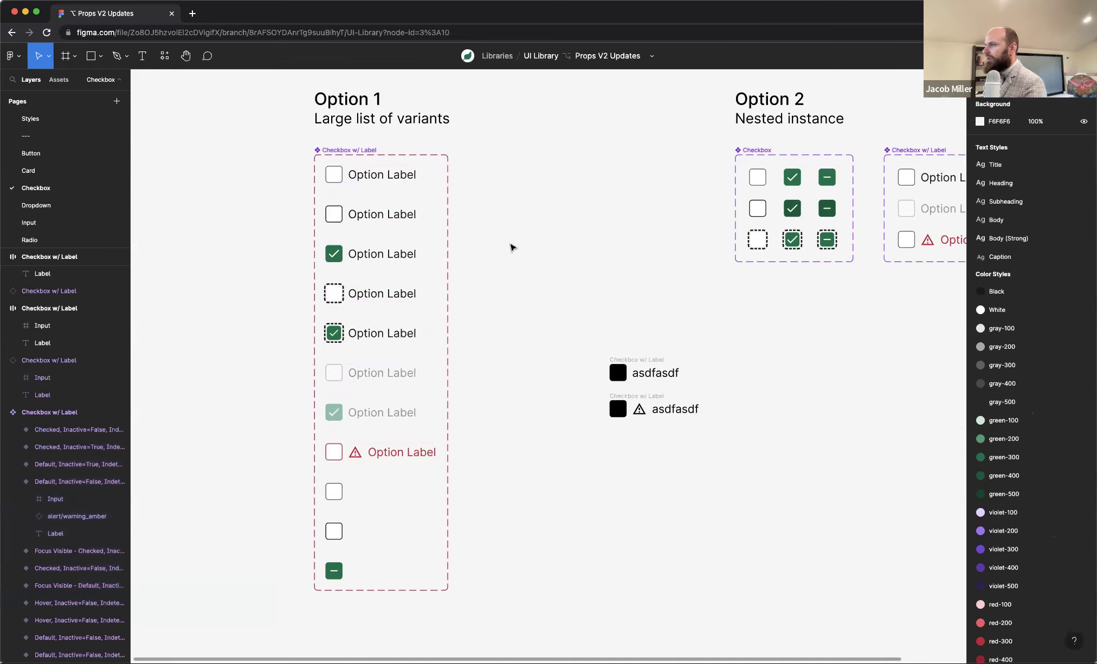
Step: Delete Option 1's labelled active variants for hover, checked, focus-visible default and focus-visible checked
double_click(336, 175)
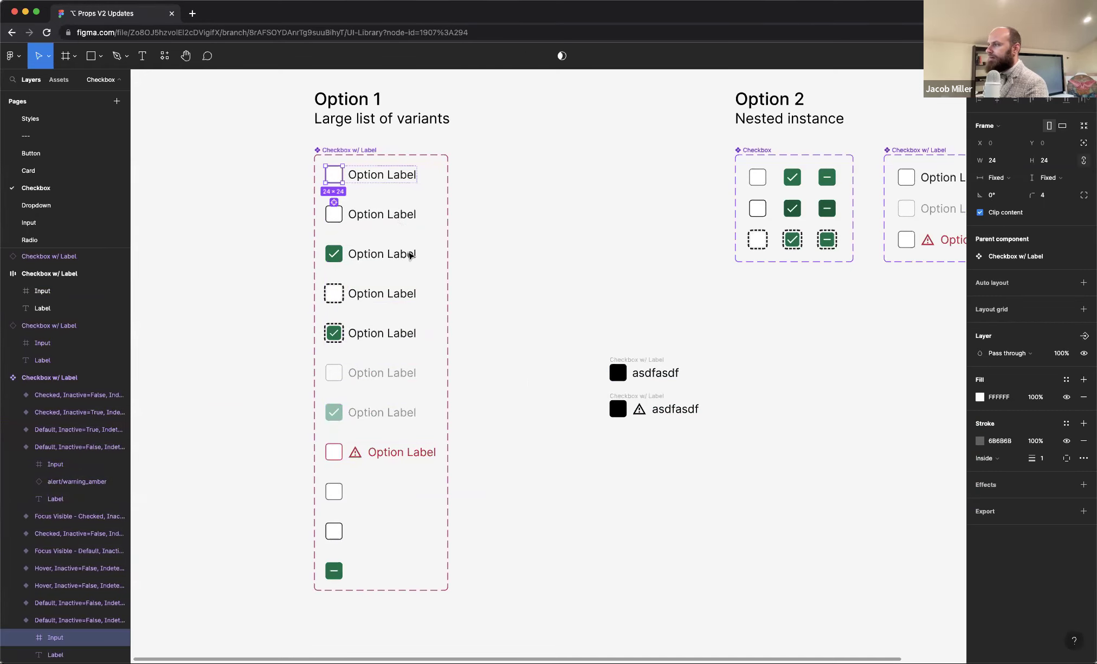
scroll(656, 269, "right", 5)
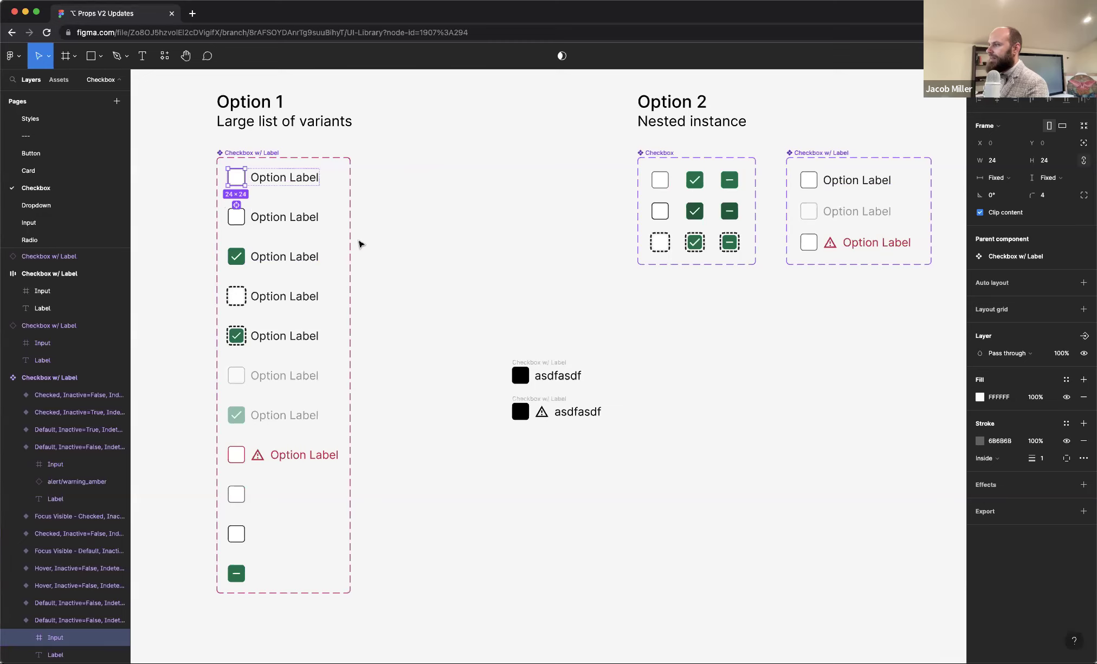
left_click_drag(355, 223, 402, 222)
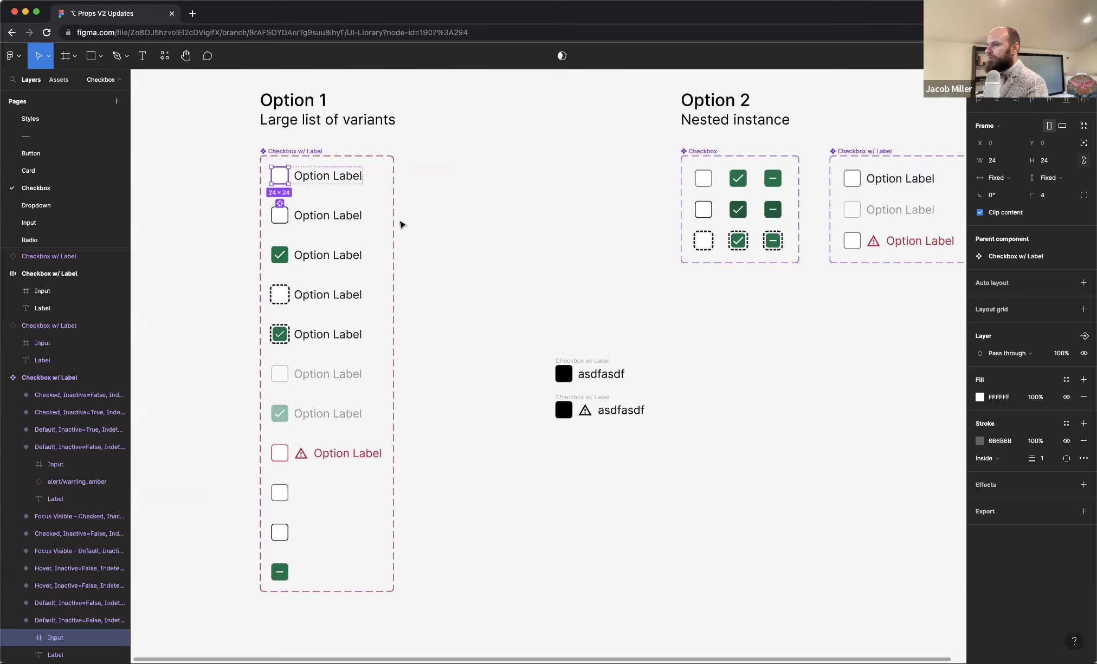
left_click(319, 216)
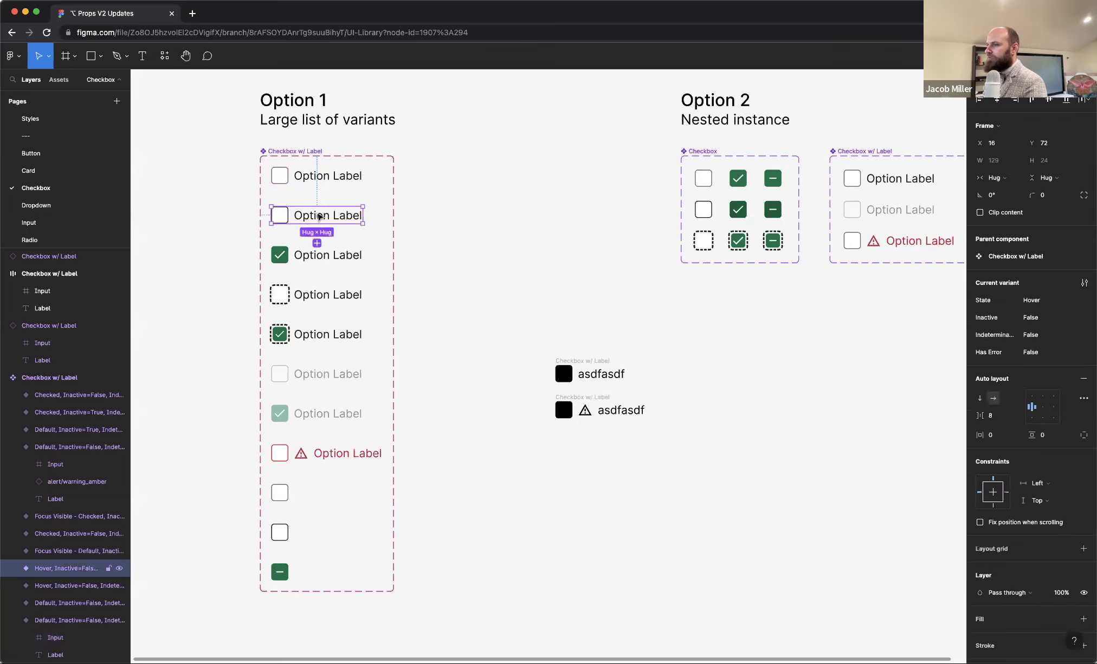
left_click(329, 254, "shift")
left_click(332, 295, "shift")
left_click(336, 333, "shift")
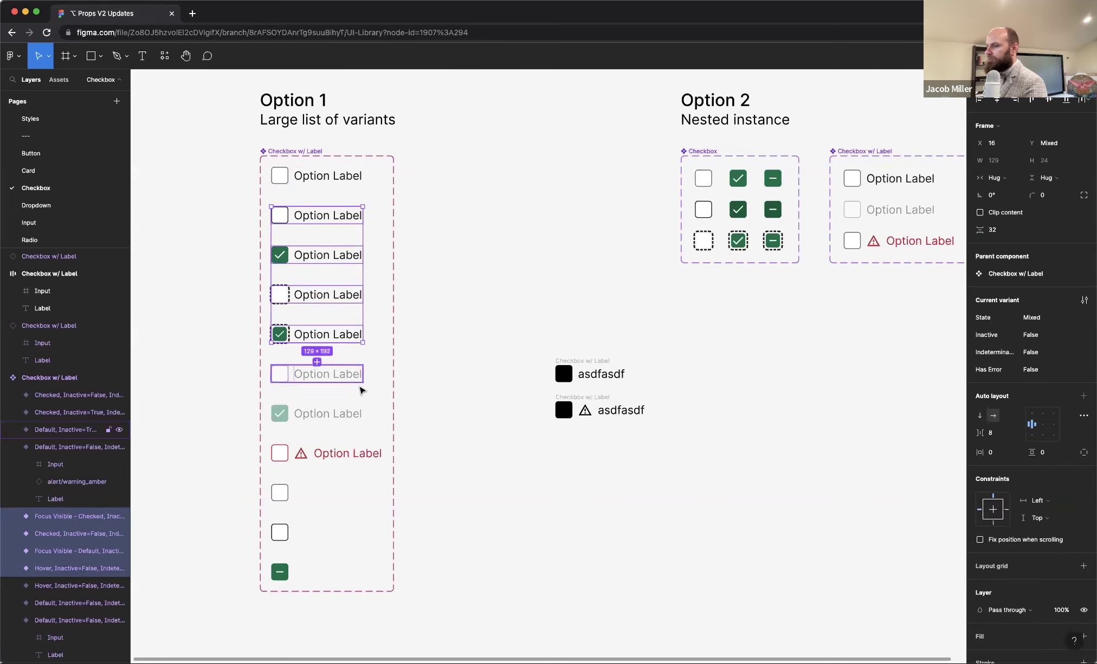
key("Delete")
Step: Delete Option 1's inactive checked variant and its three unlabelled checkbox variants
left_click(341, 416)
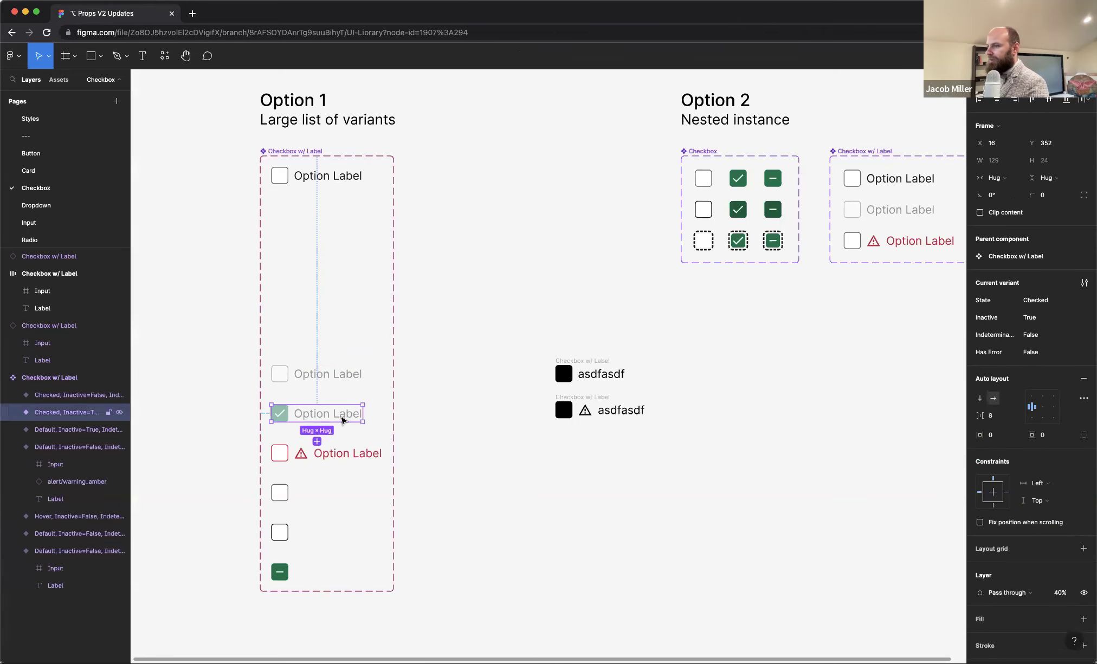
left_click(287, 494, "shift")
left_click(281, 533, "shift")
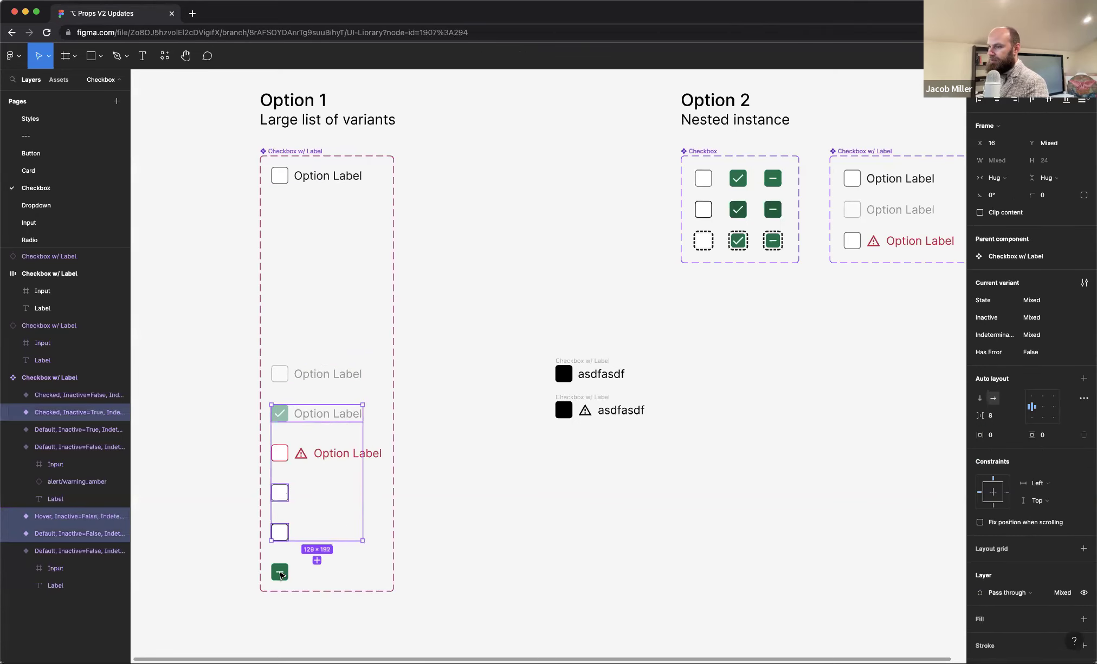
left_click(281, 572, "shift")
key("Delete")
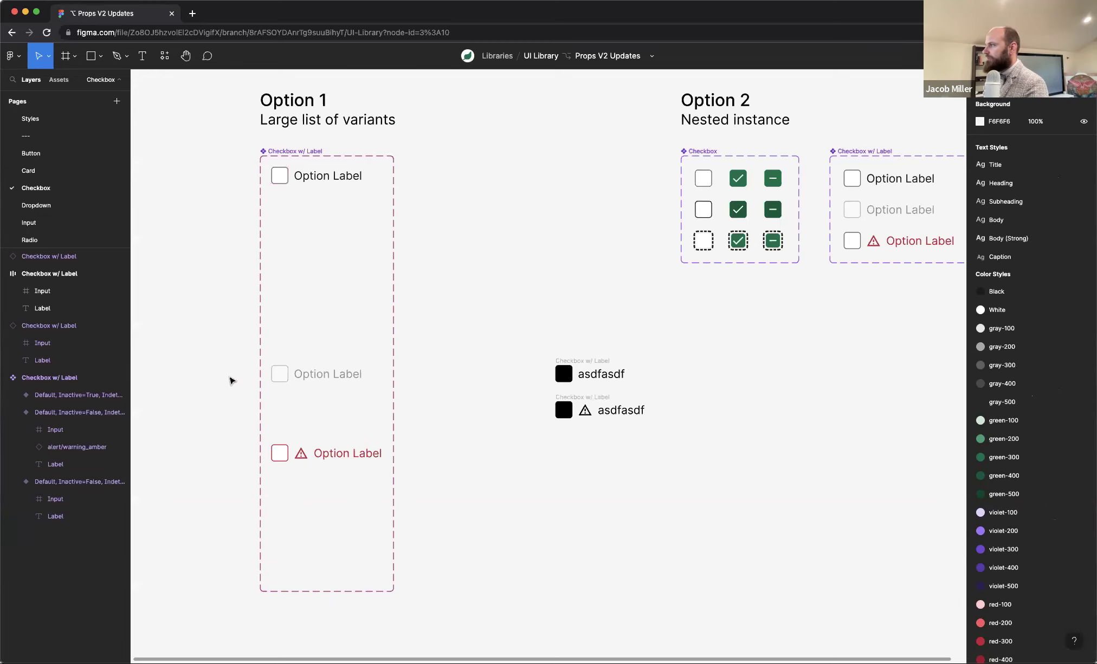
Step: Replace the Input frame in Option 1's default variant with a pasted instance of Option 2's default unchecked Checkbox, placed before the label
left_click(703, 180)
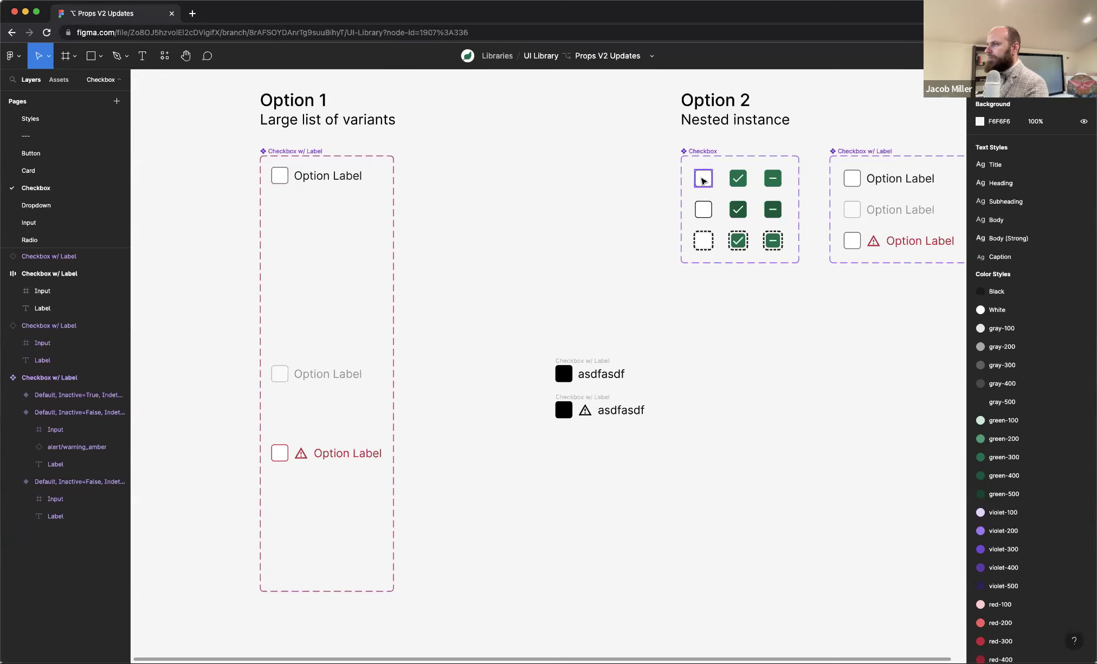
left_click(315, 177)
key("super+v")
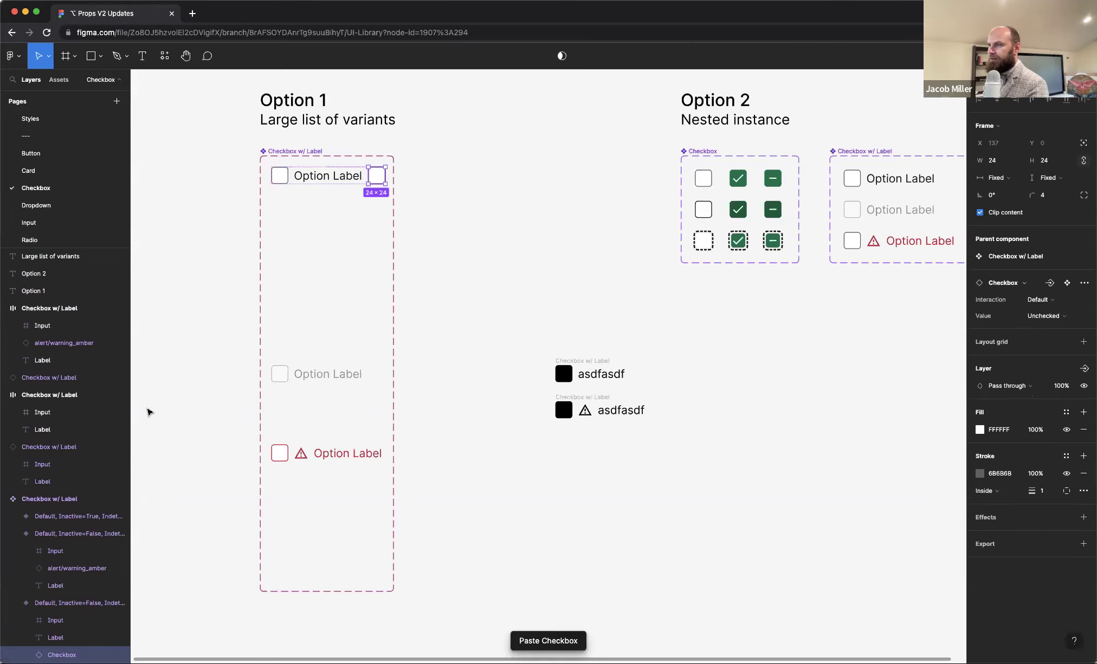
key("Left")
left_click(280, 176)
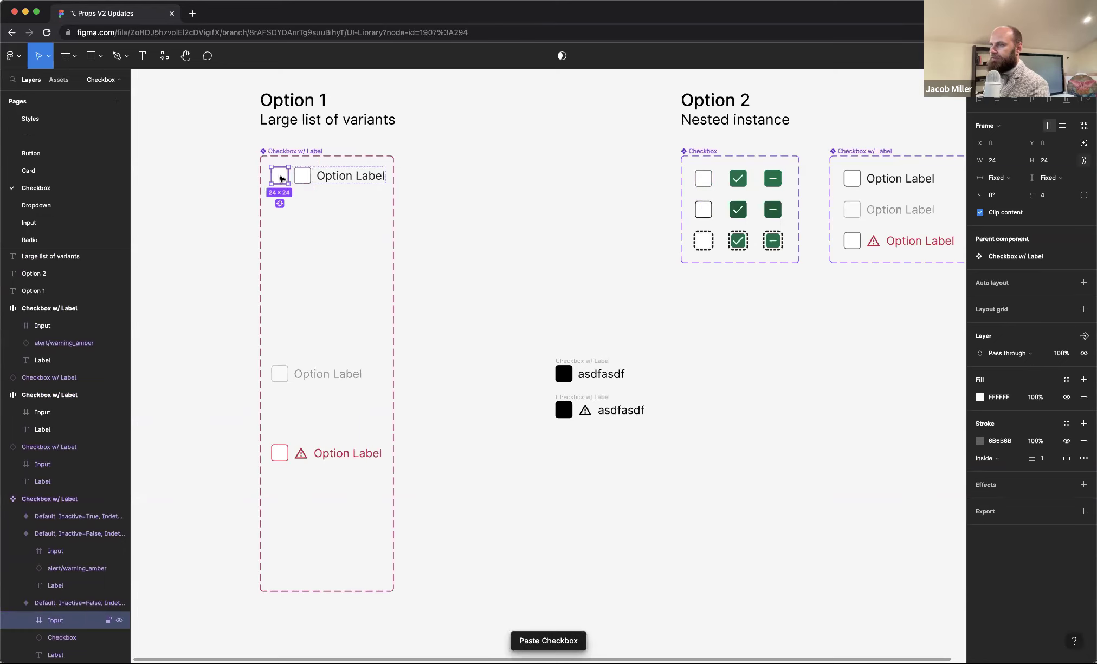
key("Delete")
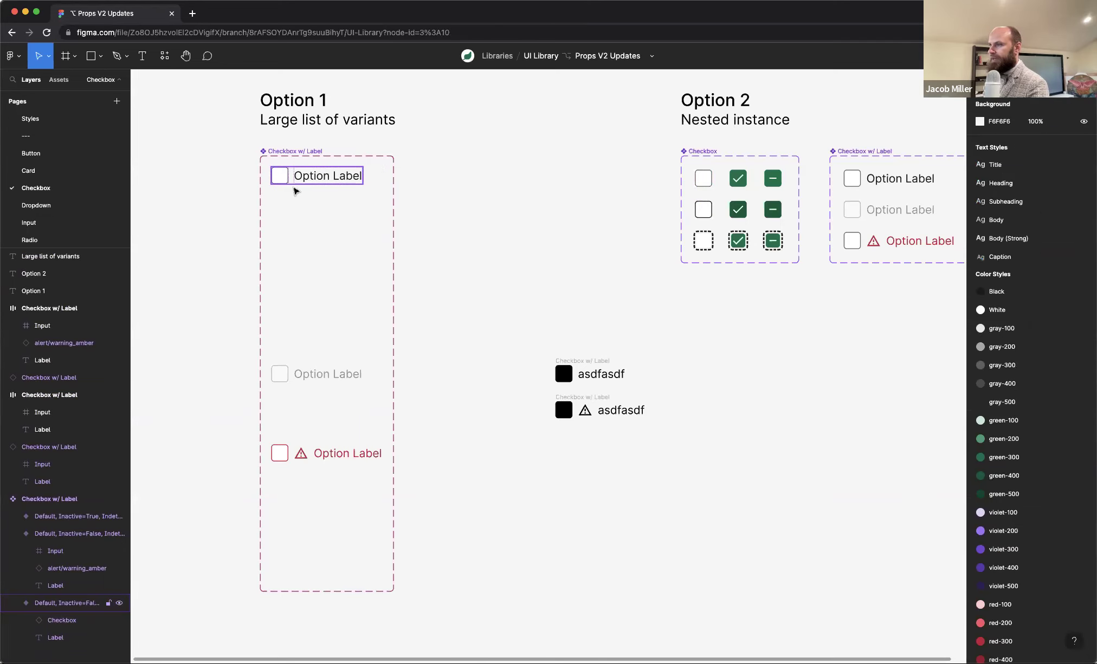
Step: Replace the Input frame in Option 1's inactive variant with a pasted Checkbox instance placed before the label
left_click(311, 381)
key("super+v")
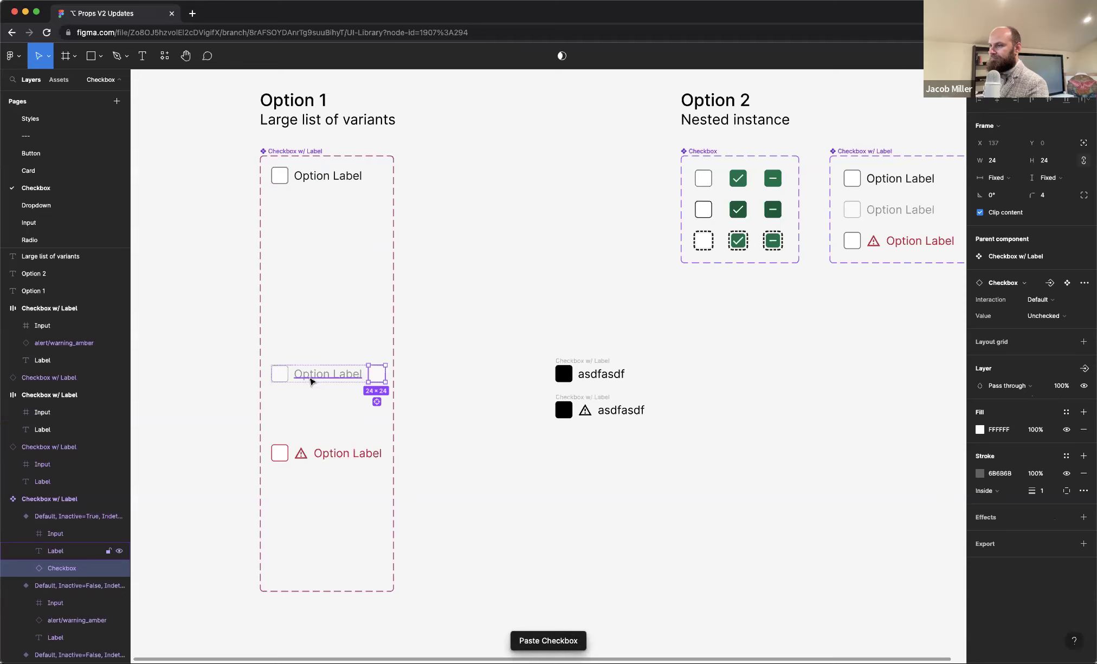
key("Left")
left_click(283, 376)
key("Delete")
Step: Replace the Input frame in Option 1's error variant with a pasted Checkbox instance placed before the warning icon
left_click(338, 459)
key("super+v")
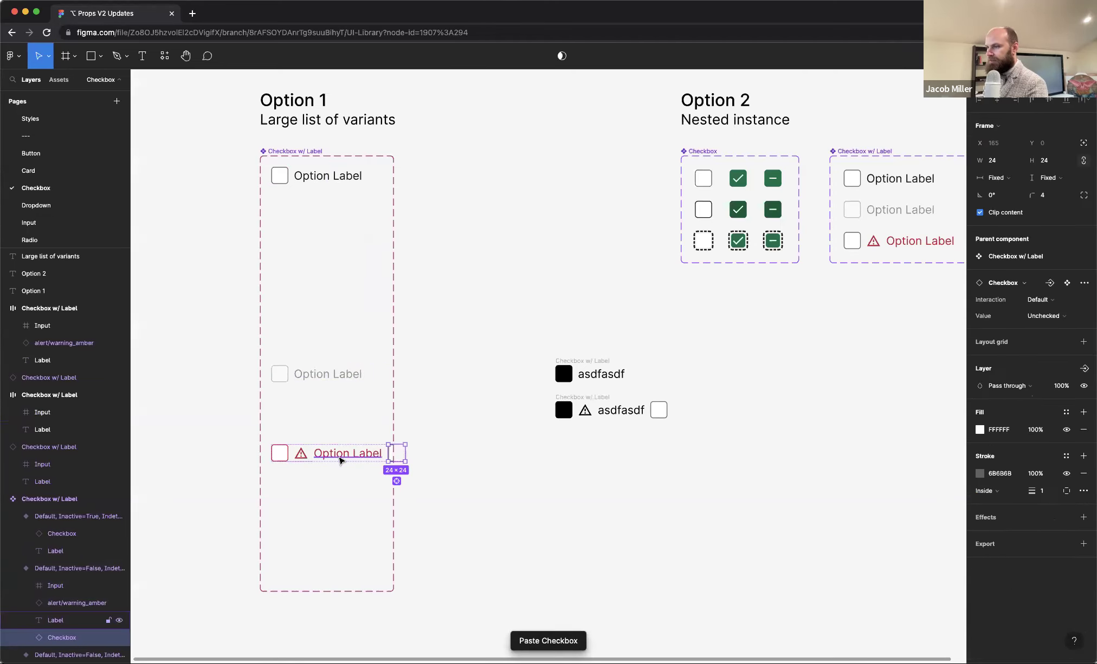
key("Left")
key("Left")
left_click(278, 455)
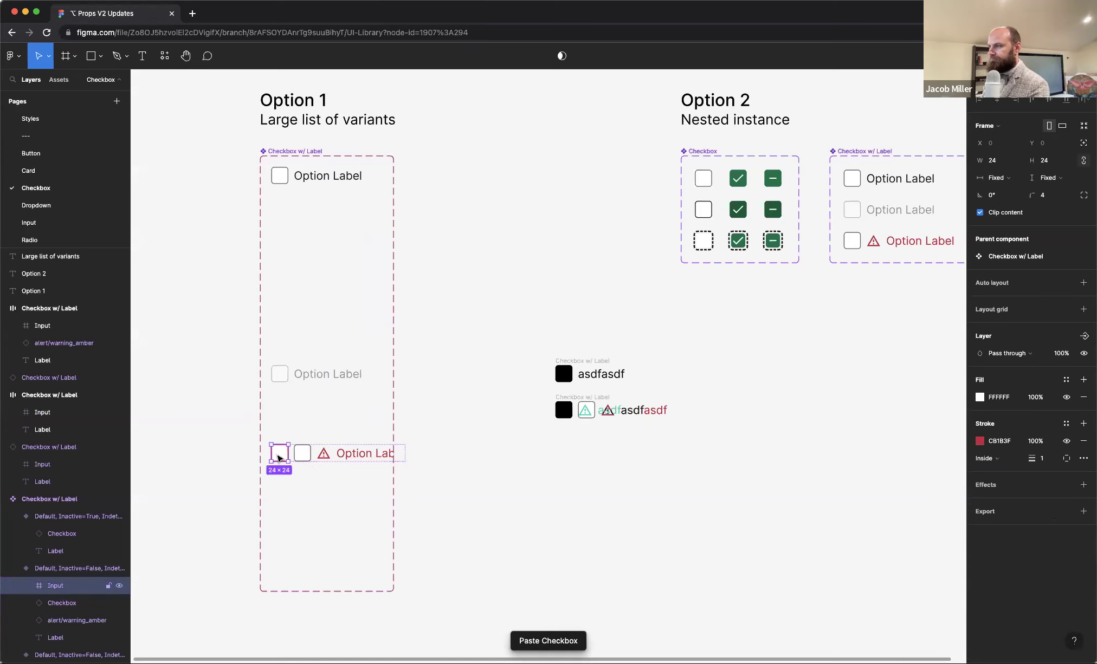
key("Delete")
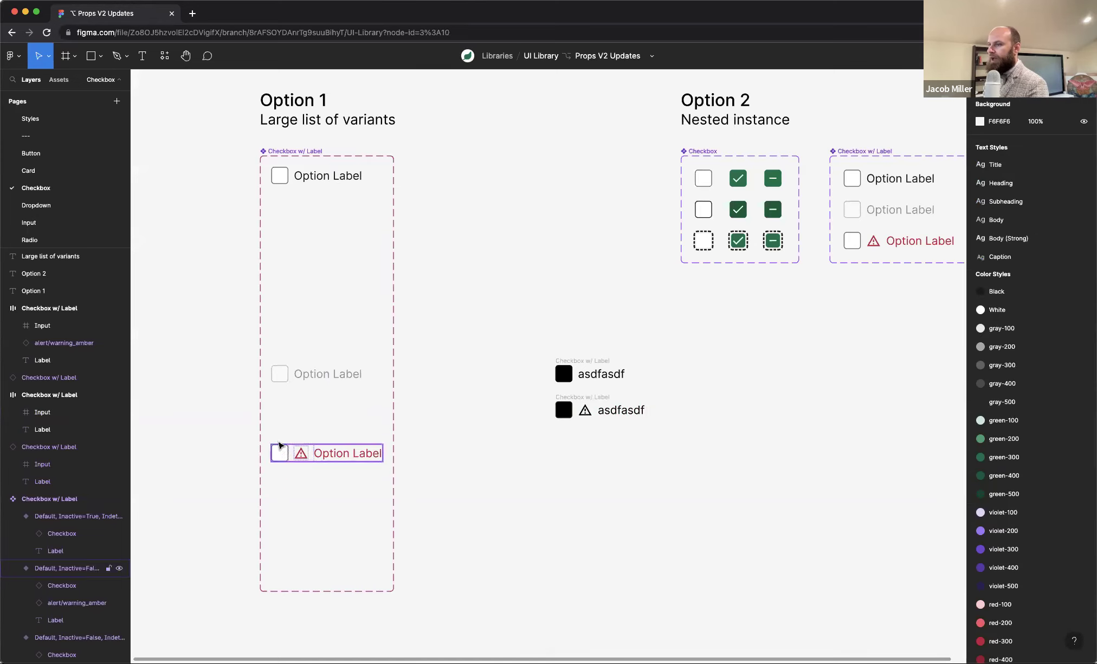
Step: Examine the difference overlays on both test instances and compare the error instance's checkbox outline with Option 1's error variant
scroll(567, 413, "up", 5)
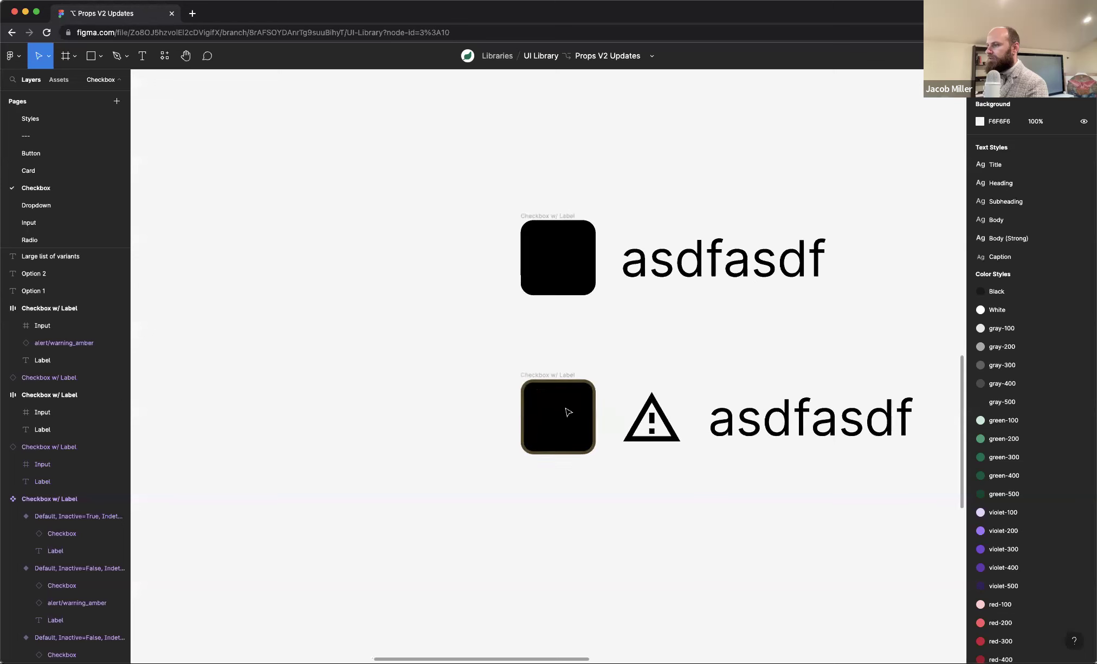
scroll(568, 413, "up", 2)
left_click(606, 417)
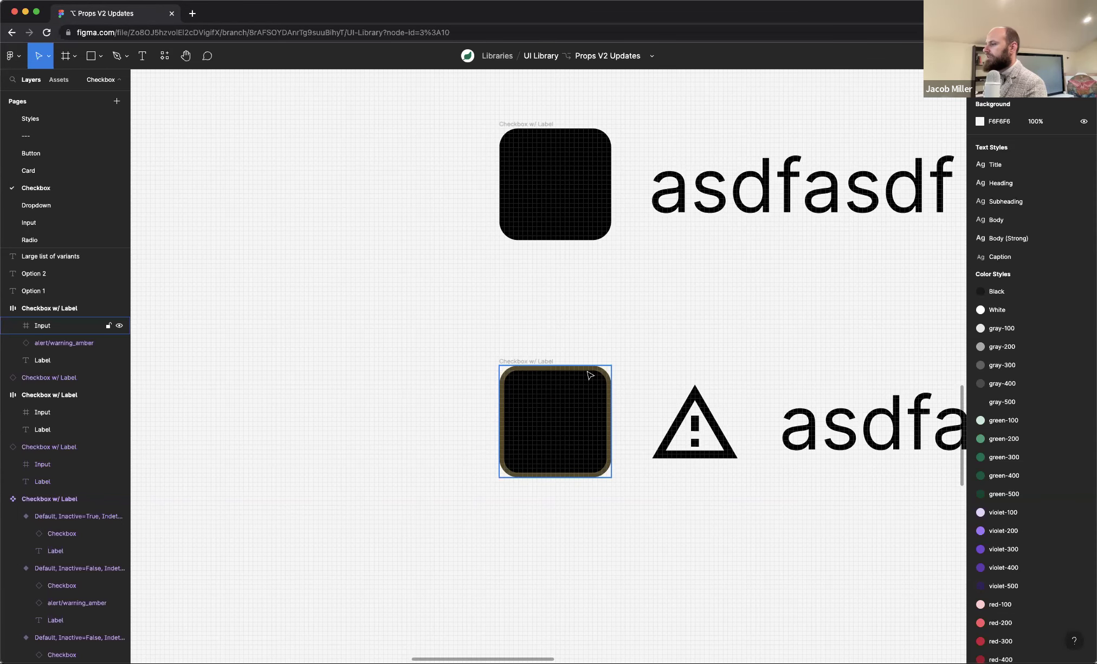
scroll(590, 375, "down", 3)
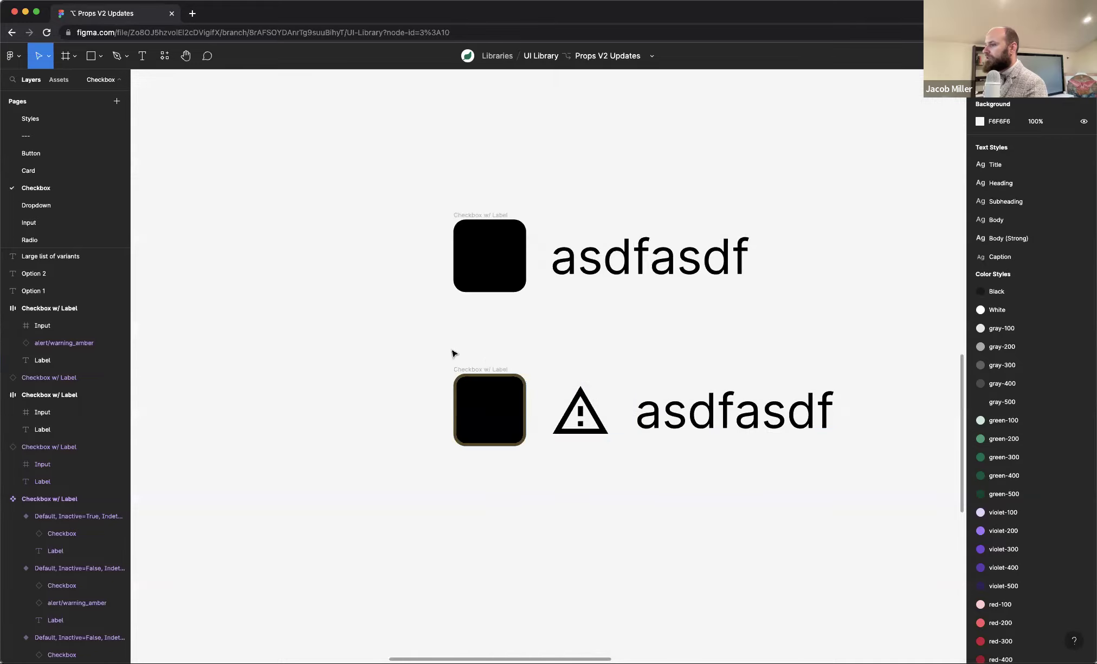
scroll(445, 358, "left", 2)
scroll(404, 356, "down", 5)
scroll(698, 361, "left", 10)
scroll(483, 291, "up", 3)
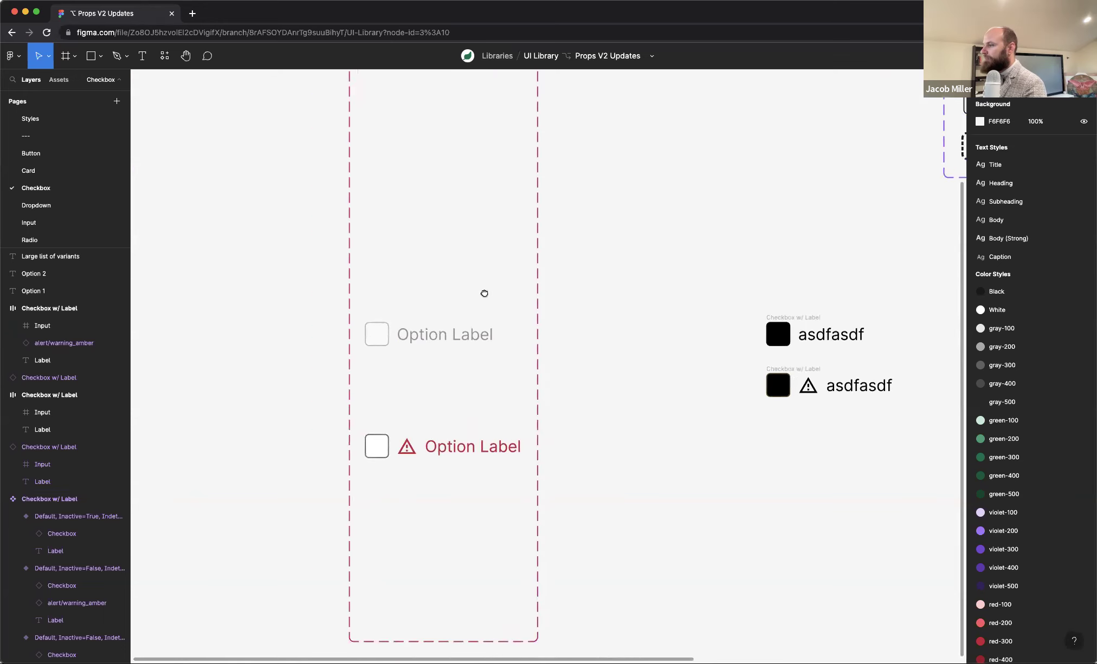
scroll(461, 367, "down", 1)
scroll(463, 364, "down", 2)
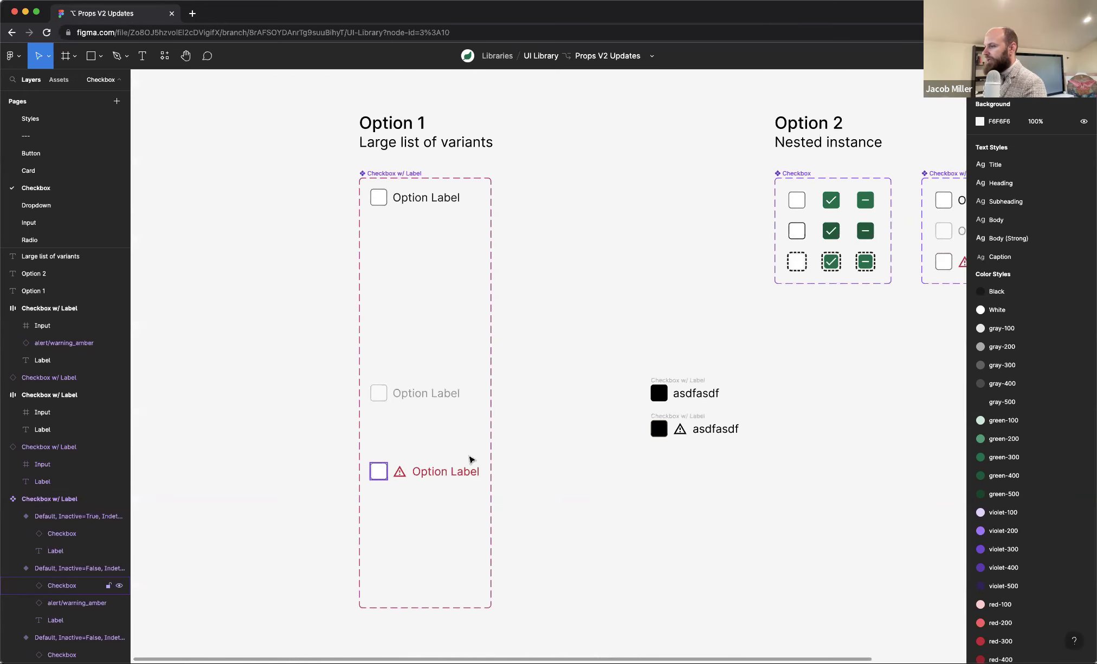
left_click(648, 431)
scroll(650, 431, "up", 5)
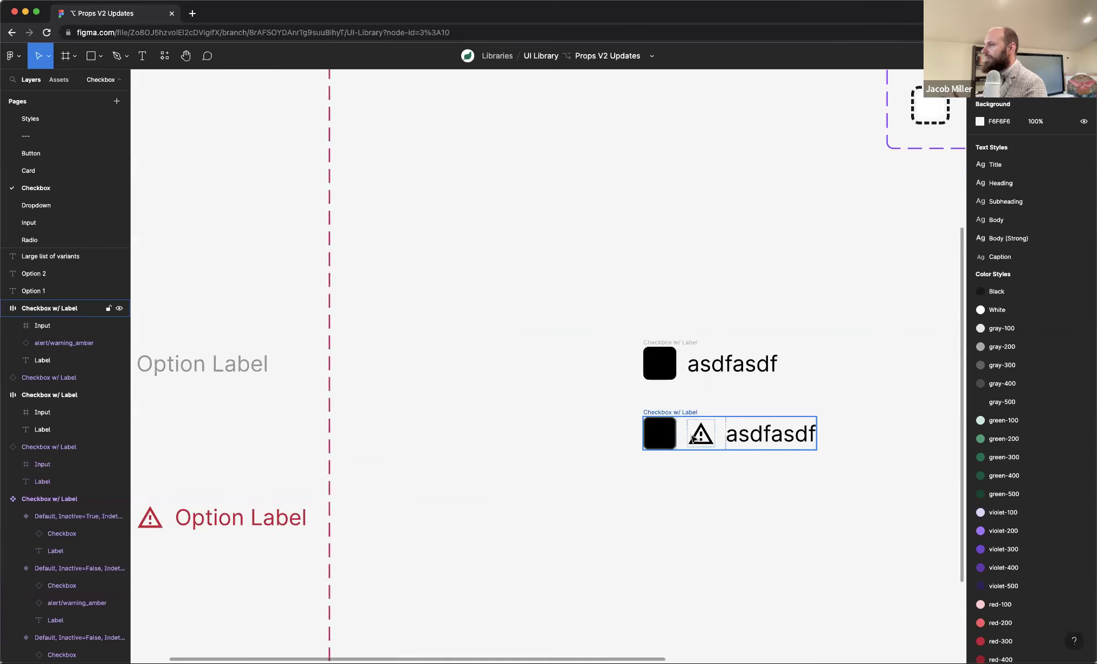
left_click(545, 396)
scroll(545, 397, "down", 5)
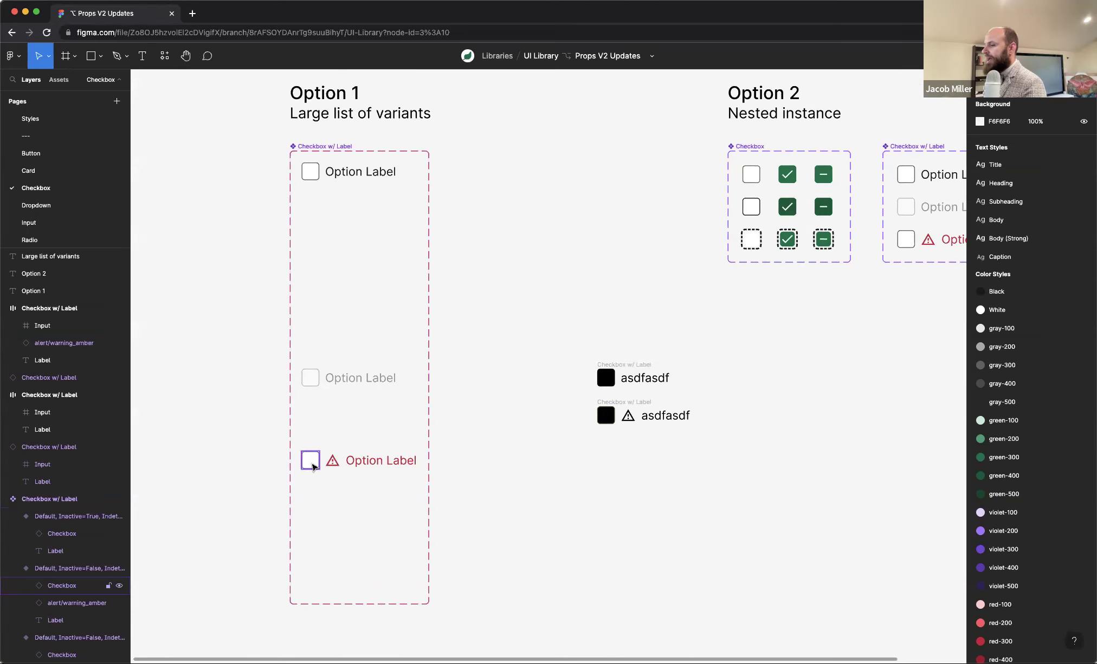
scroll(601, 252, "down", 5)
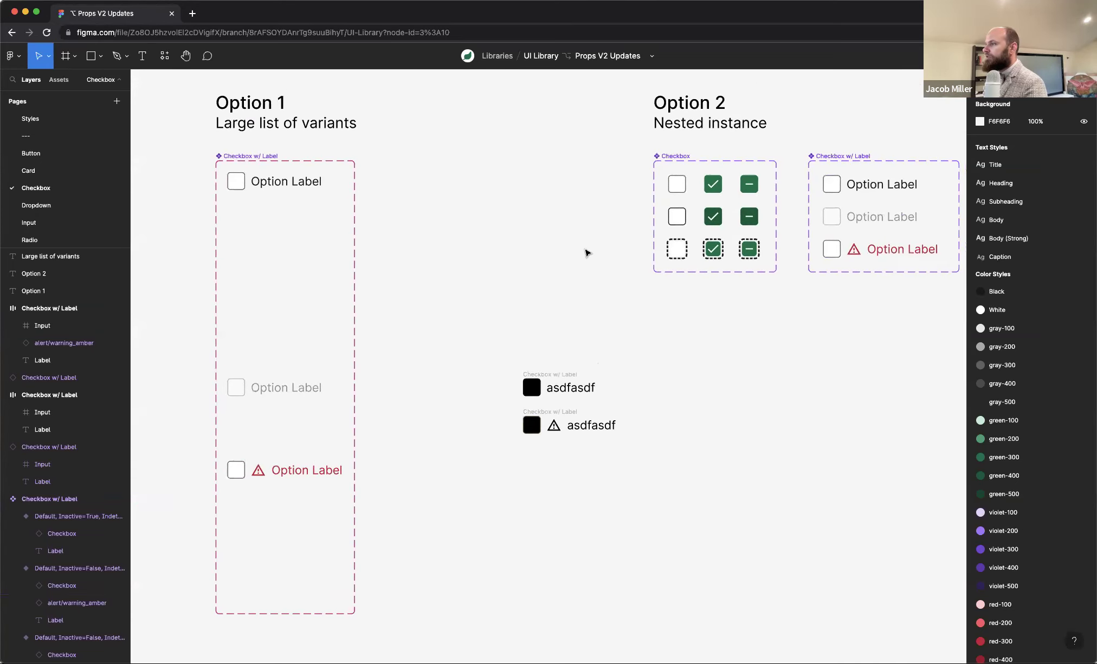
left_click_drag(534, 285, 631, 389)
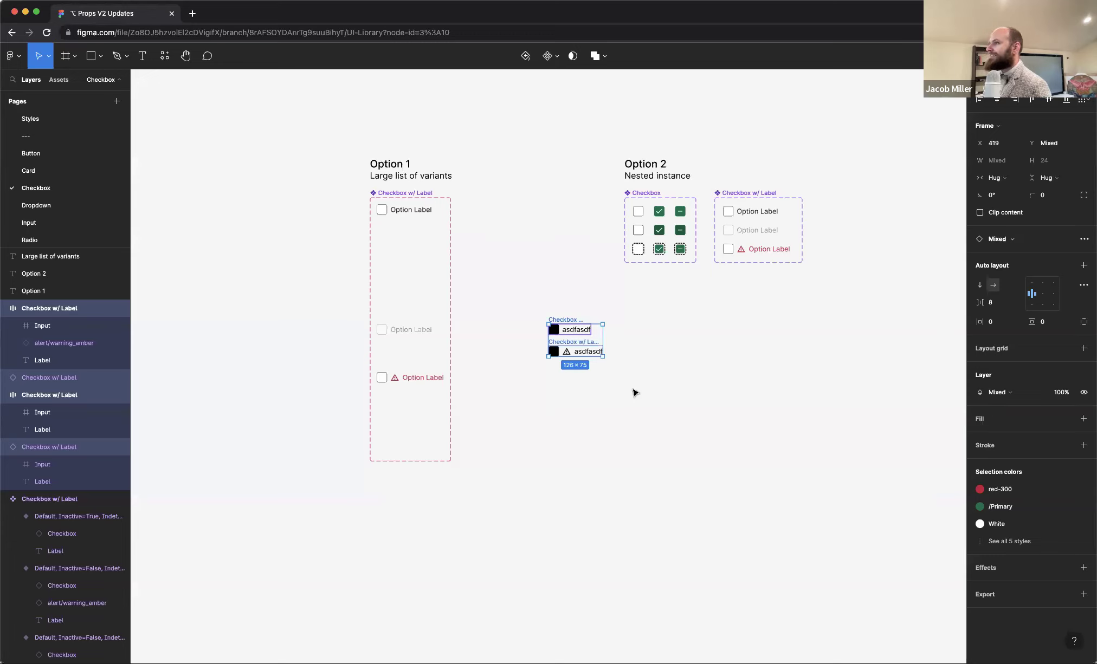
left_click(666, 382)
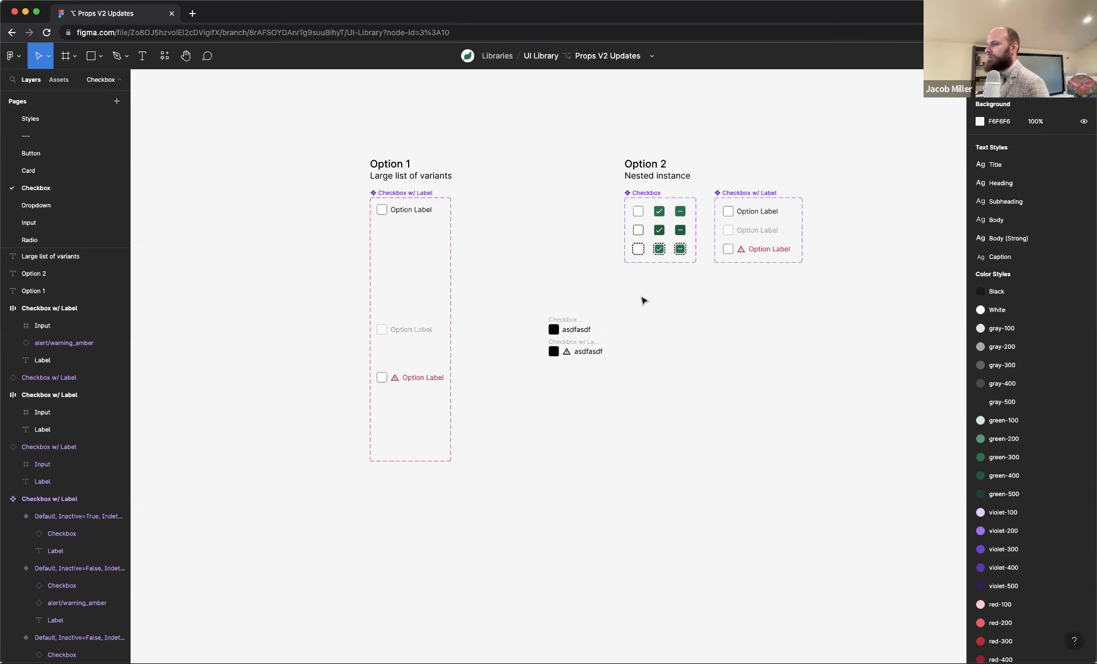
left_click_drag(635, 292, 542, 384)
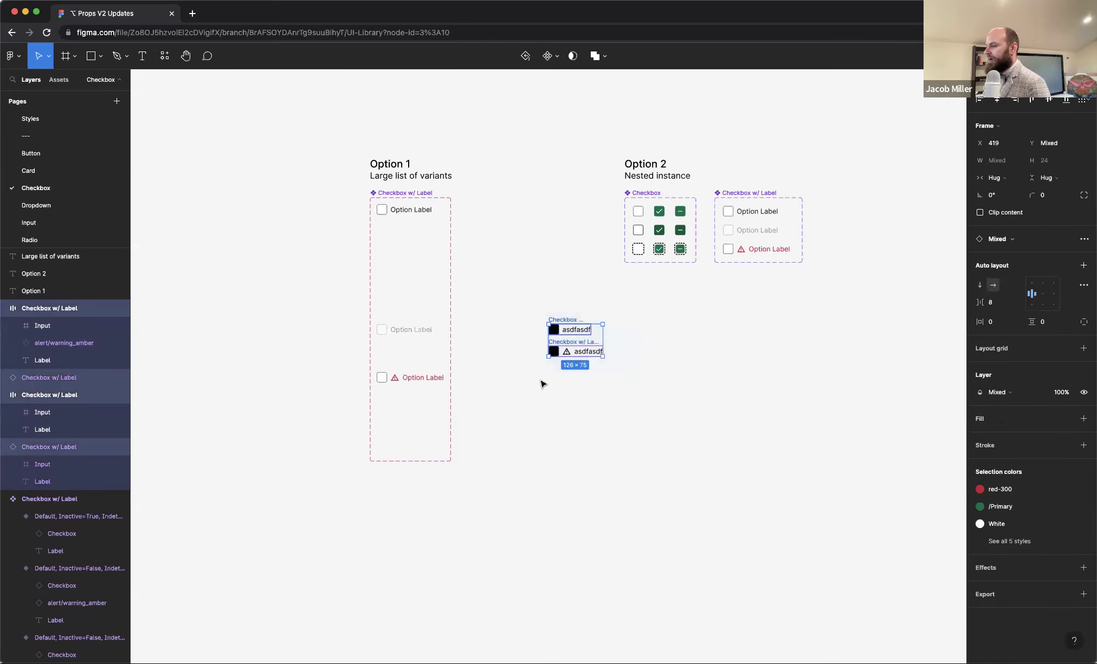
left_click(635, 387)
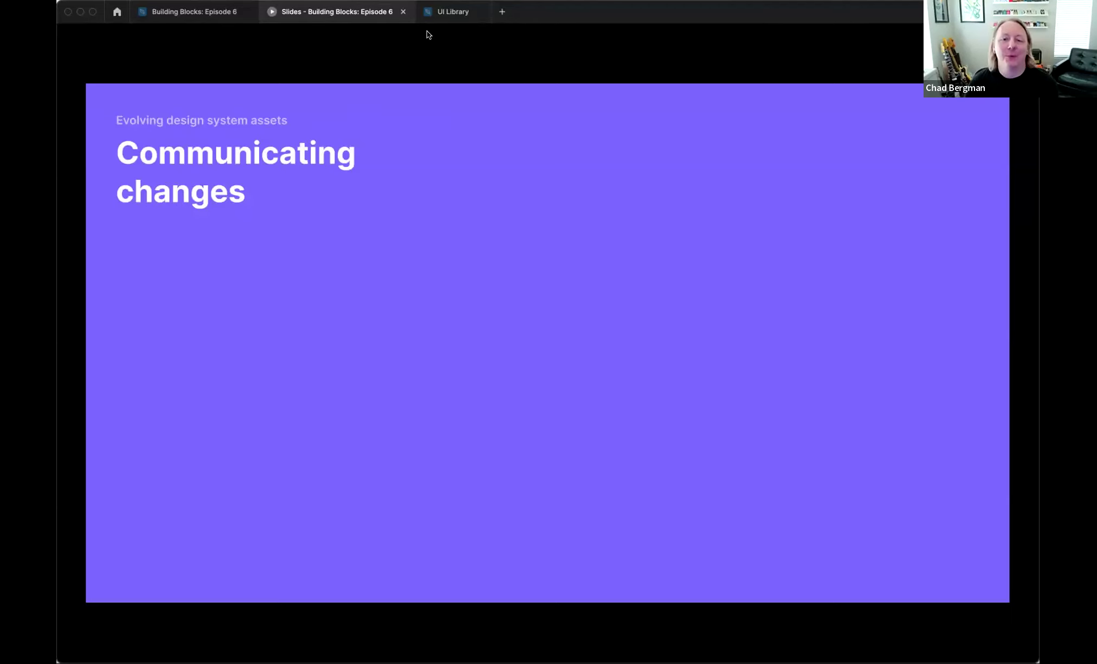
Step: Switch to the UI Library file and view both checkbox options on its Checkbox page
left_click(452, 13)
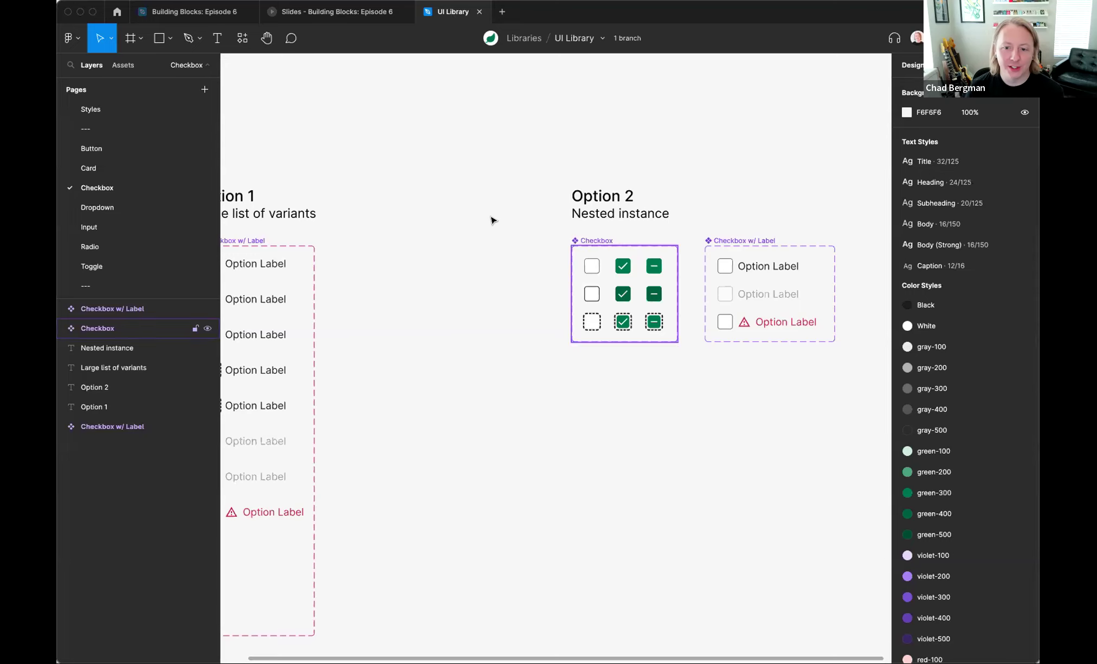
left_click(623, 38)
left_click(672, 208)
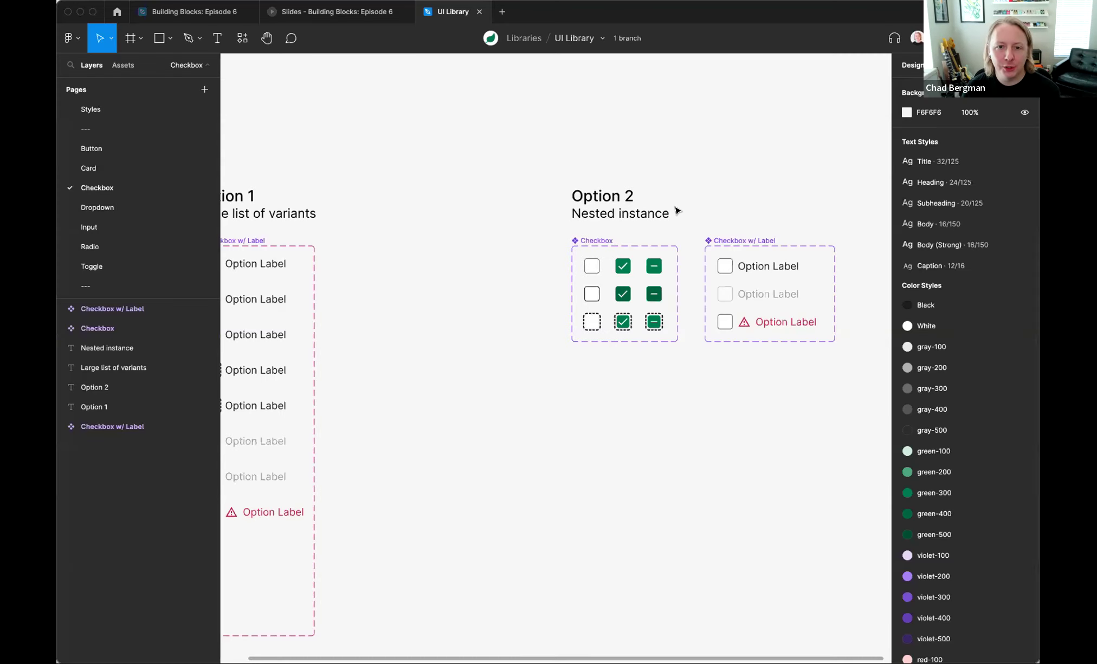
scroll(644, 189, "down", 3)
scroll(645, 188, "left", 5)
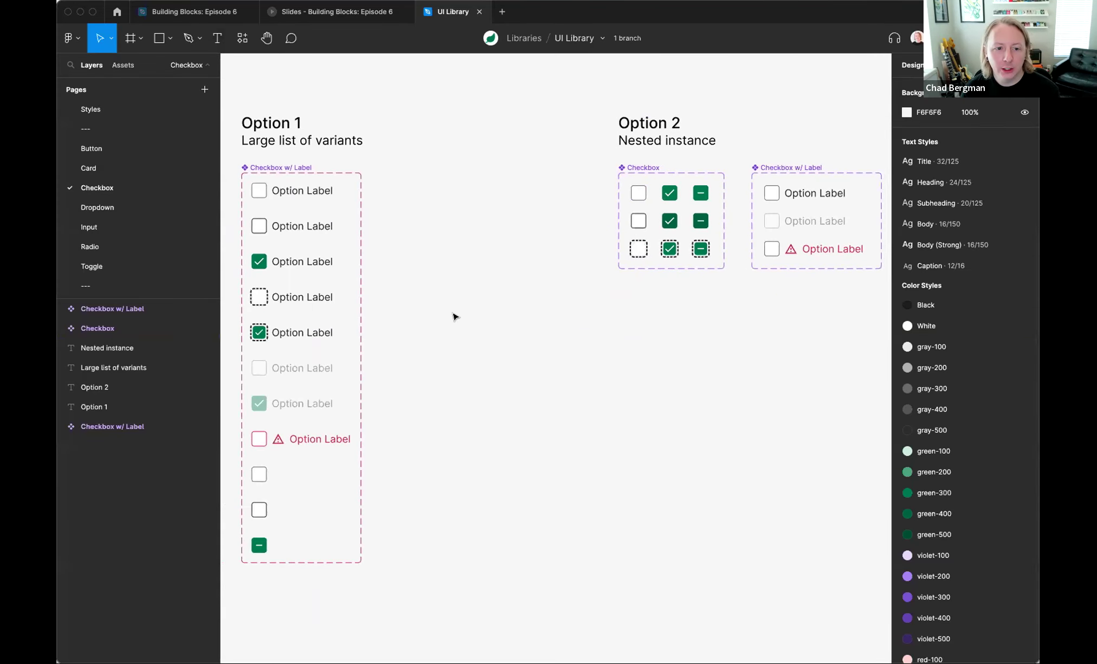
Step: Open the Props V2 Updates branch of the UI Library and show its Checkbox page with both options
scroll(699, 414, "down", 3)
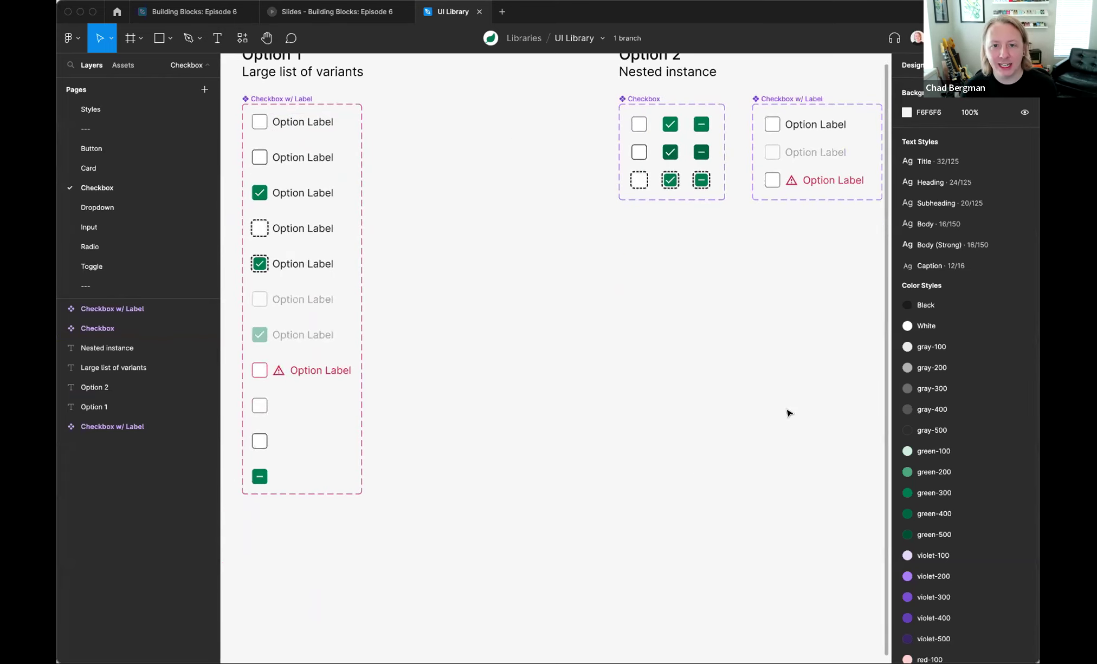
scroll(536, 463, "up", 3)
scroll(537, 464, "left", 2)
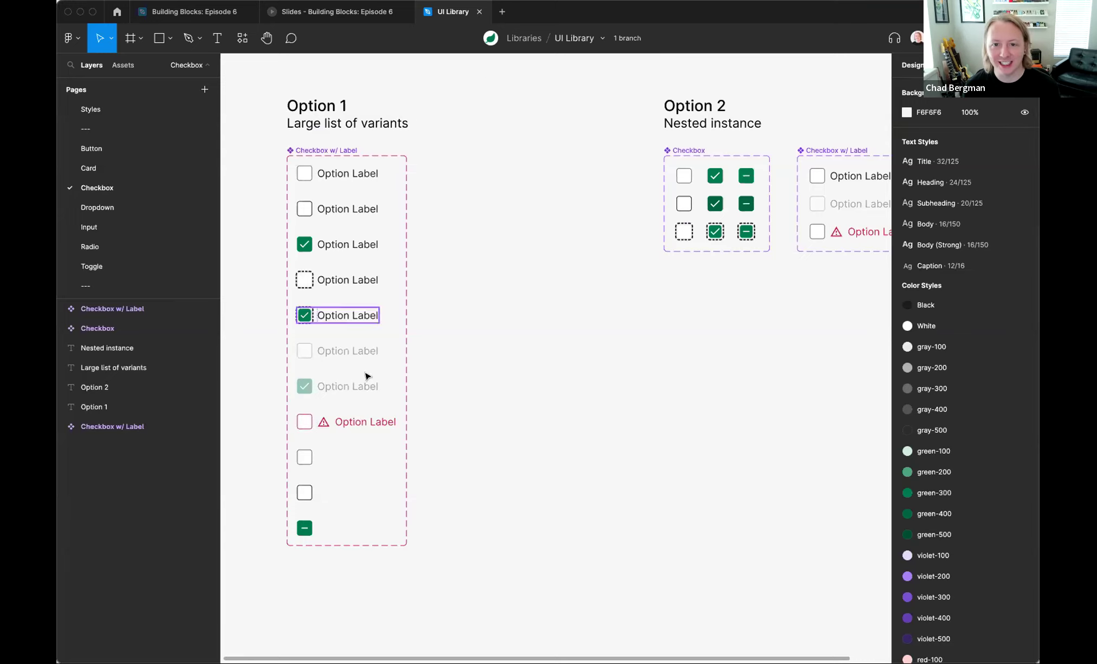
left_click(620, 37)
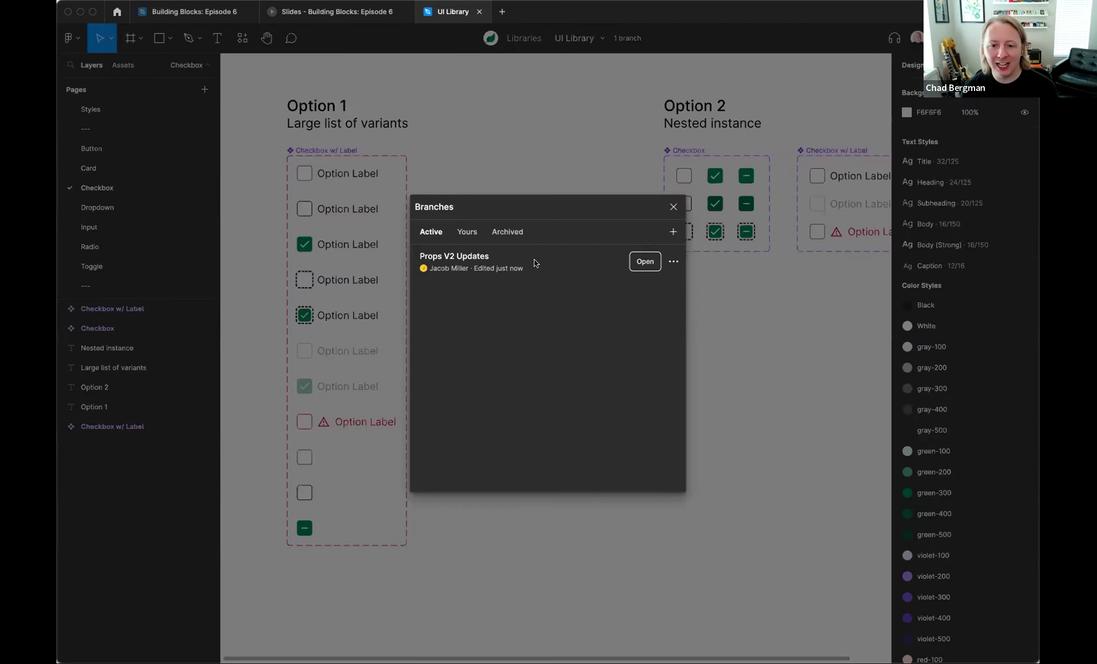
left_click(643, 262)
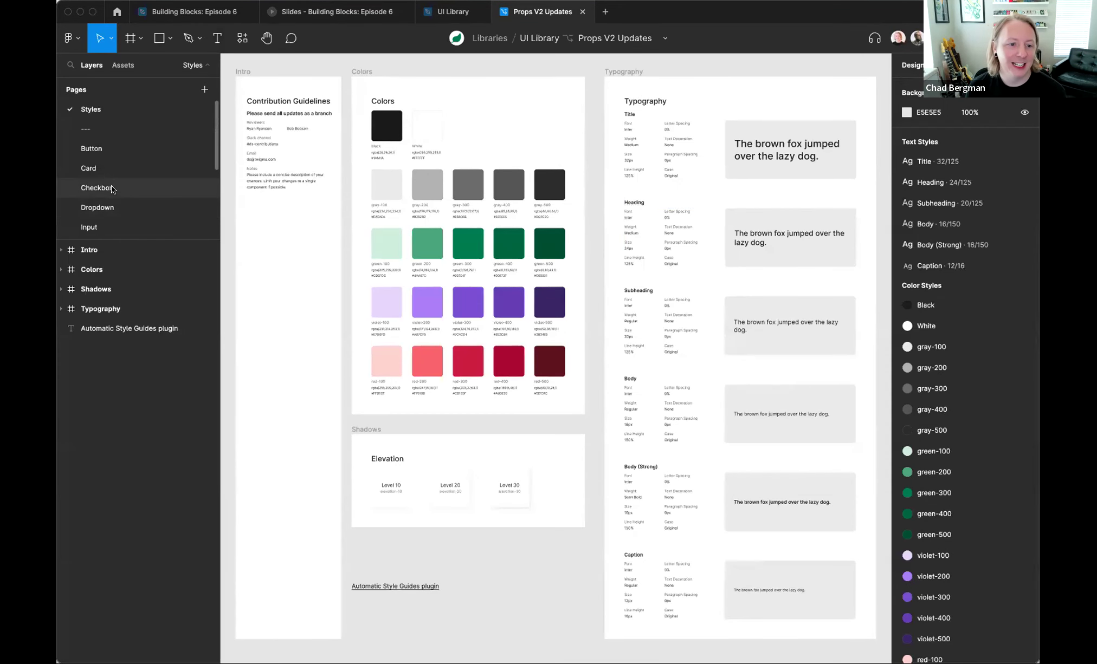
left_click(95, 188)
scroll(628, 358, "down", 2)
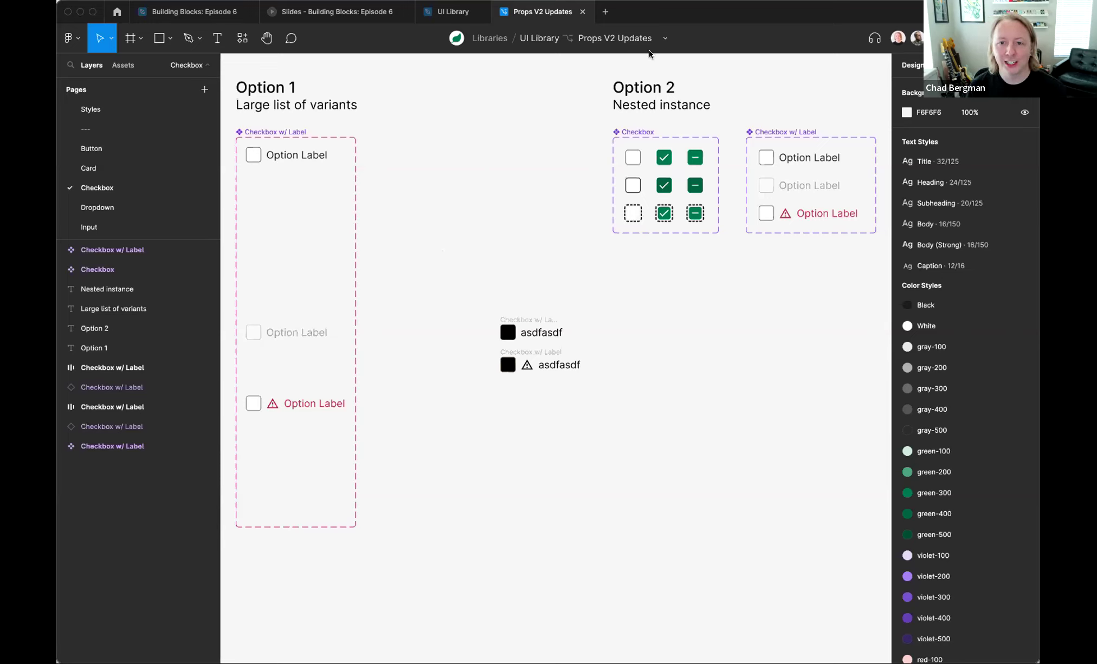
Step: Start the branch review for Props V2 Updates and look through the Card and Checkbox changes
left_click(665, 38)
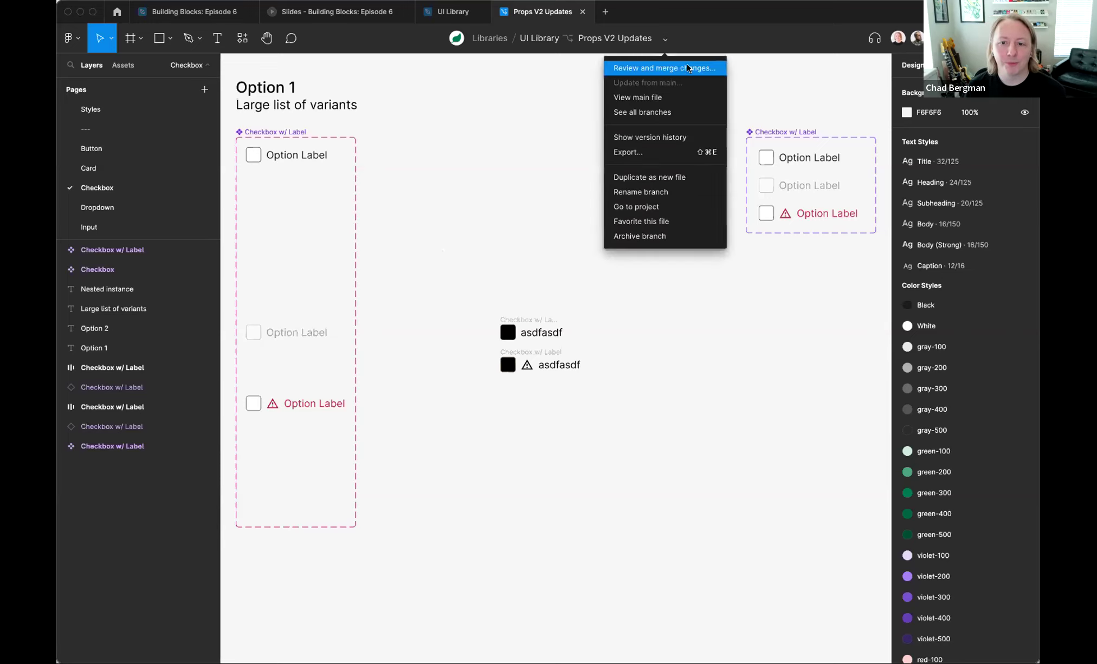
left_click(649, 67)
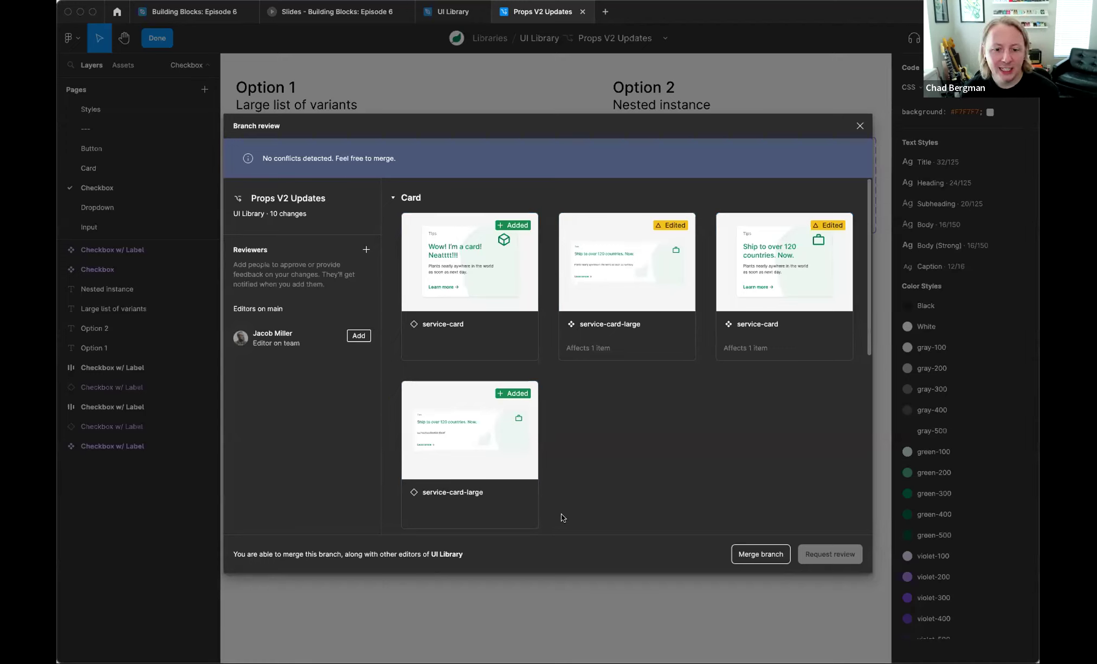
scroll(531, 478, "down", 5)
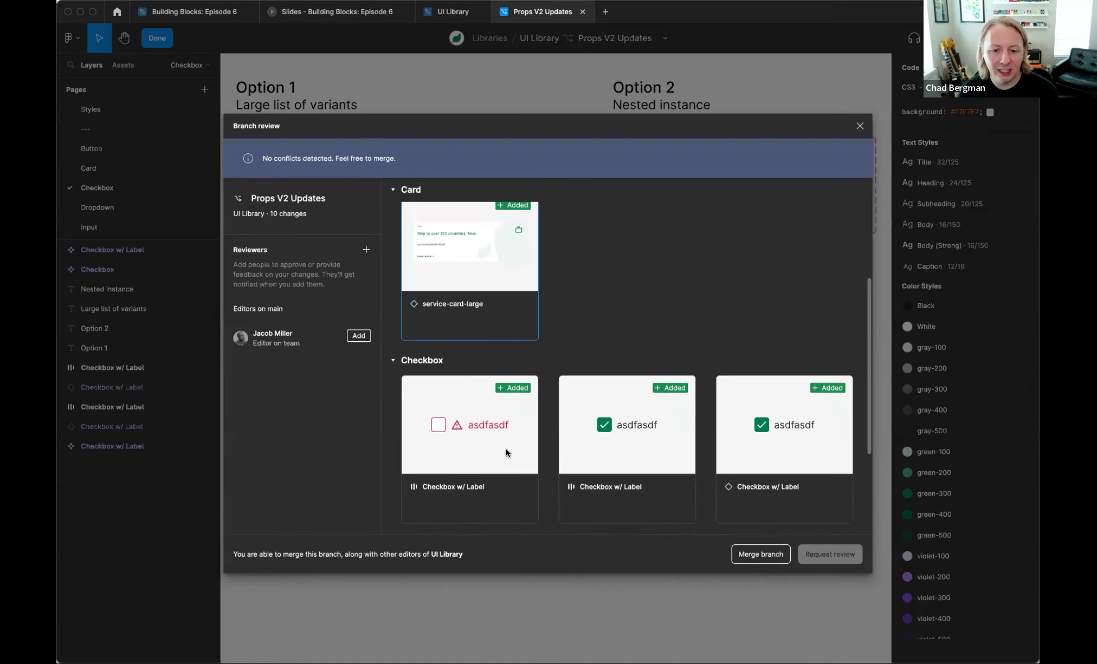
scroll(540, 334, "down", 2)
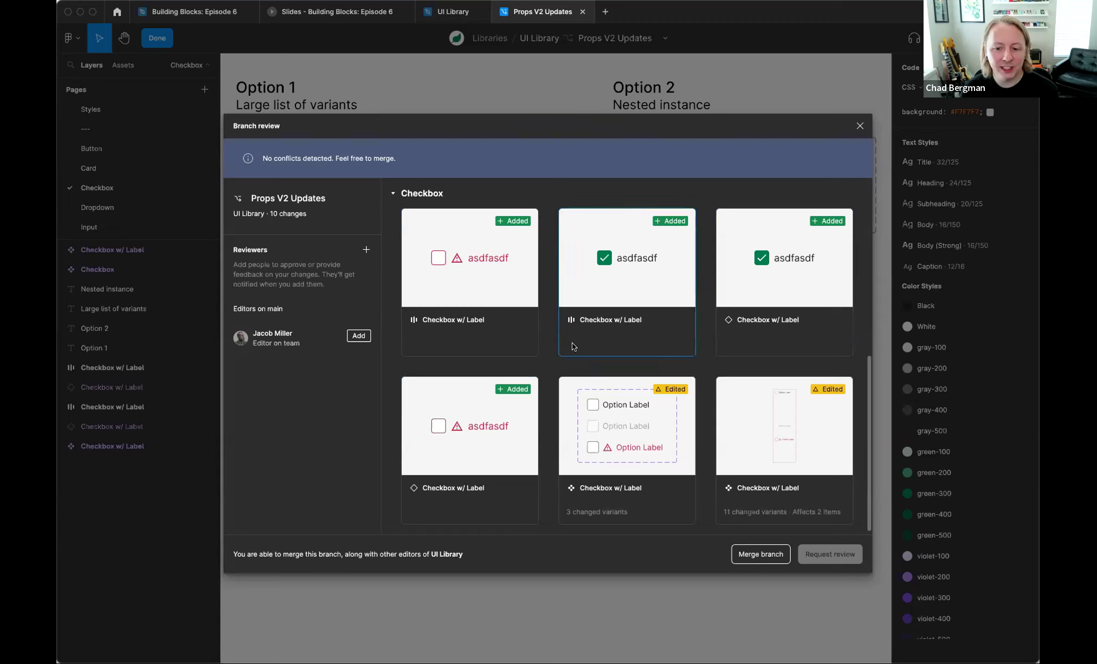
Step: Compare the earlier and latest versions of Option 1's edited Checkbox w/ Label set as an overlay at 100%, varying the overlay opacity
left_click(781, 444)
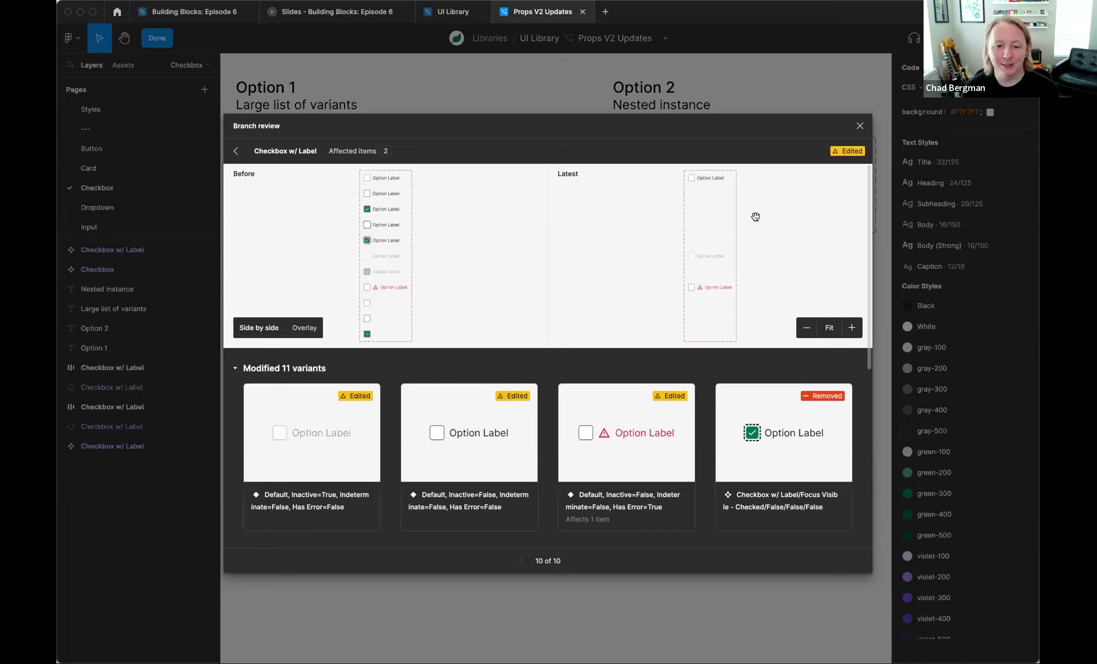
left_click(308, 330)
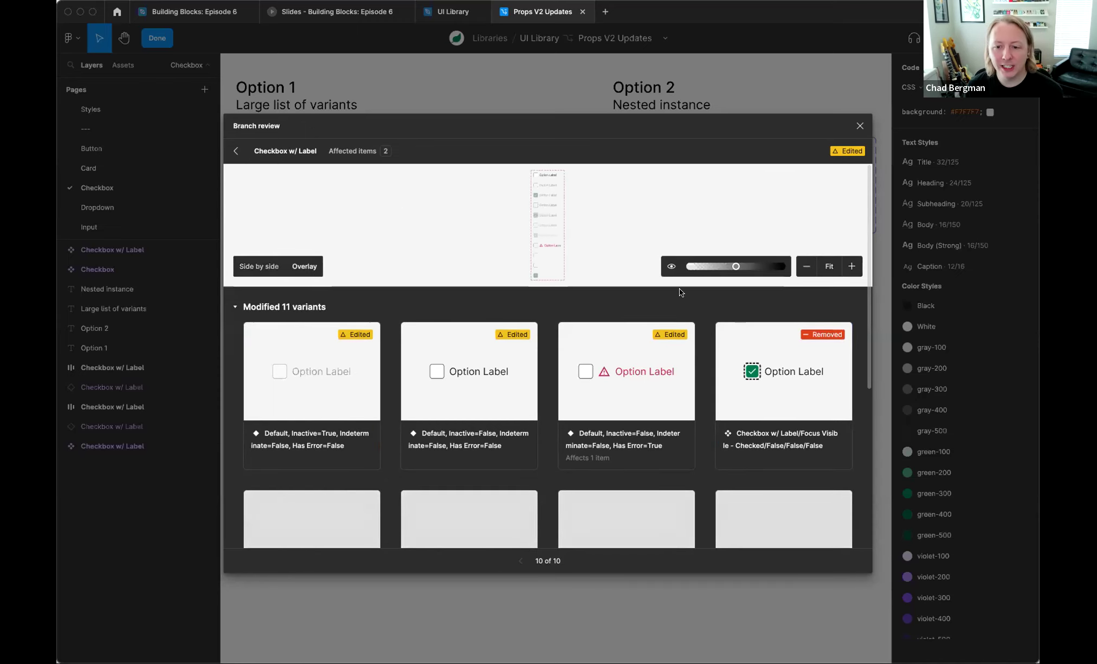
left_click(847, 267)
left_click_drag(735, 267, 807, 267)
scroll(683, 224, "down", 3)
scroll(682, 224, "up", 3)
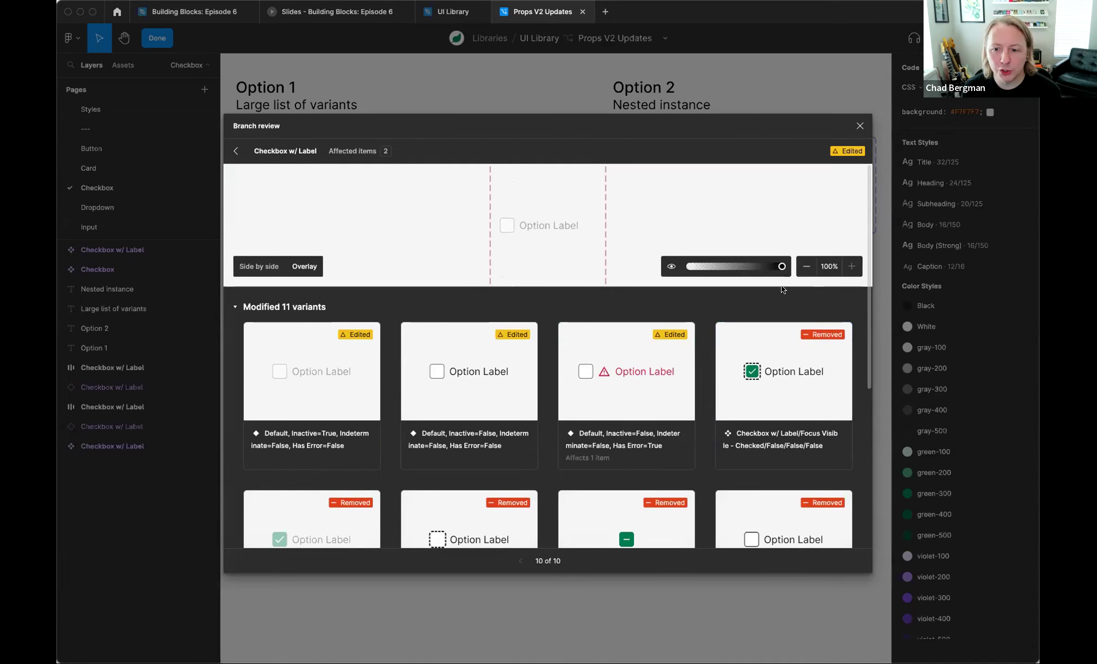
left_click_drag(781, 266, 704, 268)
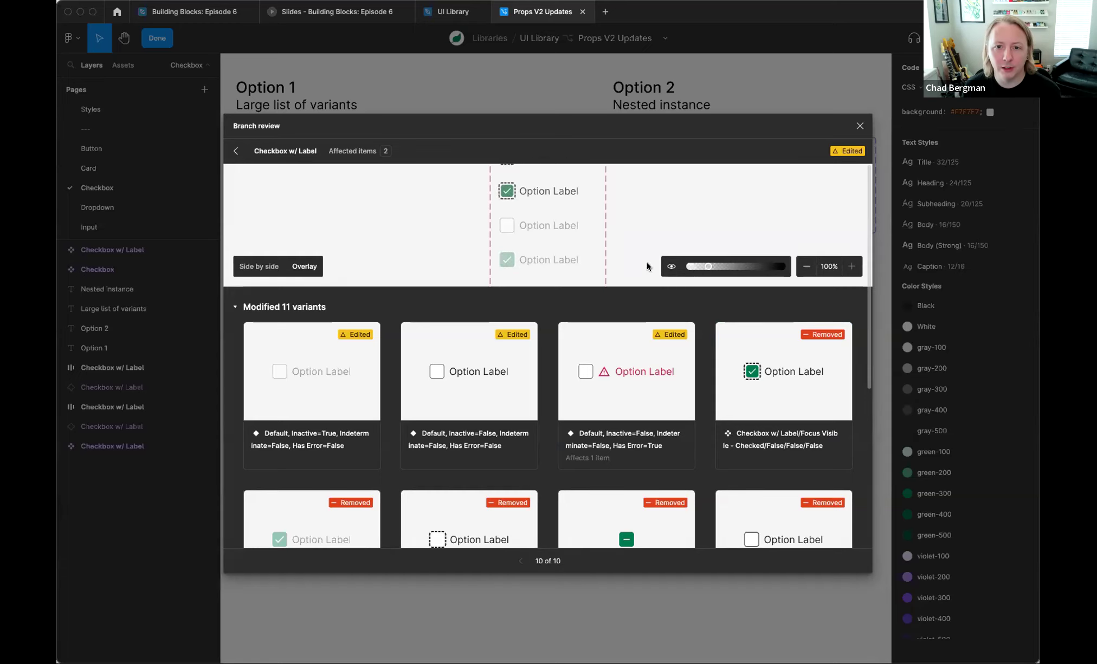
Step: Return to the list of changes and merge the Props V2 Updates branch into the UI Library
left_click(236, 151)
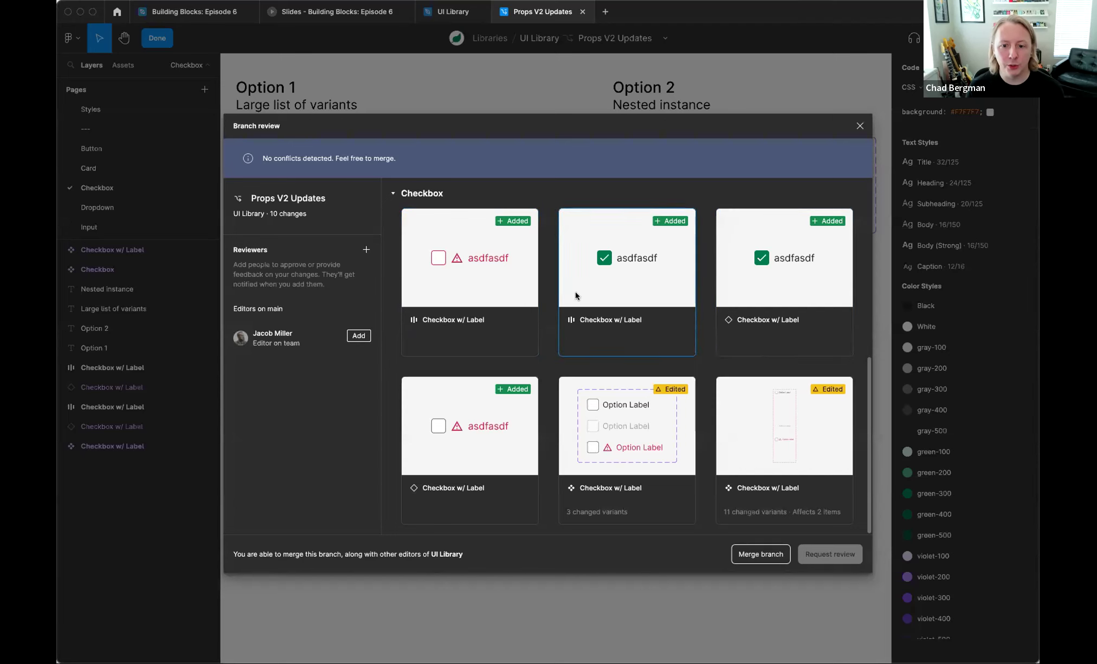
left_click(758, 553)
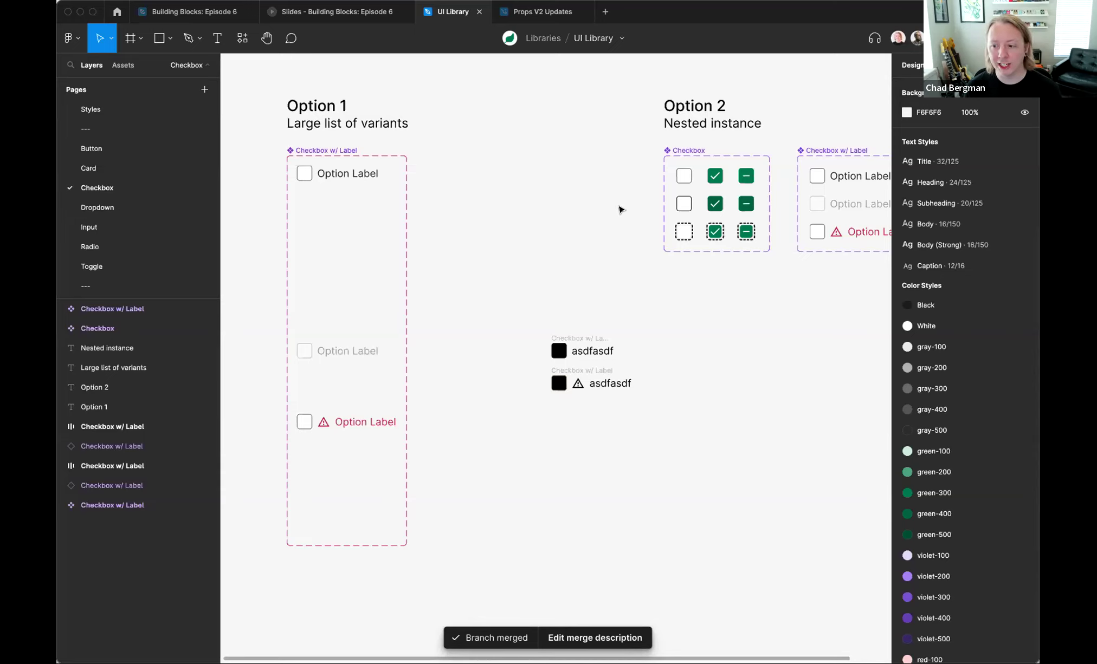
Step: Switch to the Slides presentation and advance through the slides on communicating changes
left_click(336, 11)
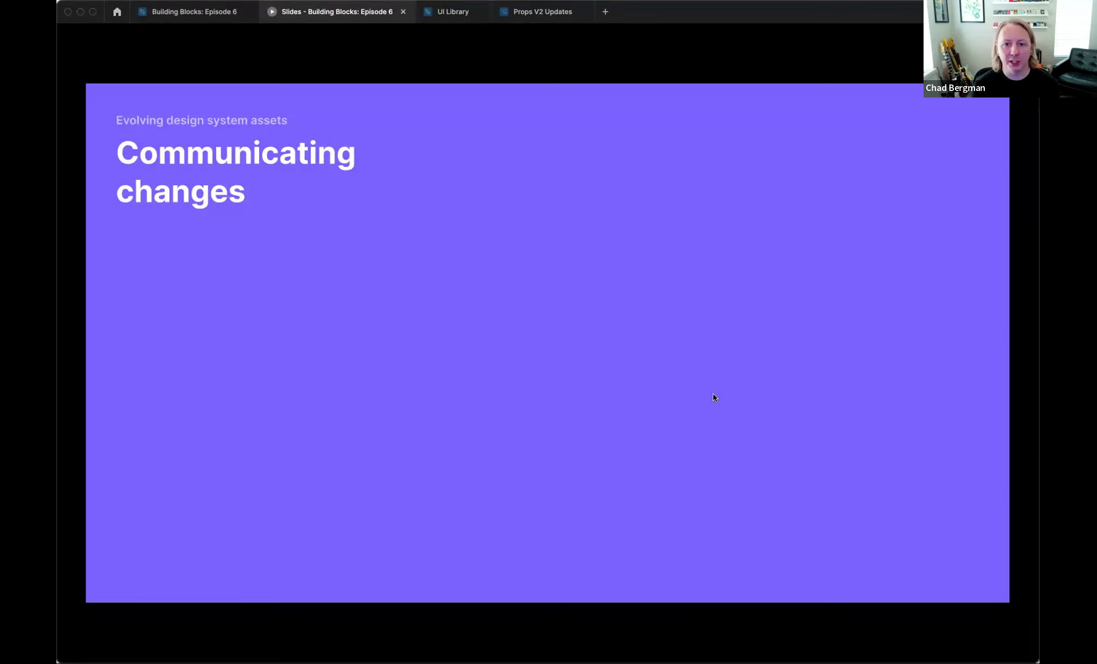
key("Right")
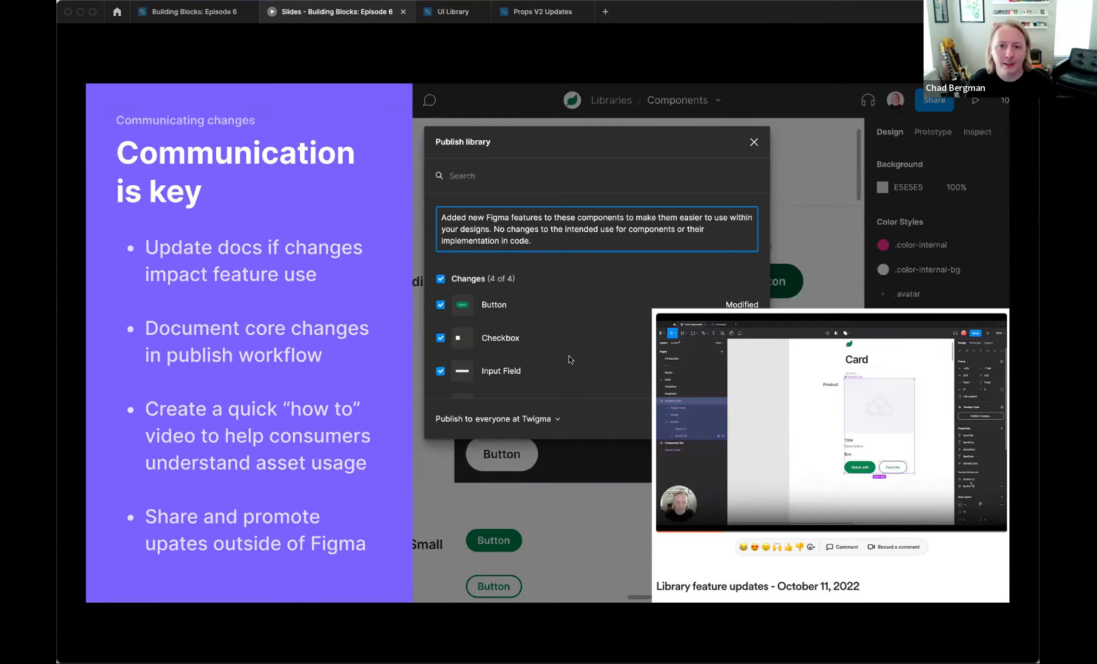
key("Right")
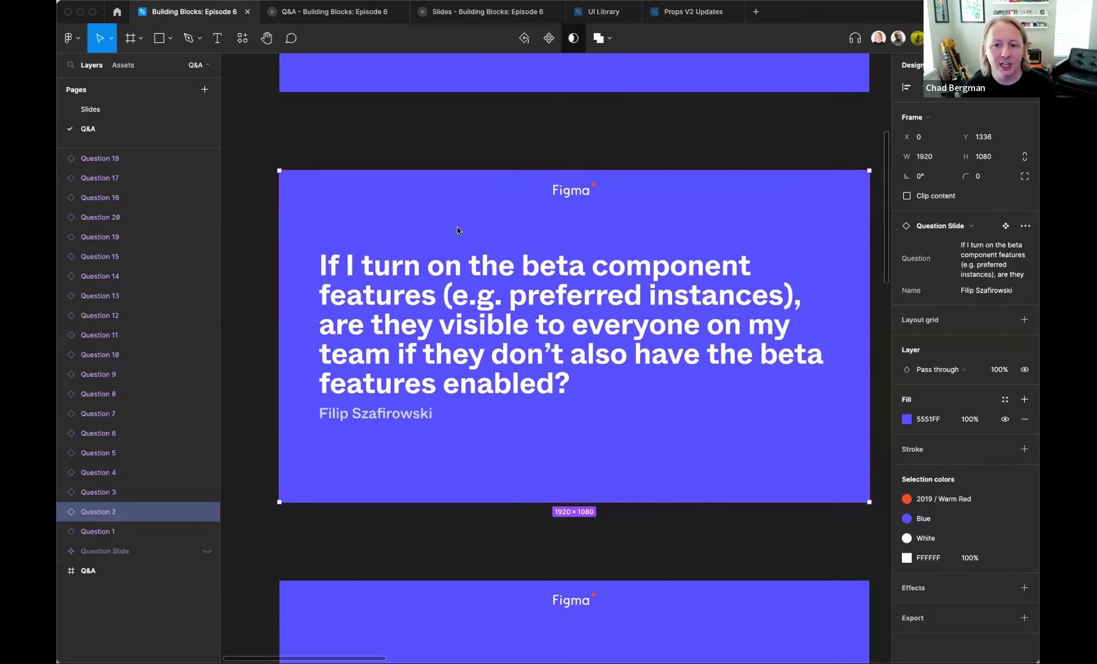
Step: Deselect the Question 2 slide on the Q&A page and try viewing it with the interface hidden
scroll(549, 300, "right", 1)
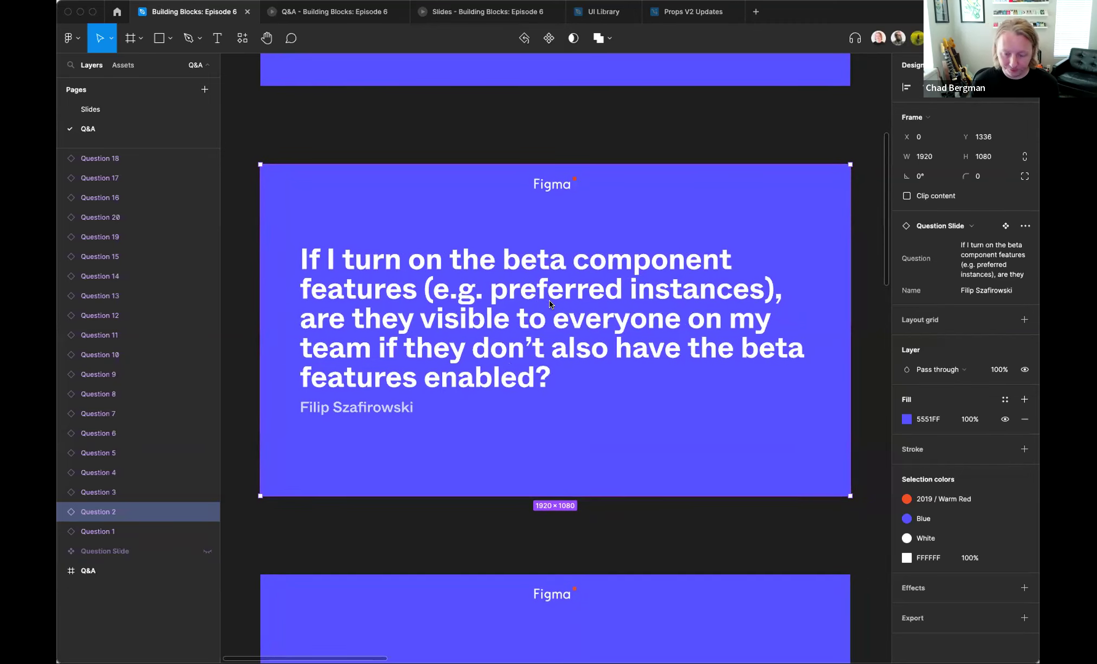
left_click(481, 139)
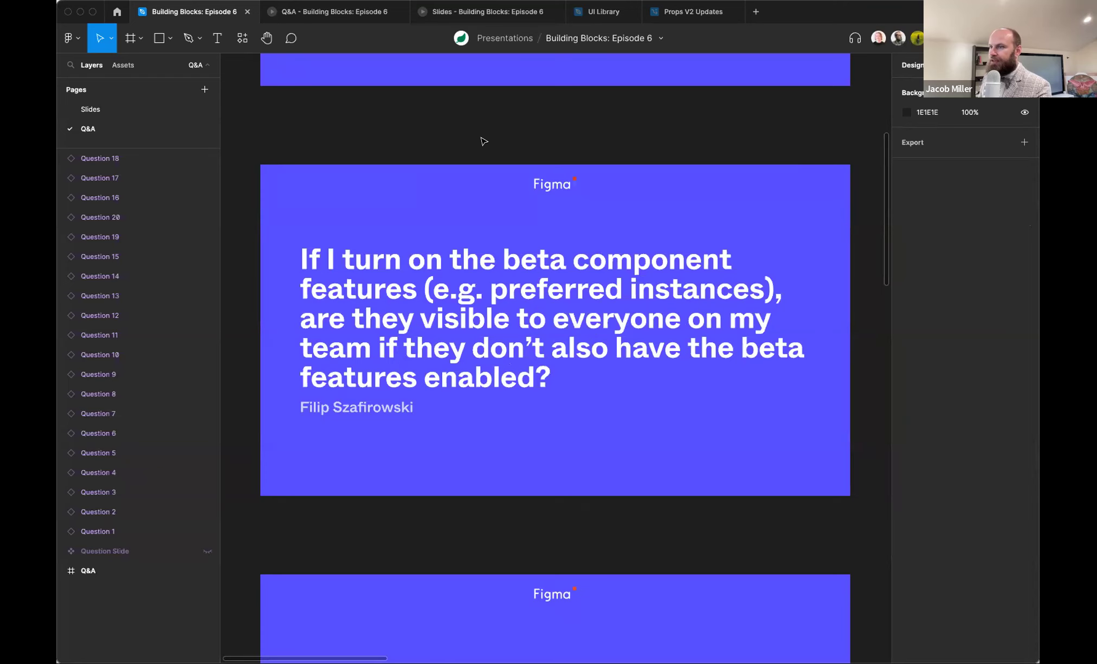
key("super+backslash")
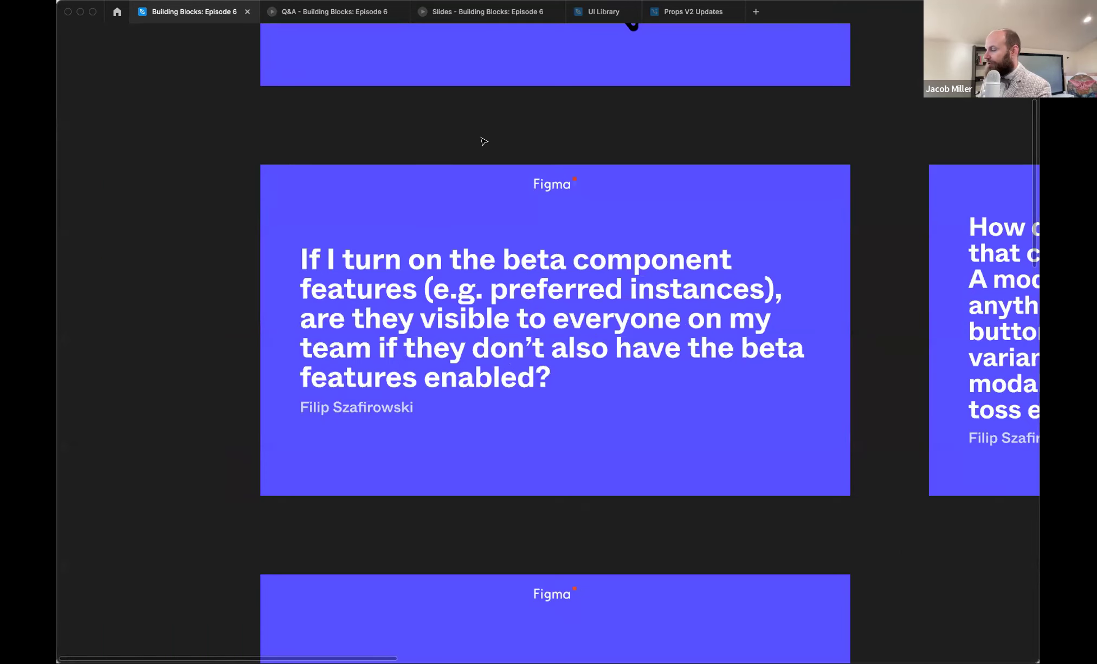
scroll(484, 142, "up", 3)
scroll(534, 133, "down", 3)
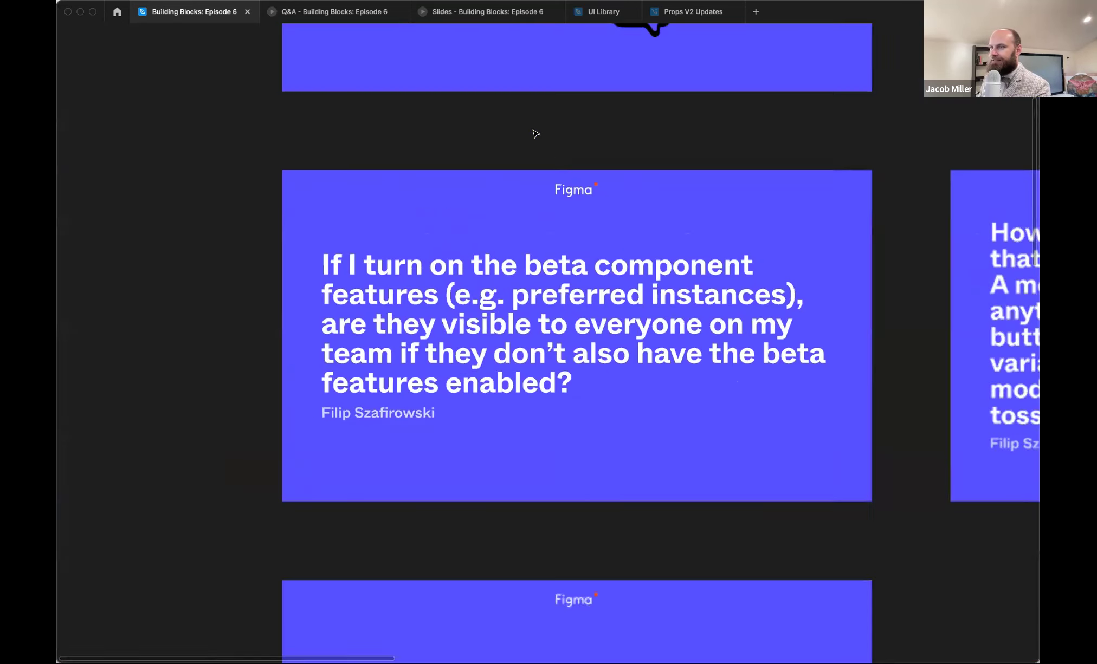
key("super+backslash")
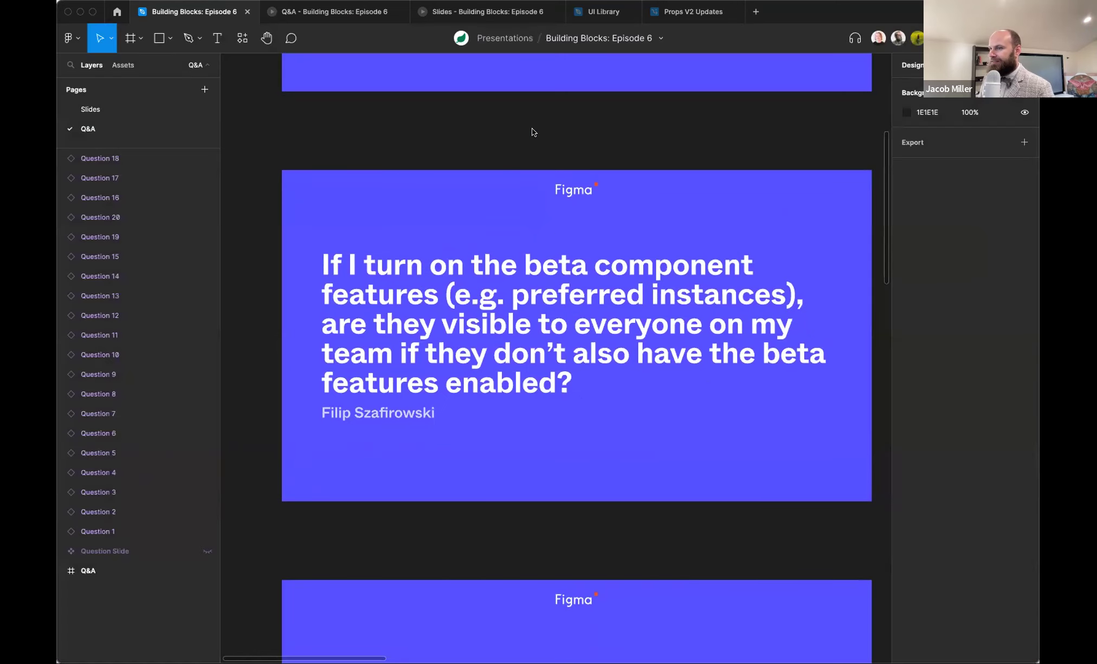
Step: Zoom in on the Question 2 slide, hide the interface and centre the whole slide in view
left_click(1018, 38)
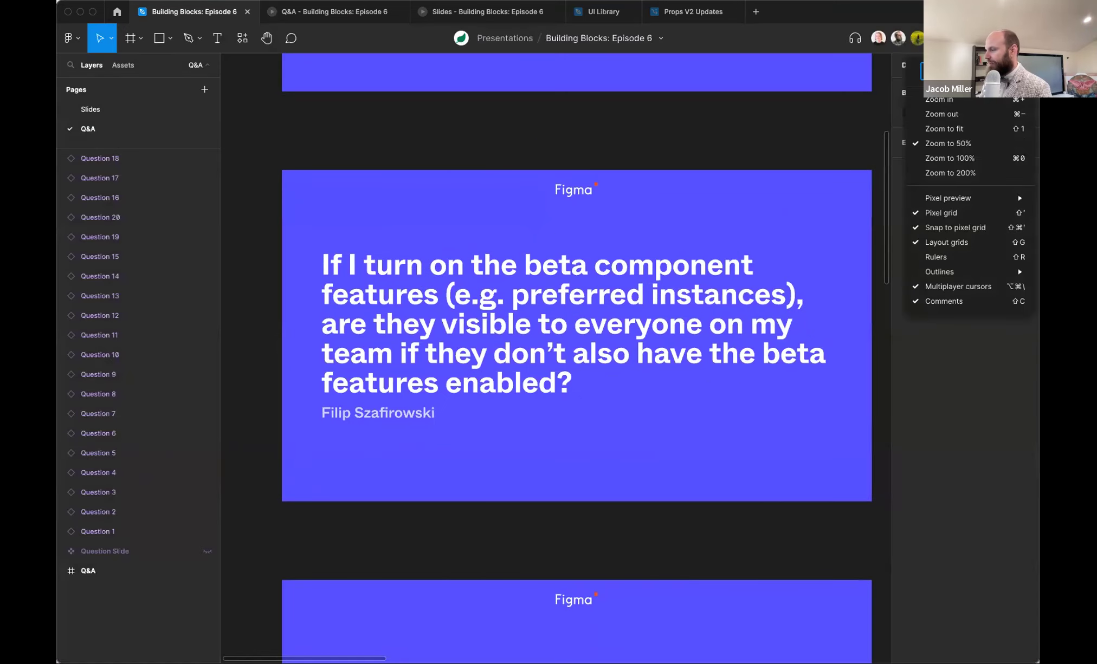
key("super+equal")
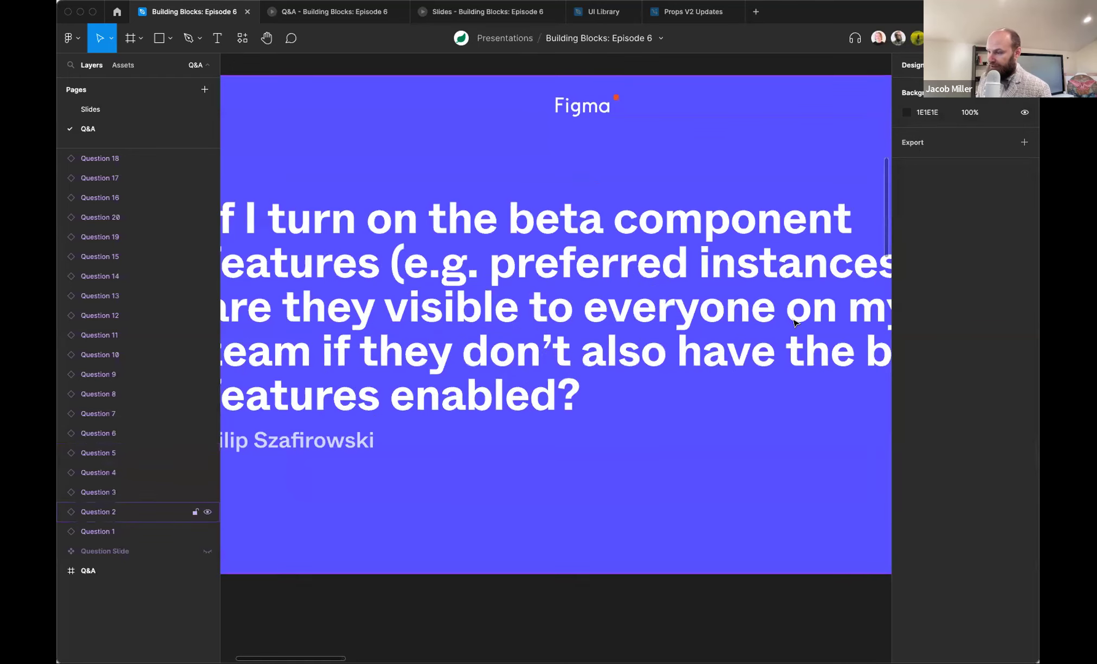
key("super+backslash")
scroll(719, 476, "right", 2)
scroll(720, 480, "up", 1)
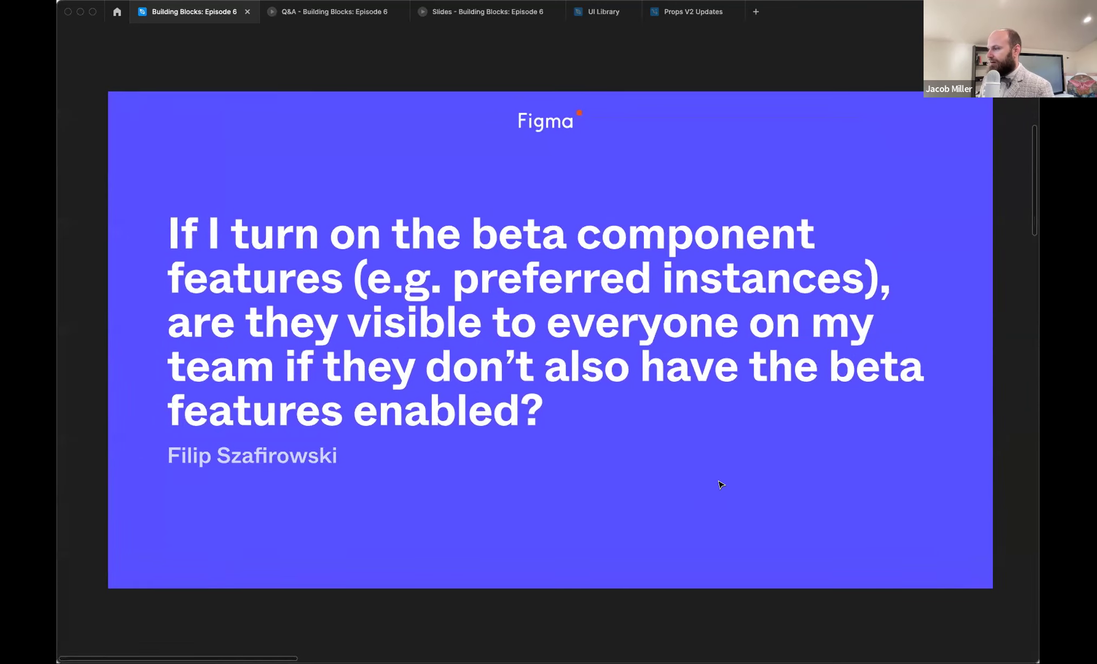